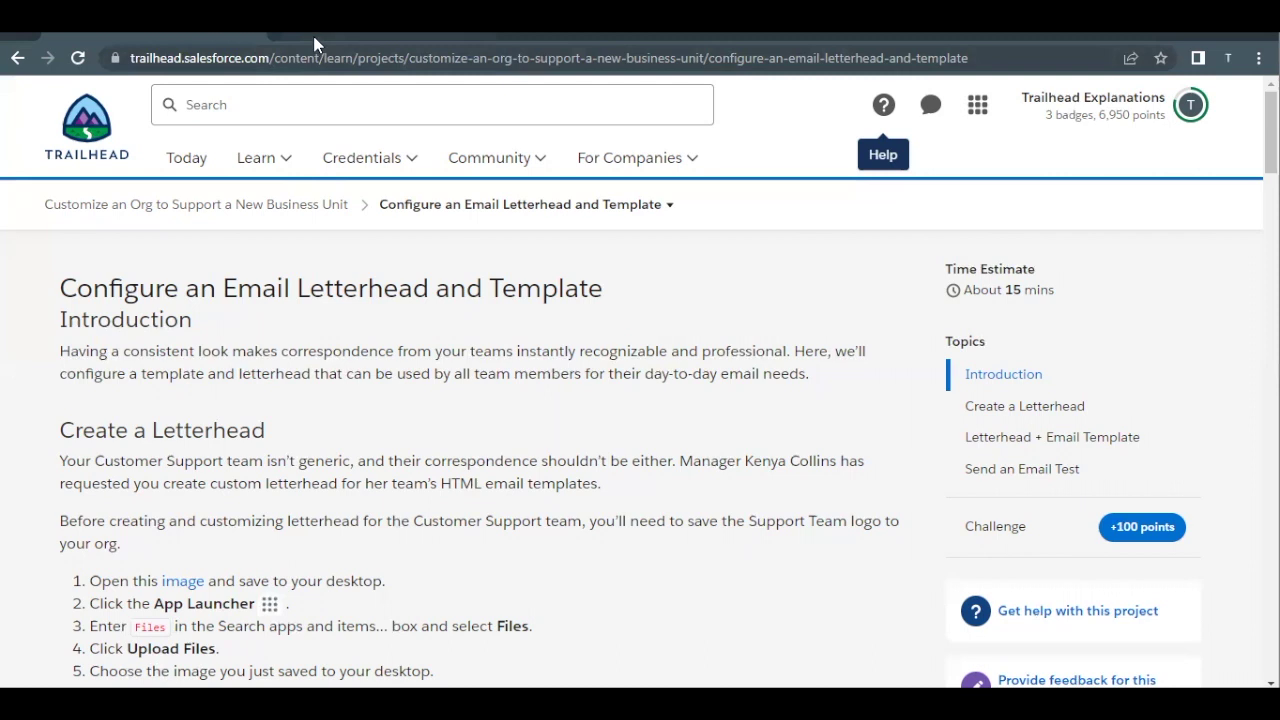
Switch to the Trailhead Playground org and open its Files page.
click(314, 40)
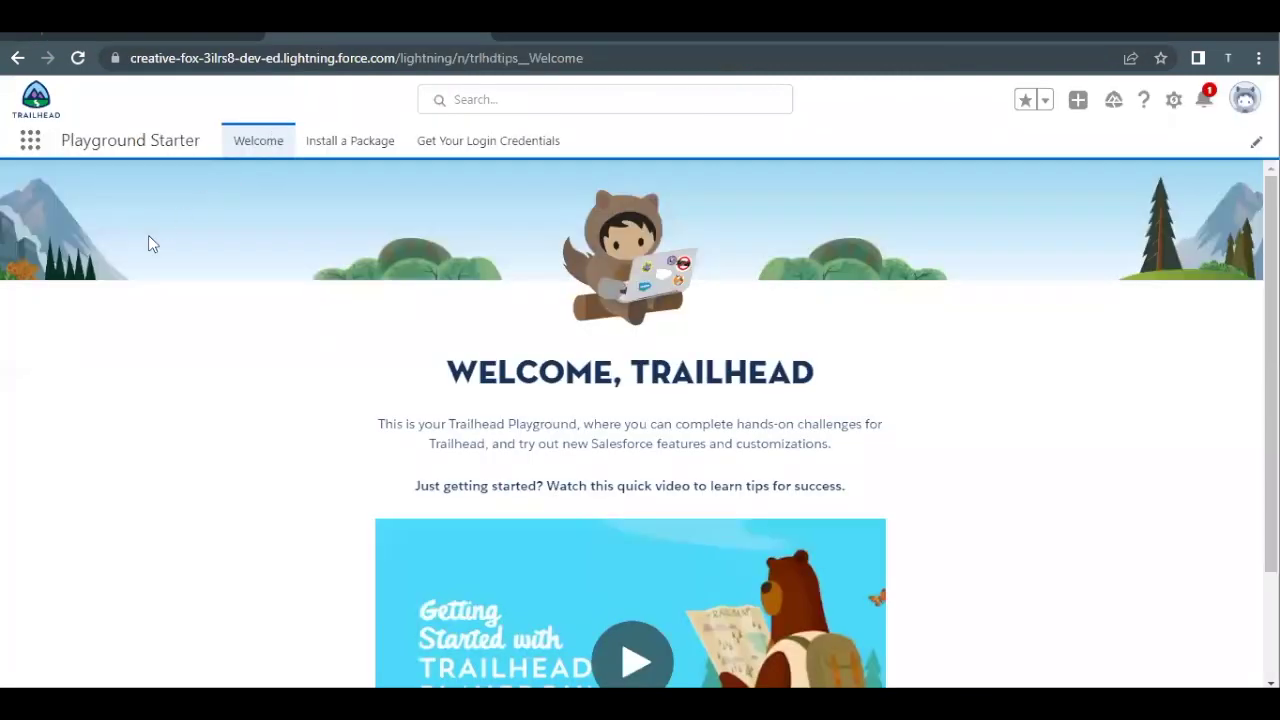
click(31, 142)
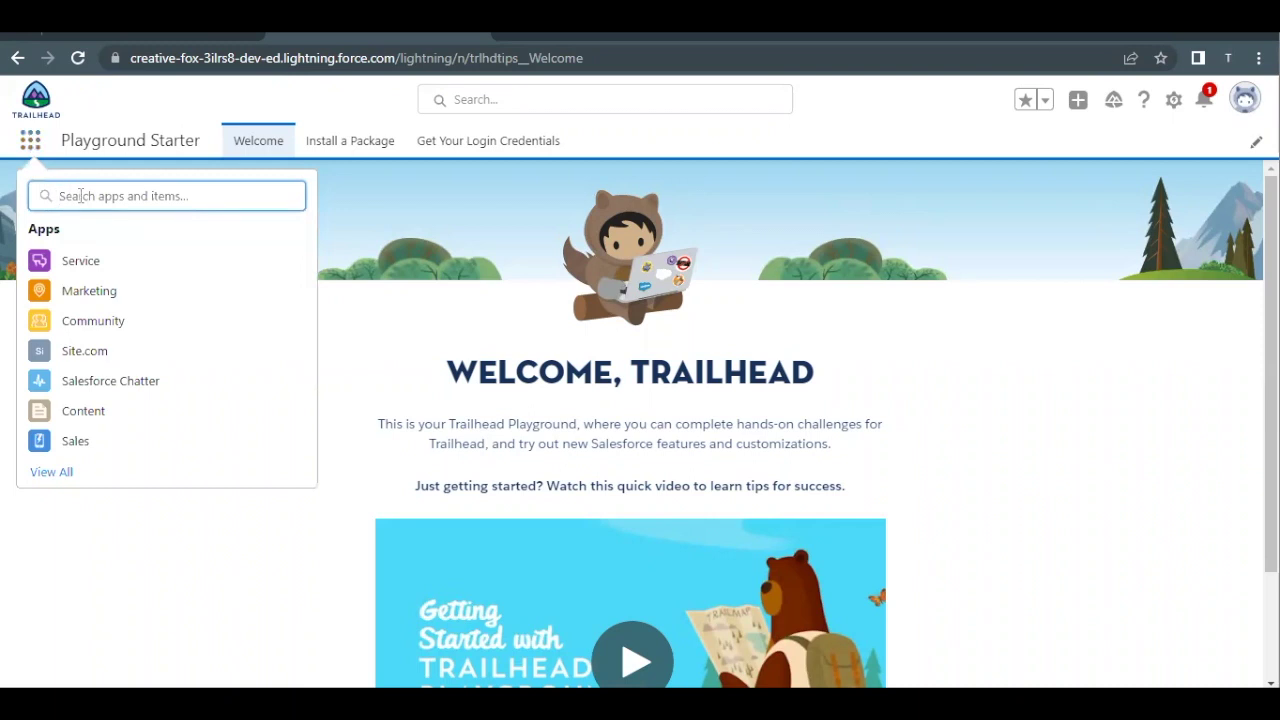
text(Fil)
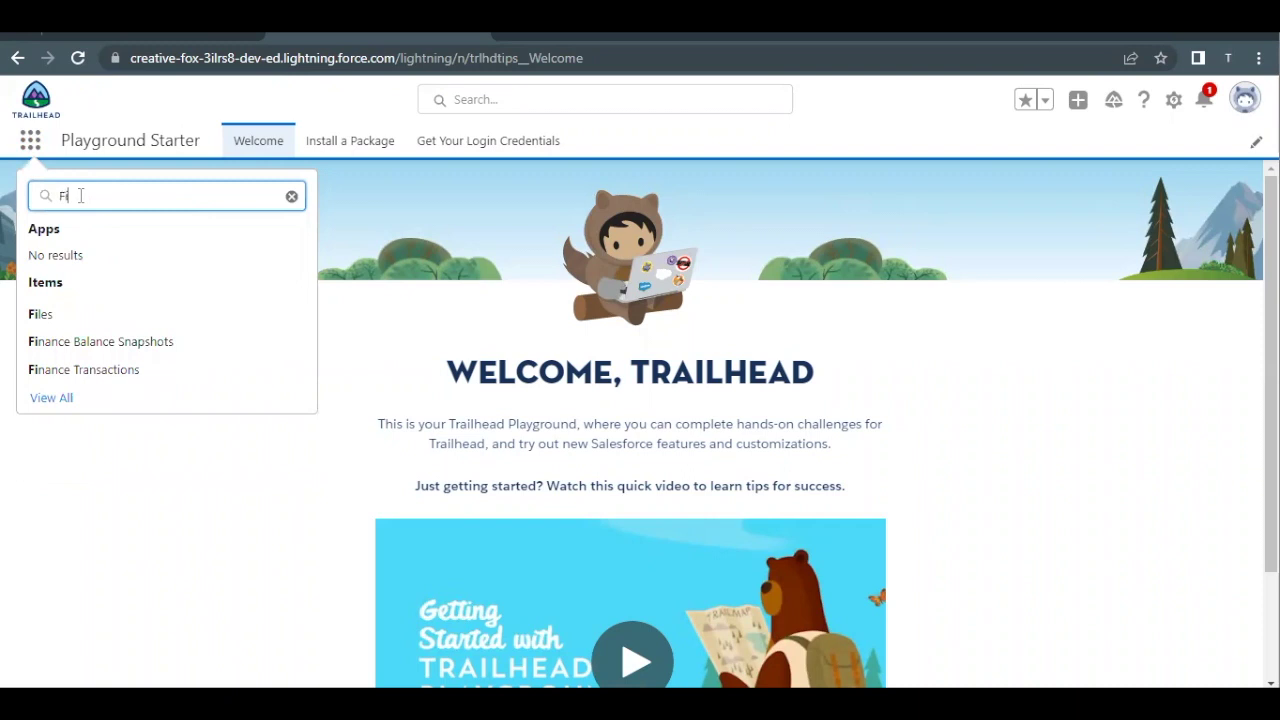
click(40, 315)
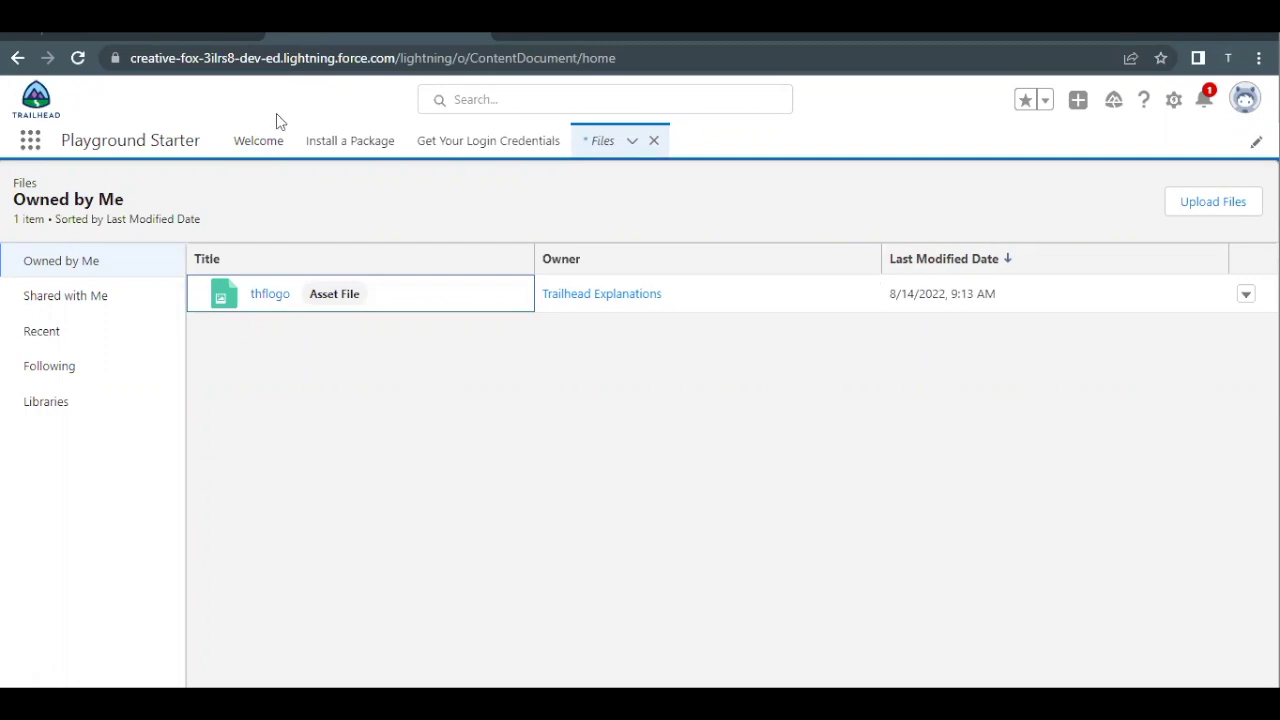
Open the logo image linked in the Trailhead instructions and save it to the Desktop as a PNG named GetCloudyConsultingLogo.
click(178, 30)
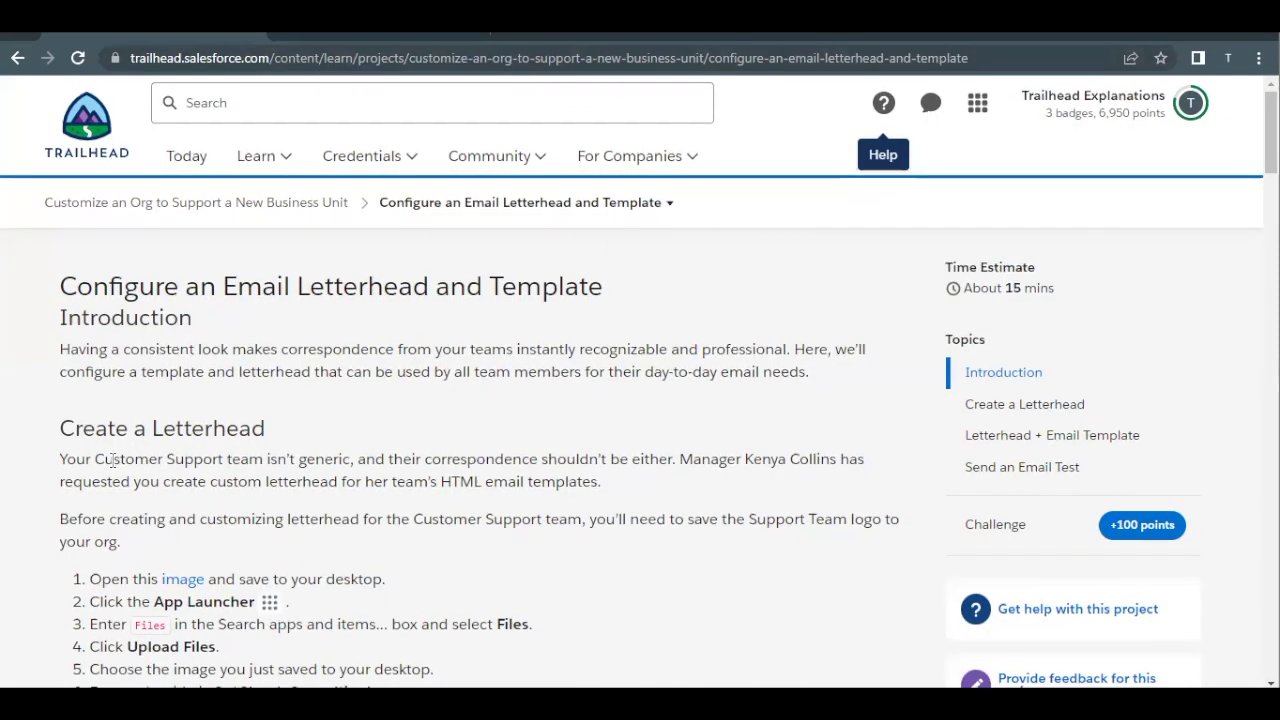
scroll(49, 519, down, 1)
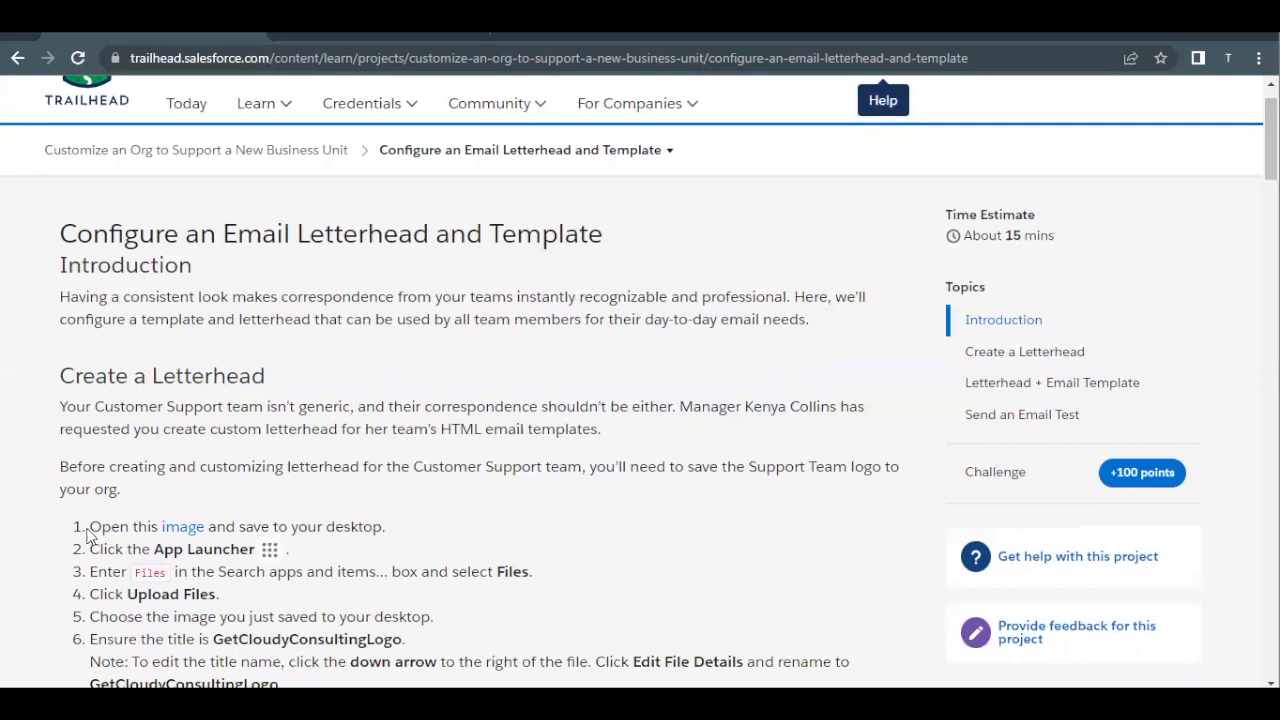
drag(89, 528, 130, 527)
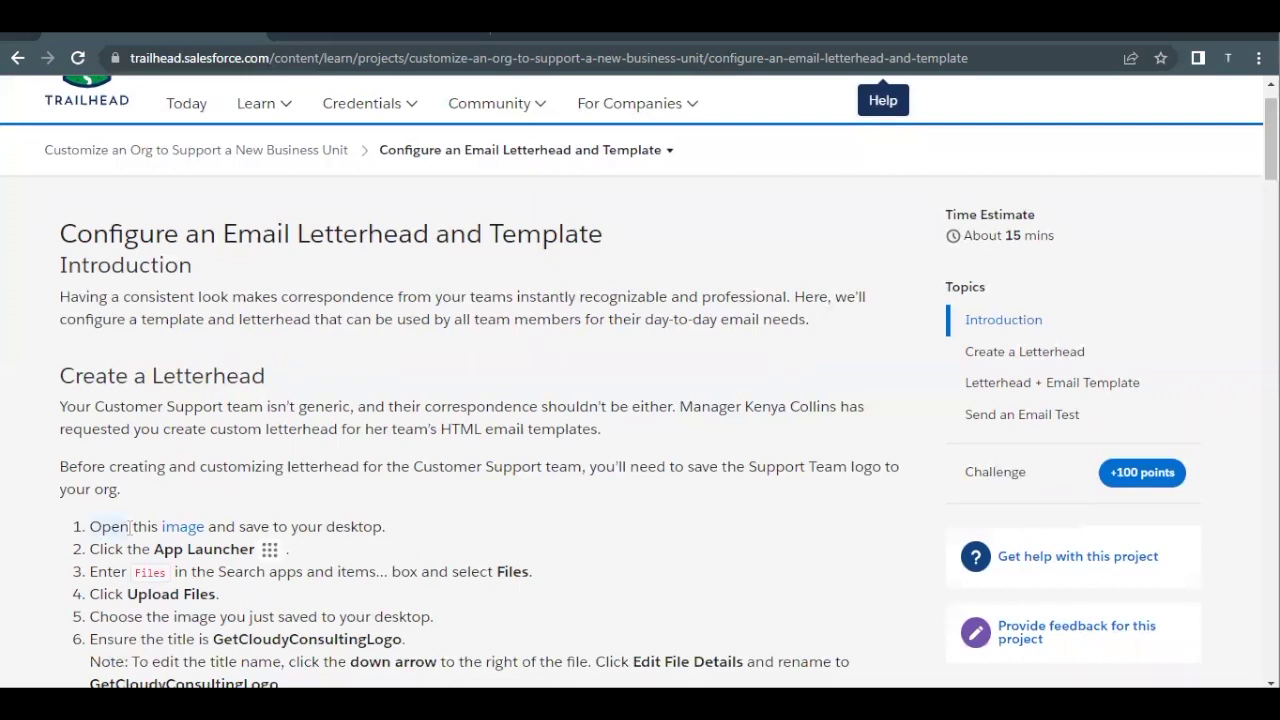
click(184, 528)
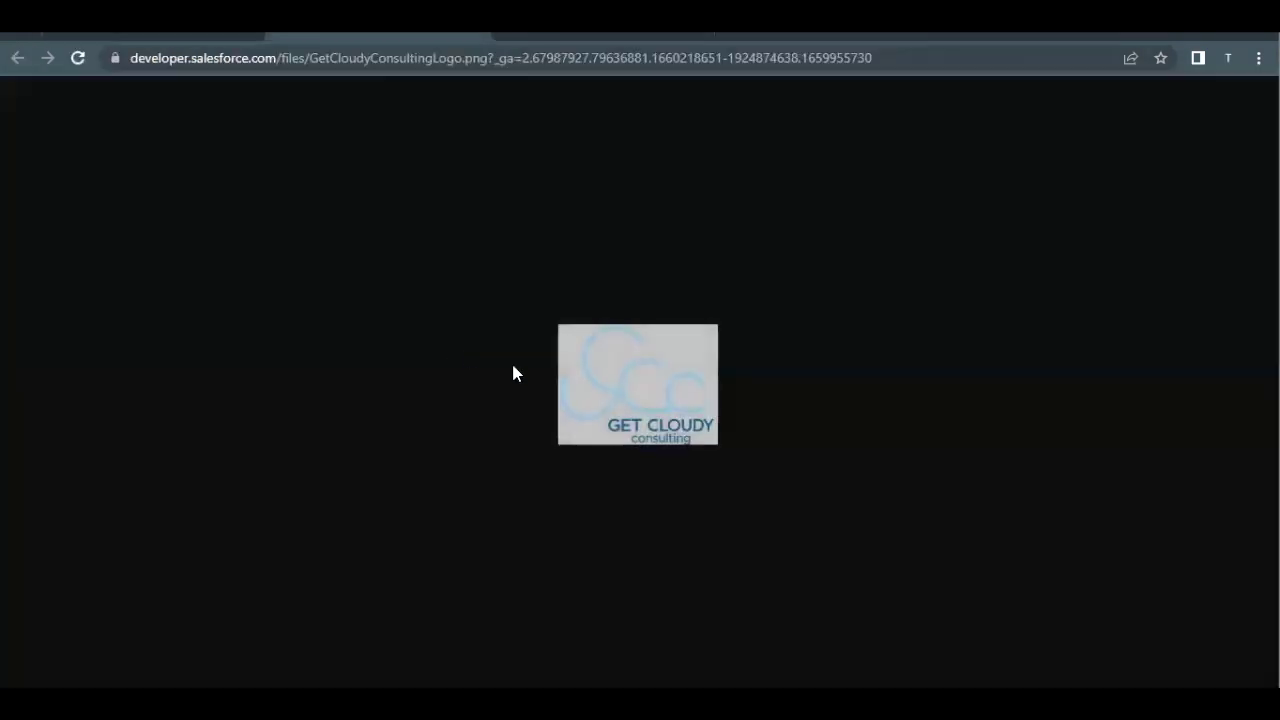
right_click(618, 362)
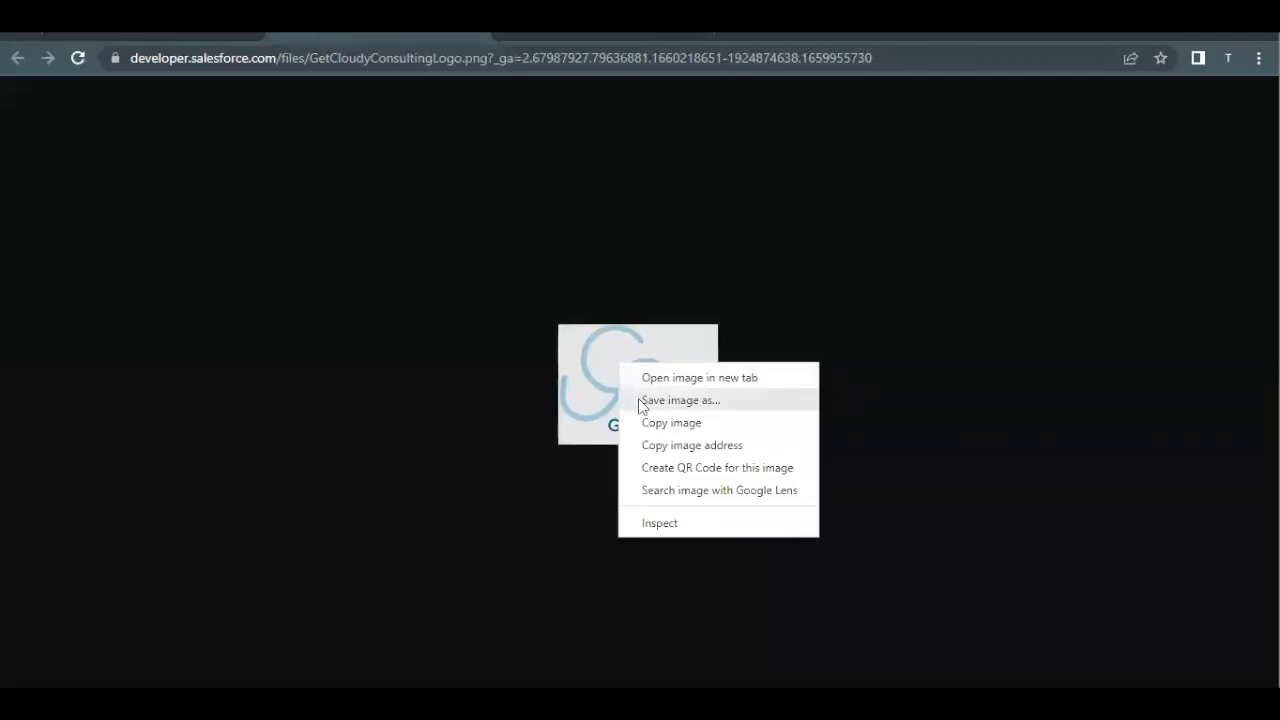
click(640, 402)
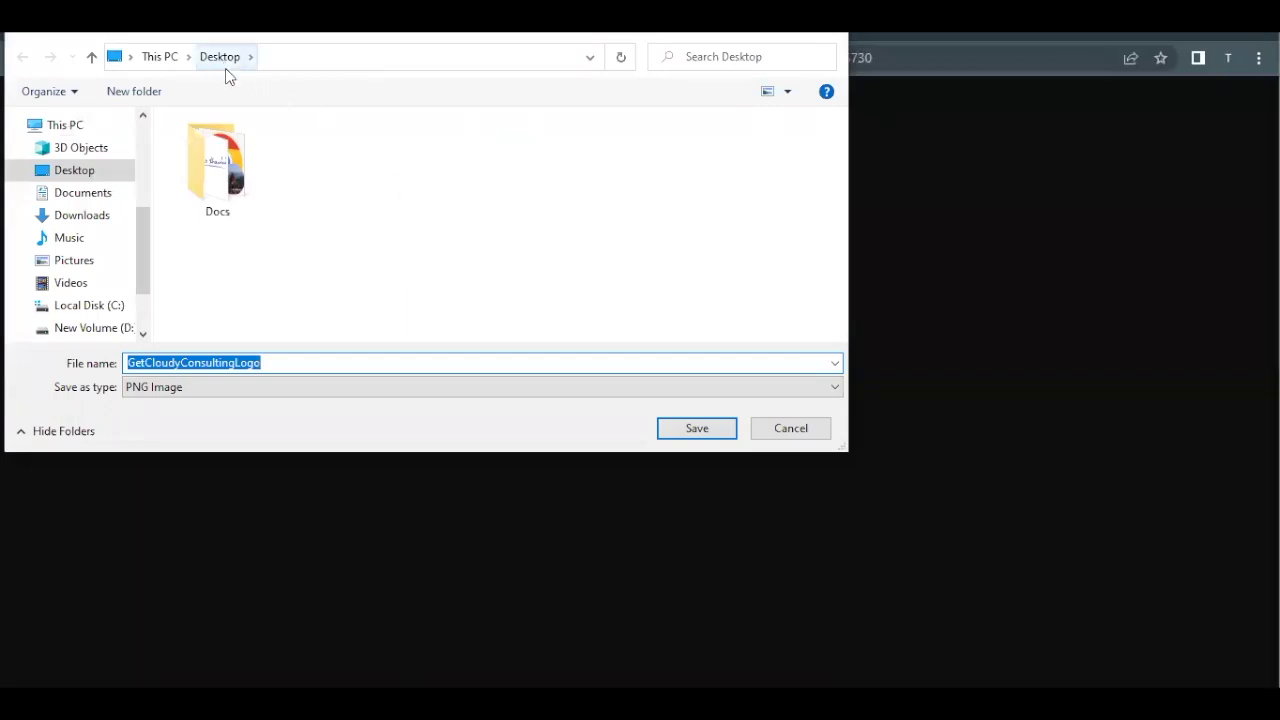
click(268, 364)
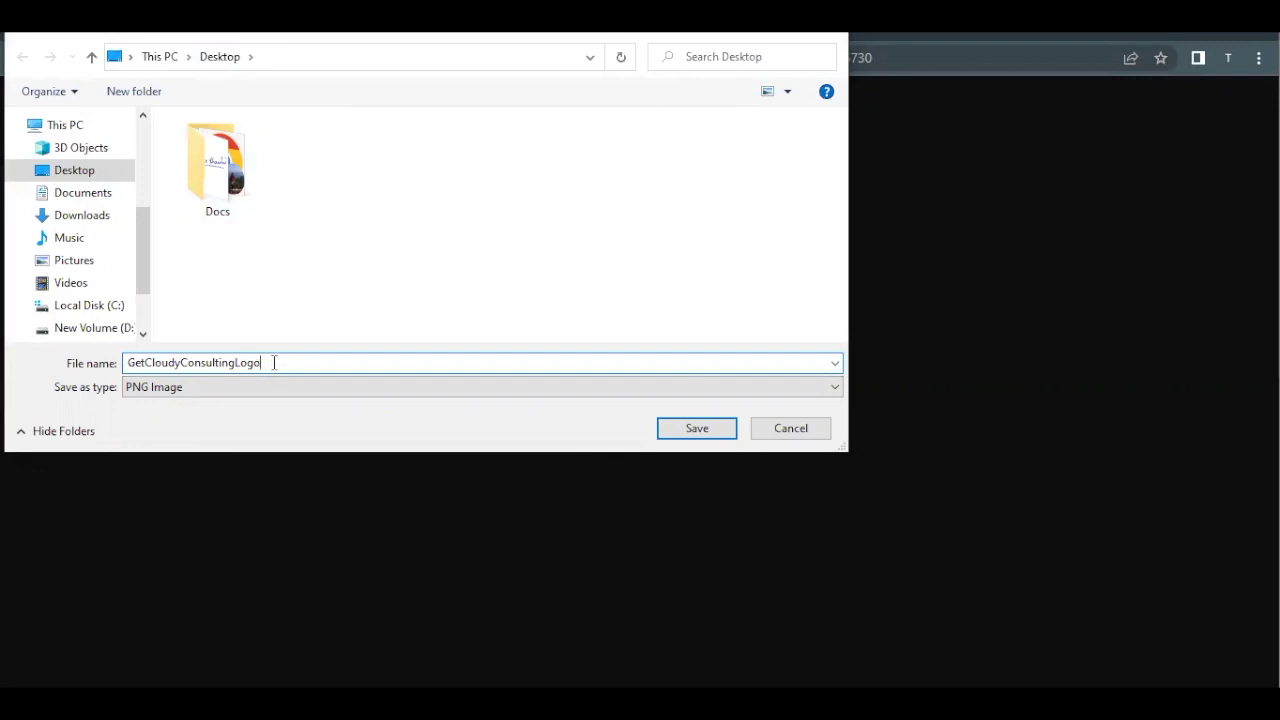
click(670, 430)
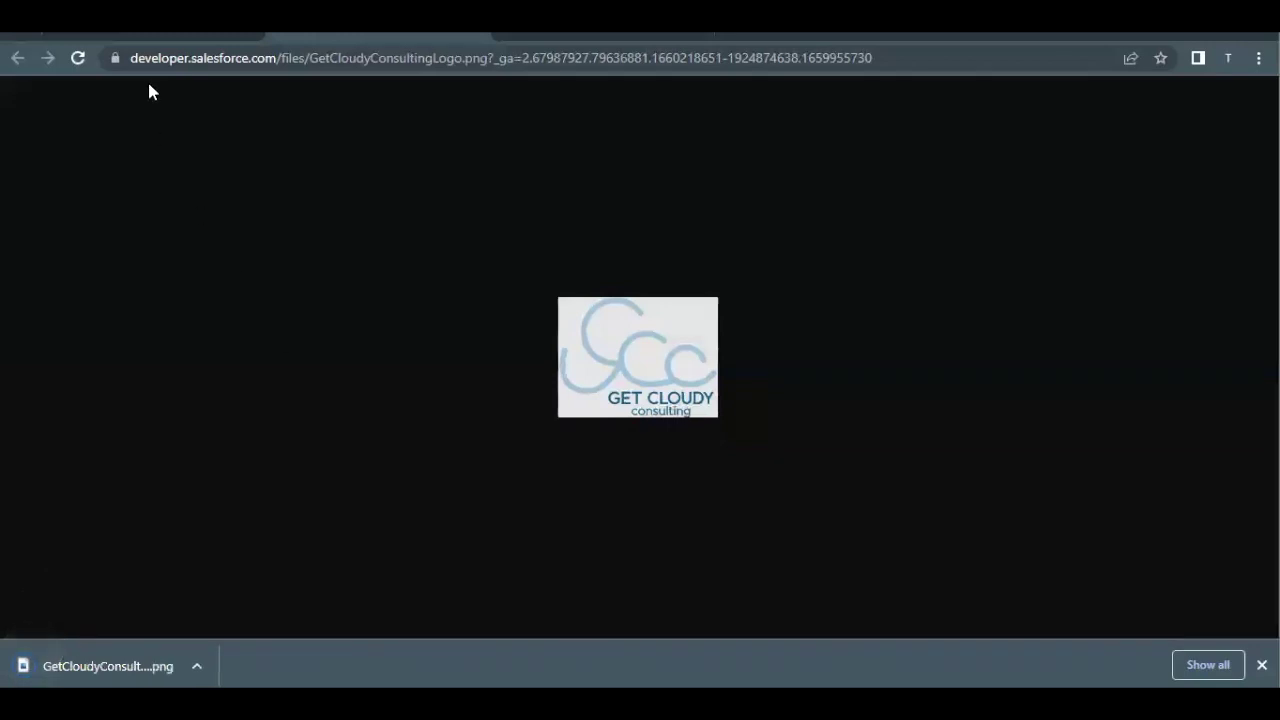
Upload the GetCloudyConsultingLogo image from the Desktop to Files in the playground org.
click(137, 36)
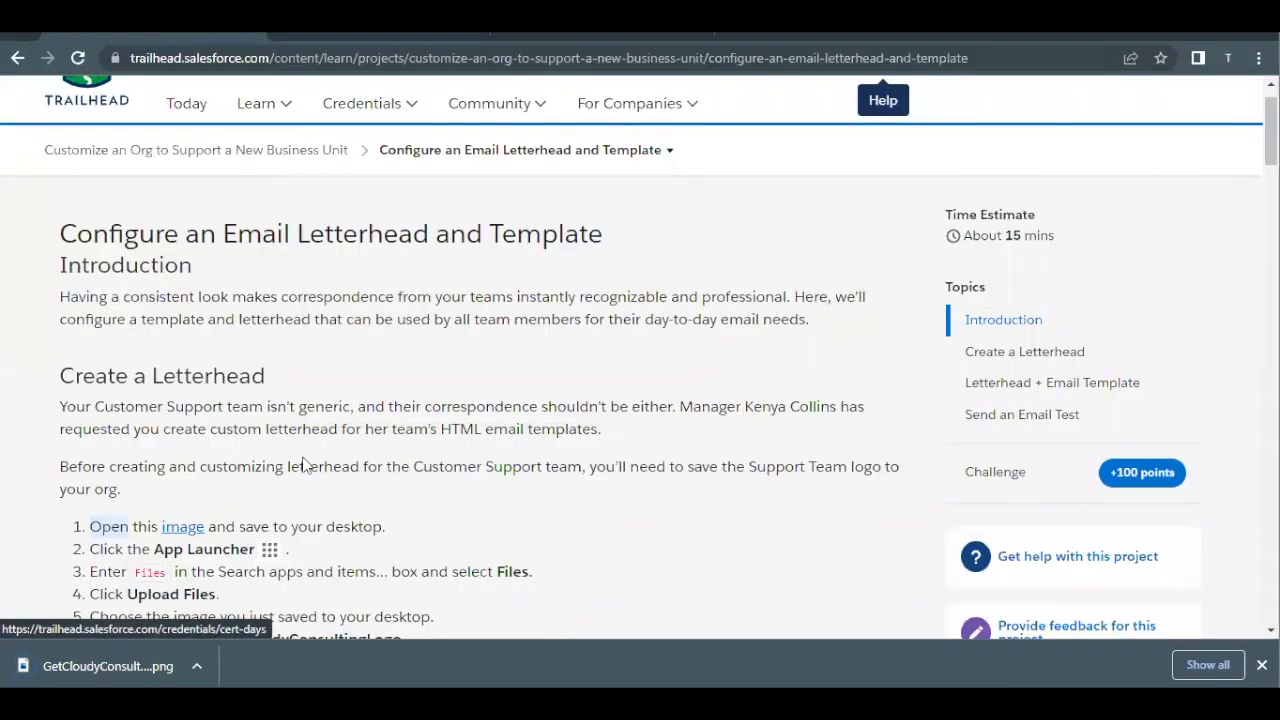
scroll(305, 465, down, 1)
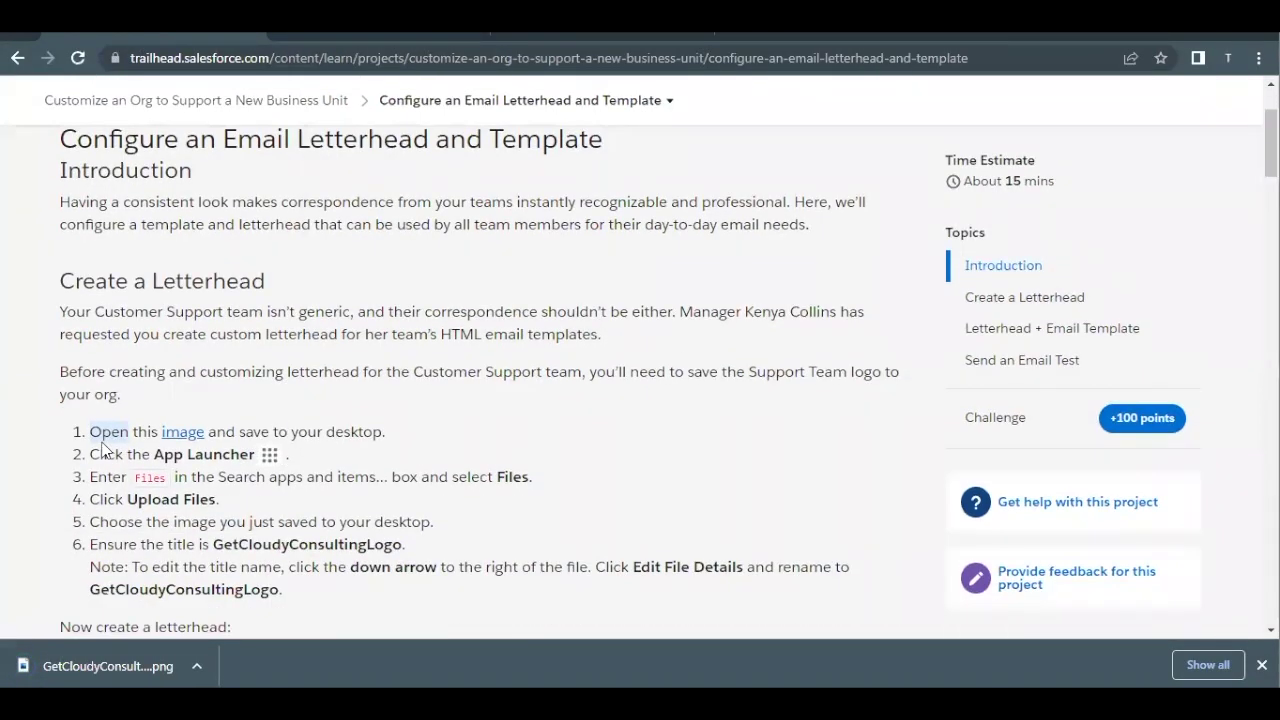
drag(241, 432, 384, 432)
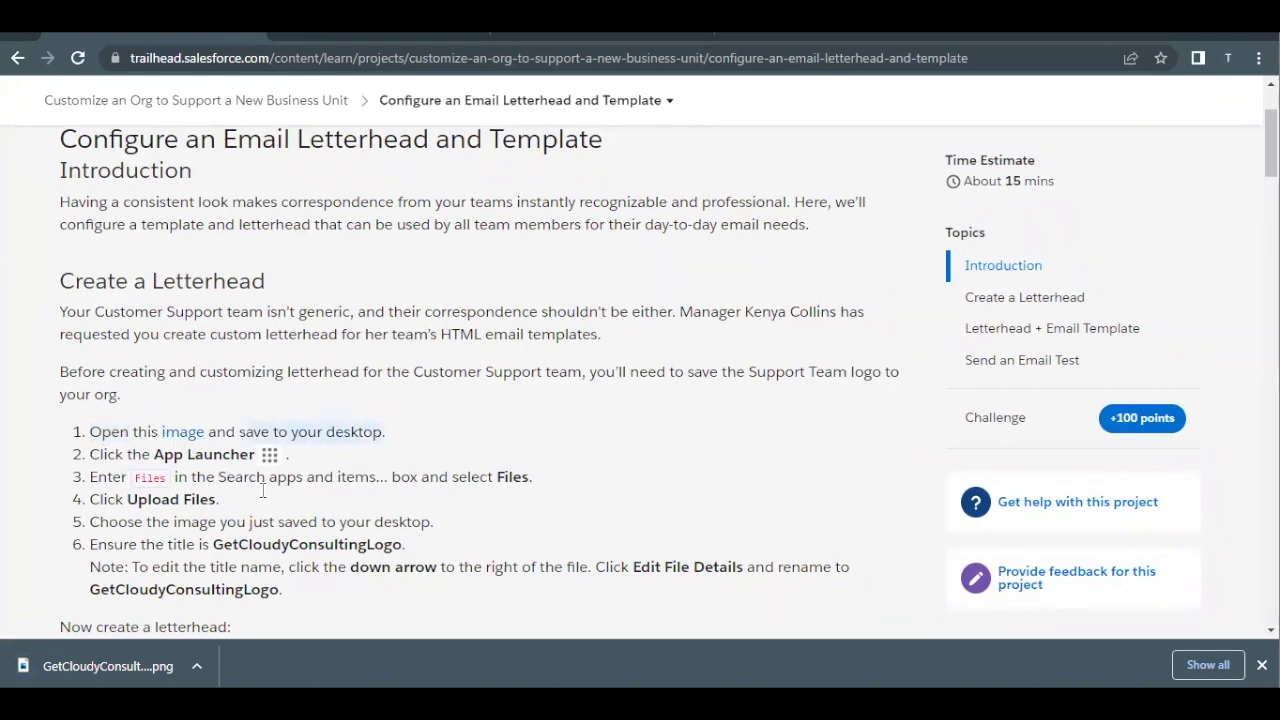
click(415, 40)
click(533, 38)
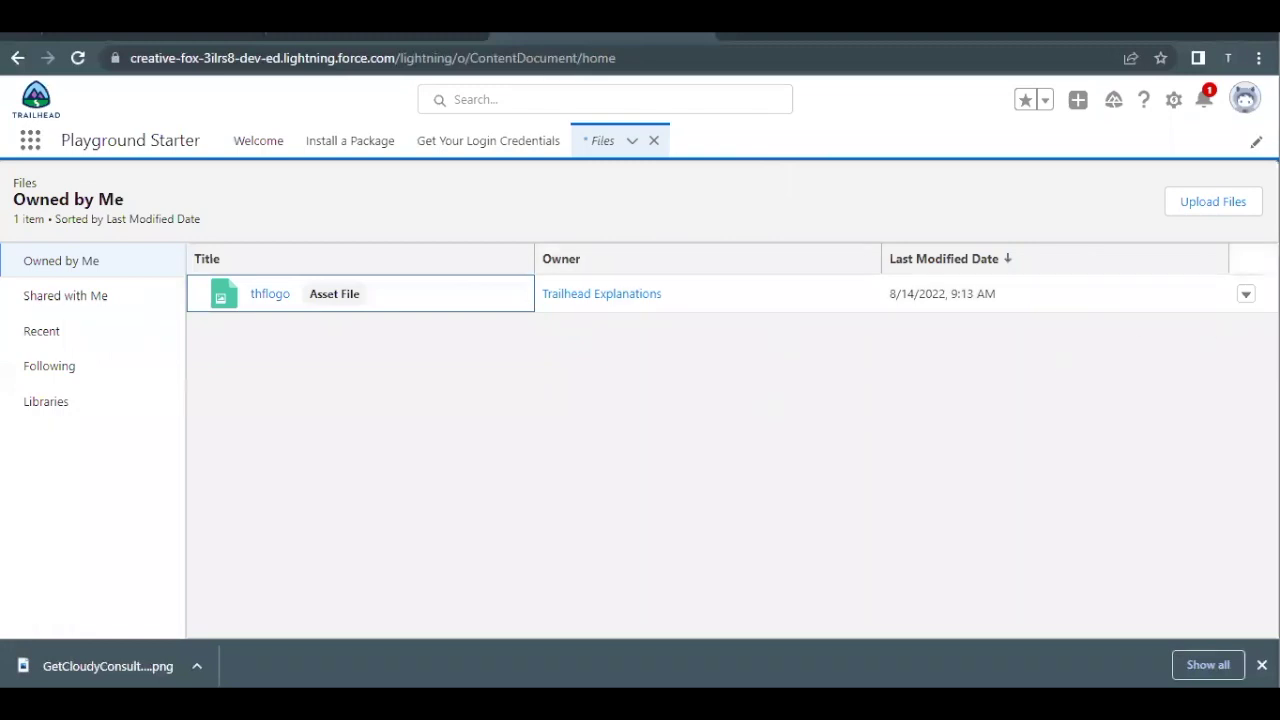
click(1236, 204)
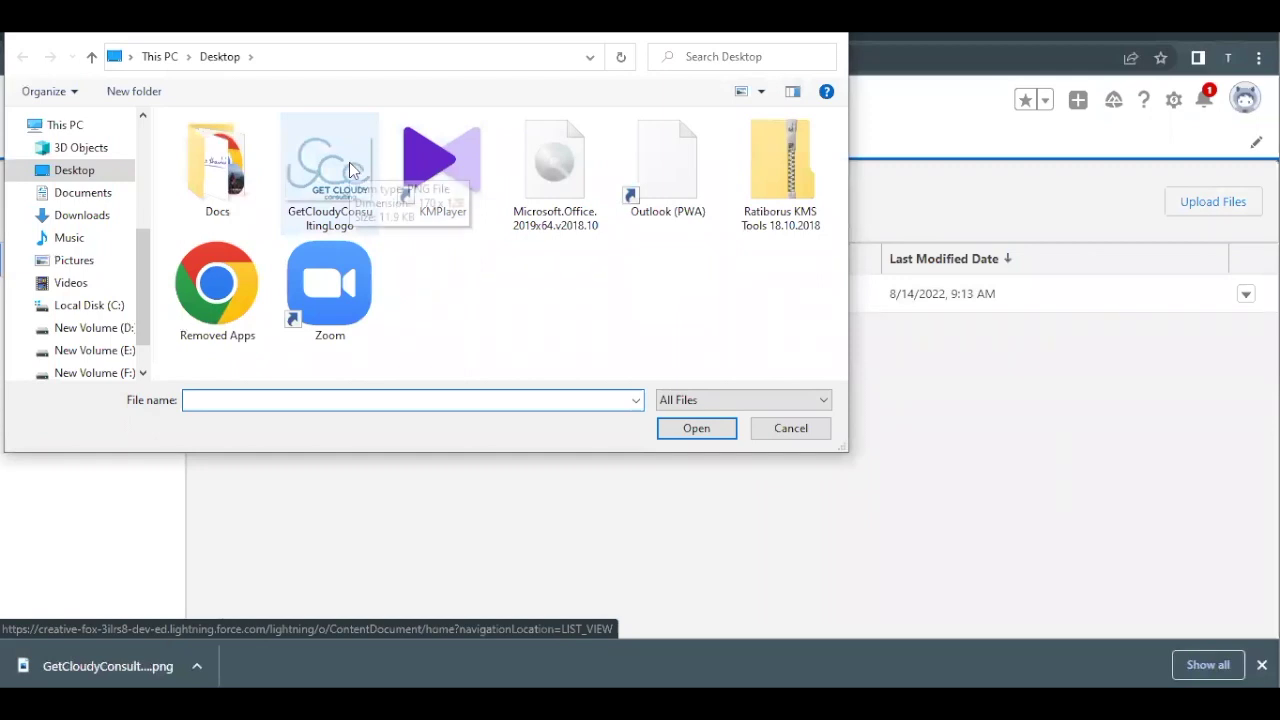
double_click(351, 158)
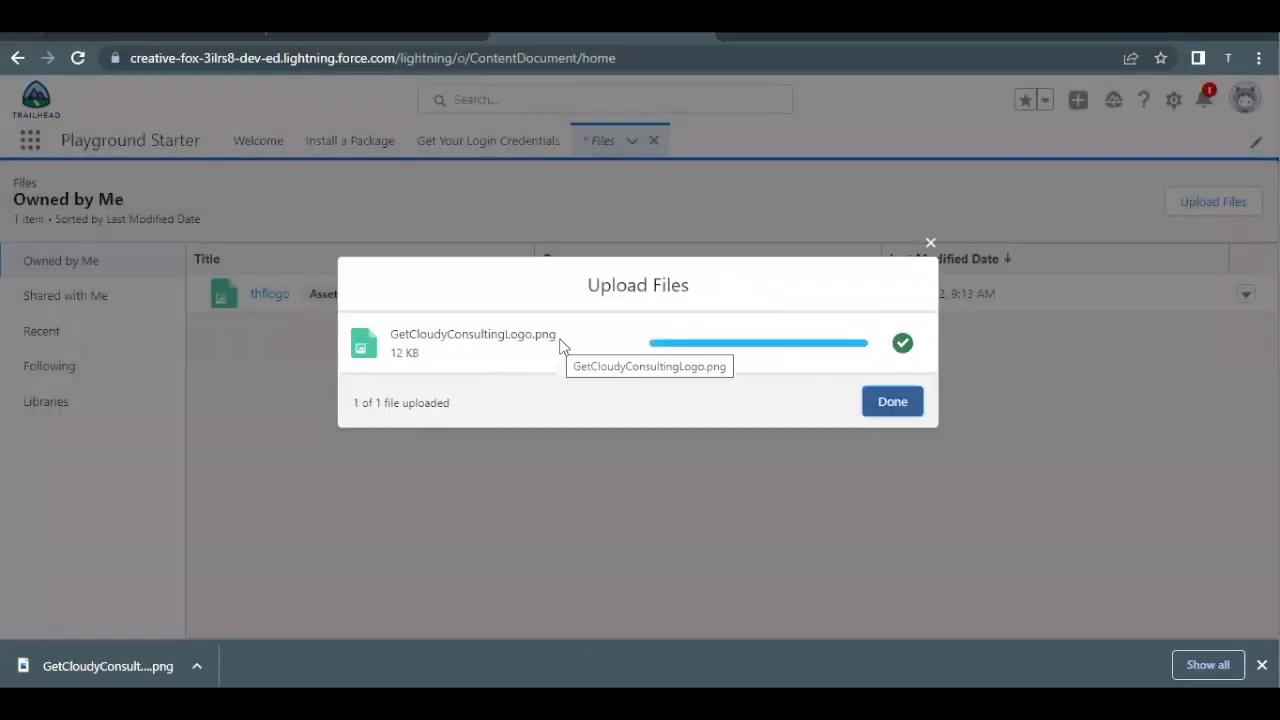
Compare the uploaded logo's file name with the title required in the Trailhead instructions and finish the upload.
drag(556, 334, 396, 326)
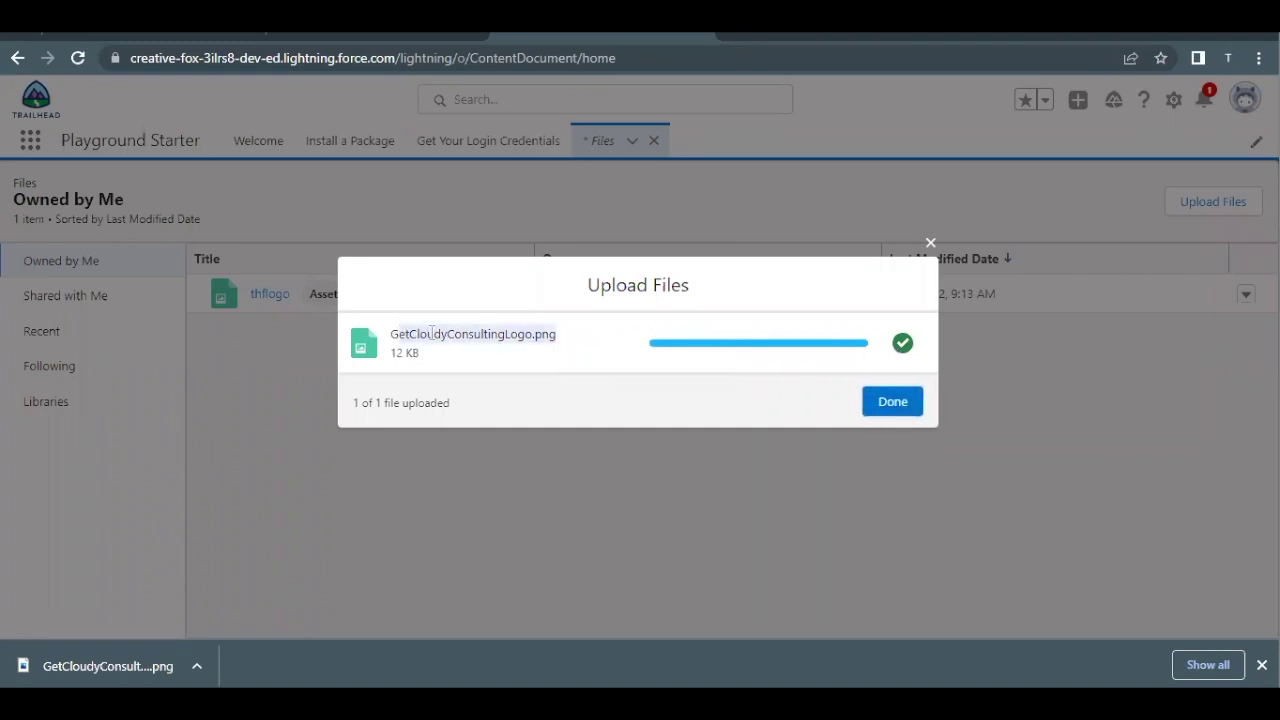
click(133, 40)
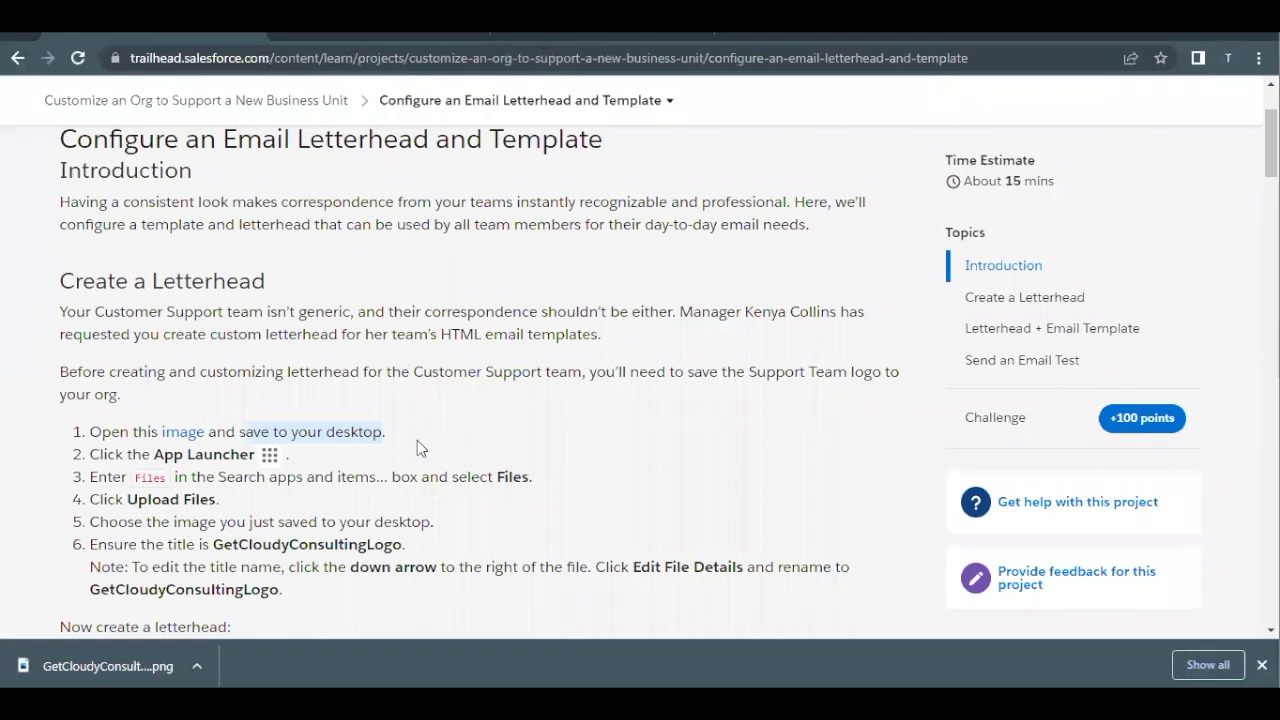
scroll(417, 440, down, 1)
double_click(340, 440)
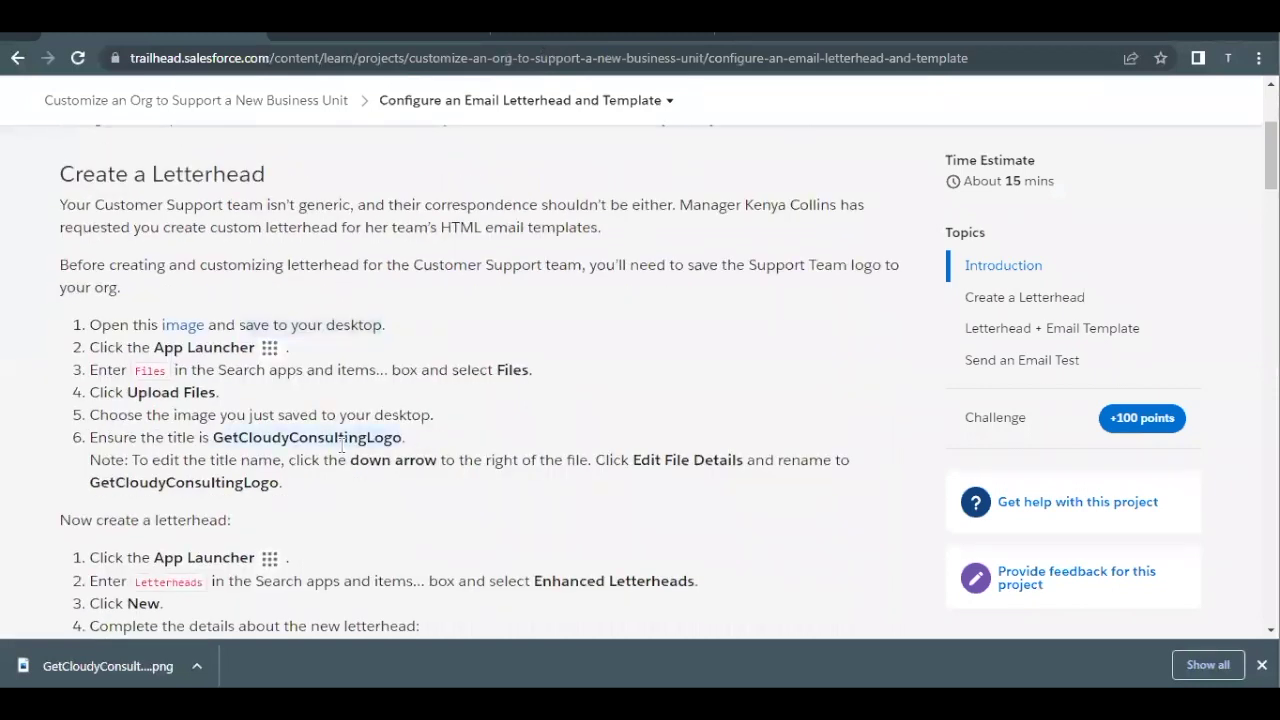
click(553, 42)
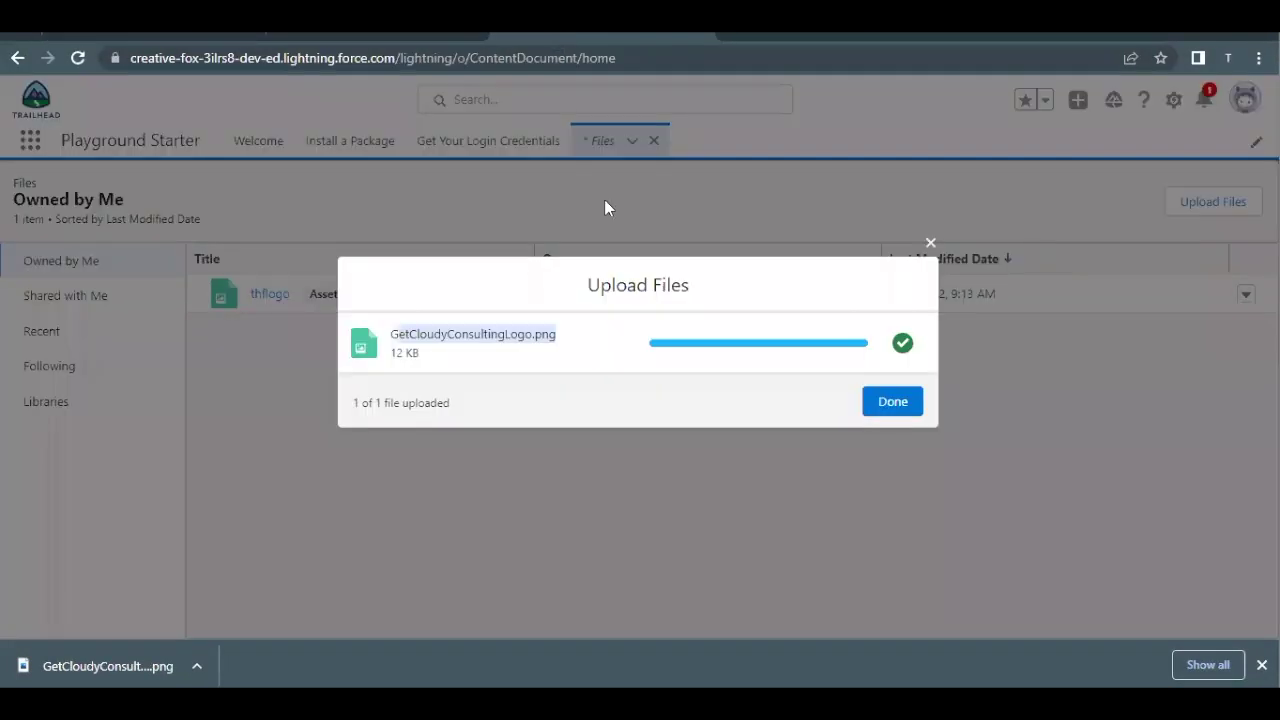
click(638, 362)
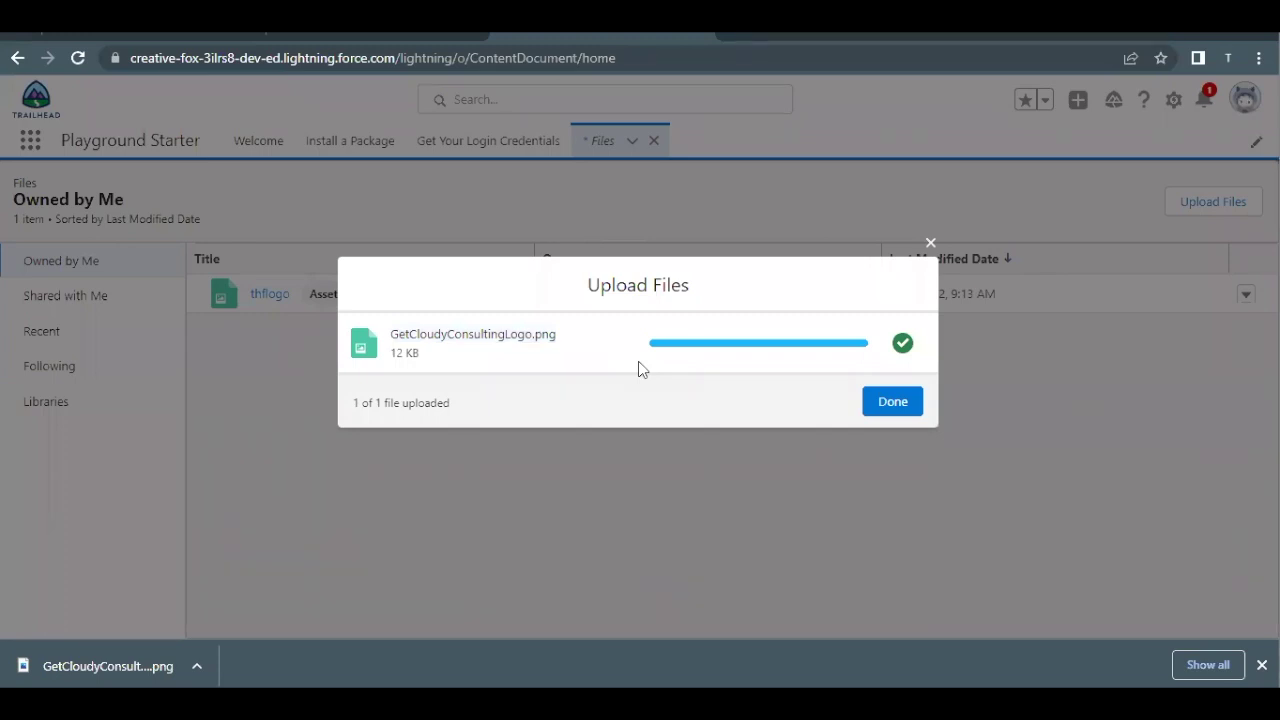
click(893, 405)
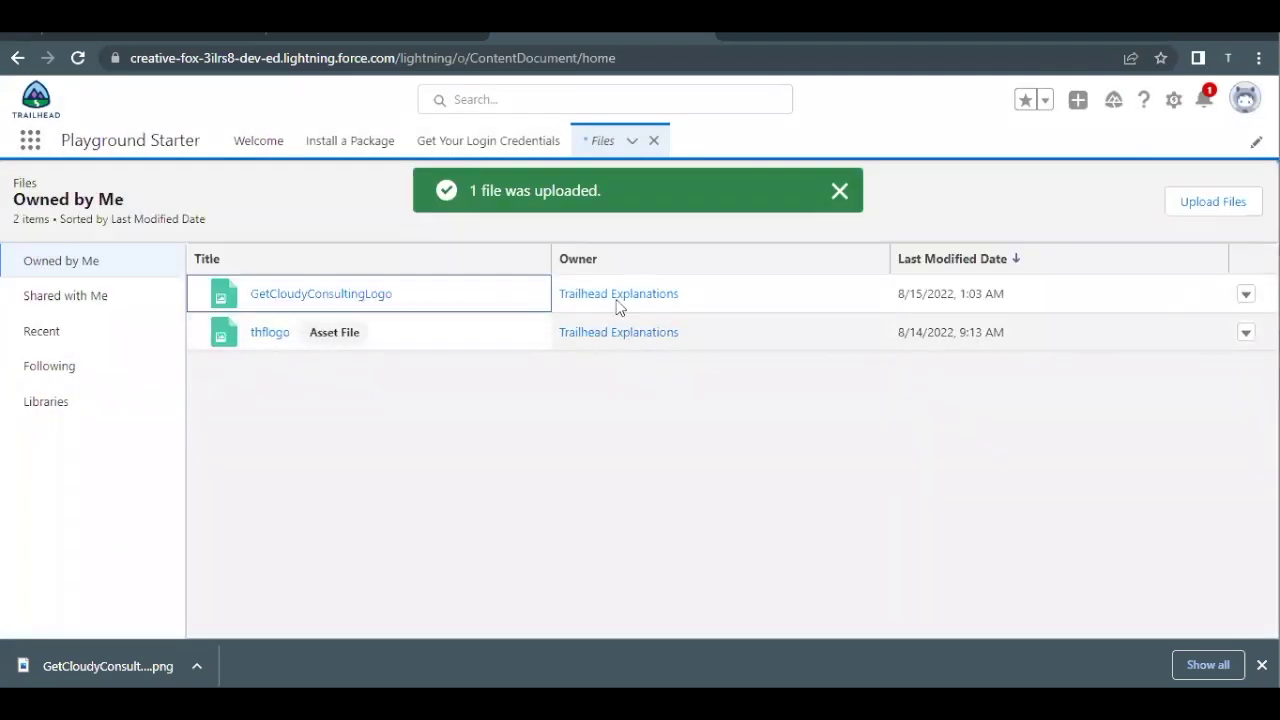
Edit the uploaded logo's file details and save them with the title GetCloudyConsultingLogo.
click(1246, 296)
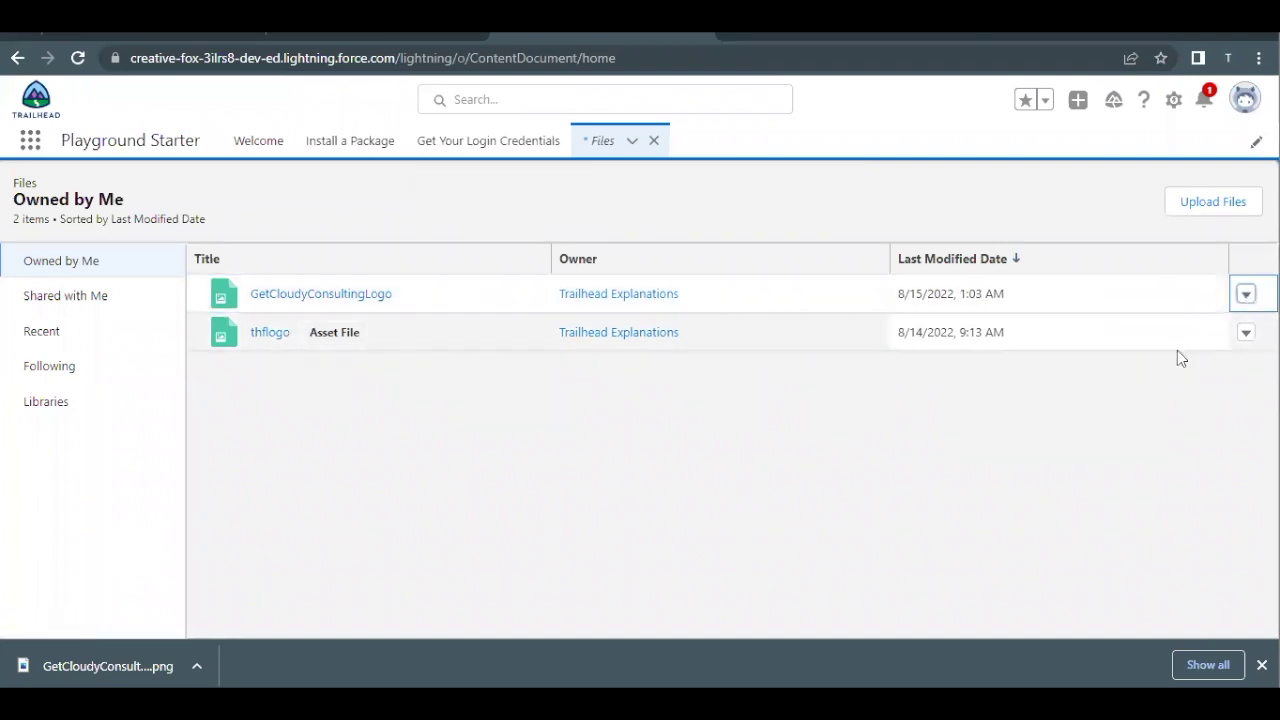
click(1246, 294)
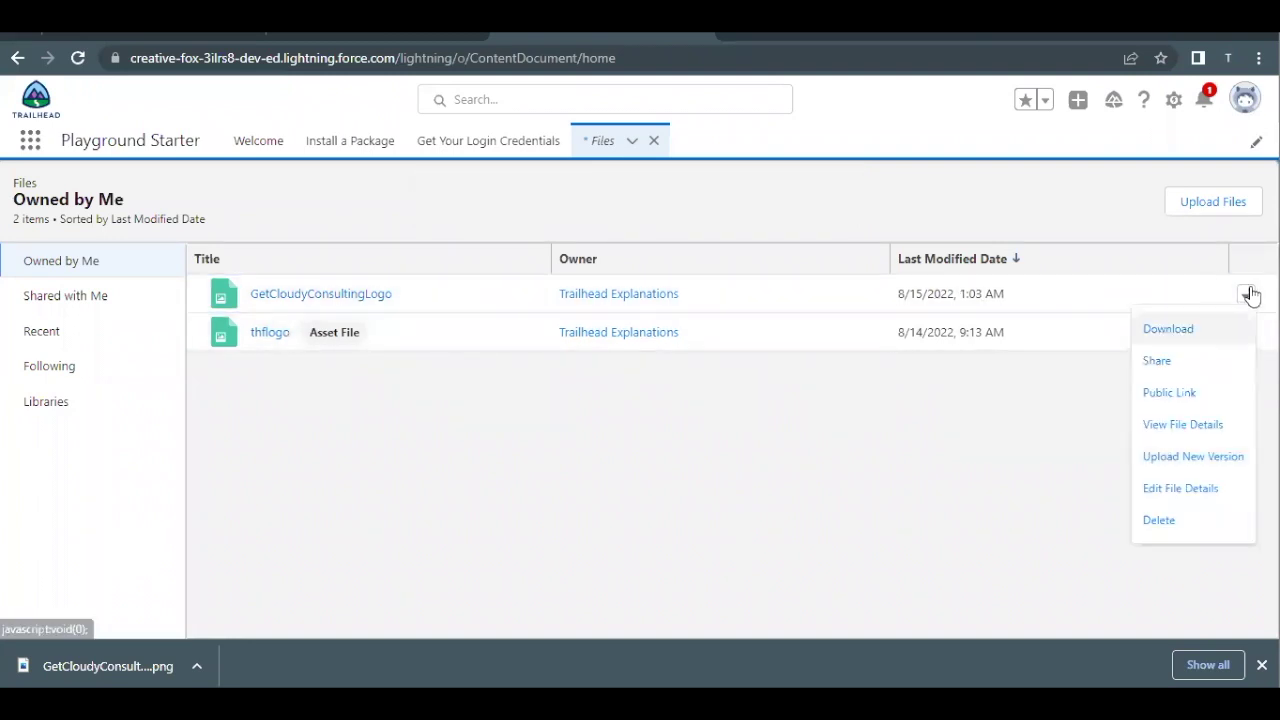
click(1187, 496)
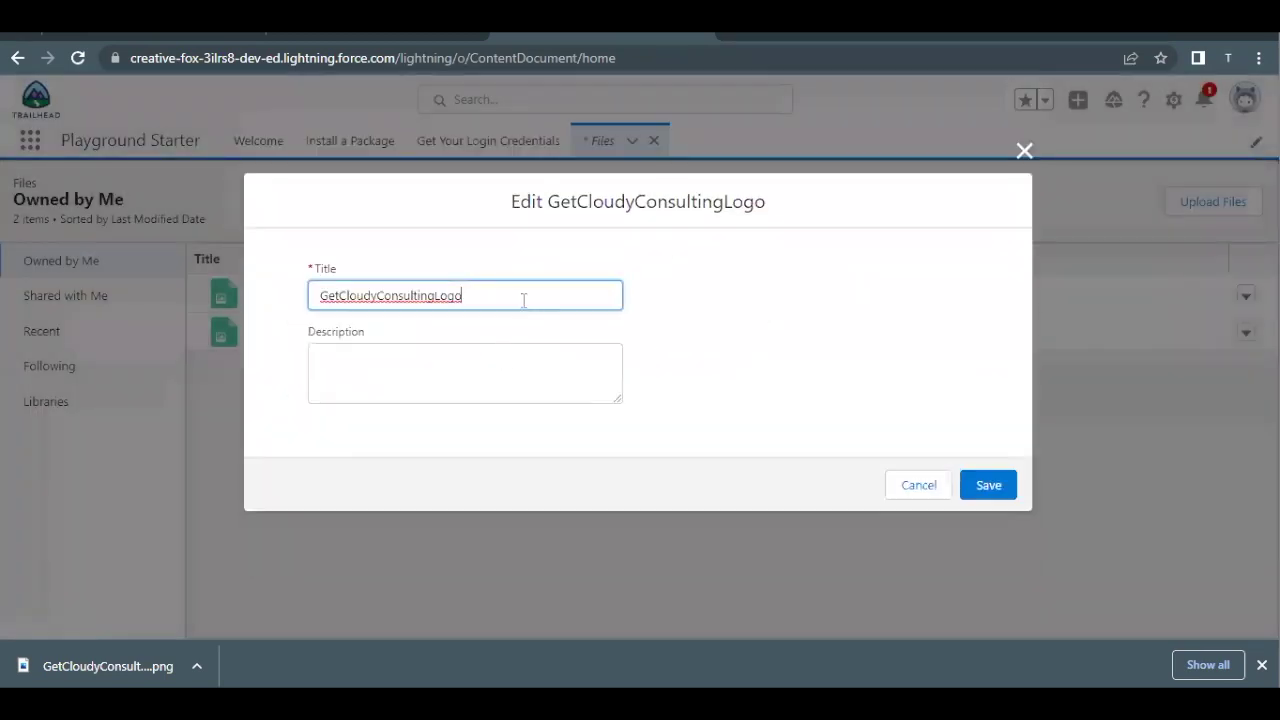
double_click(411, 296)
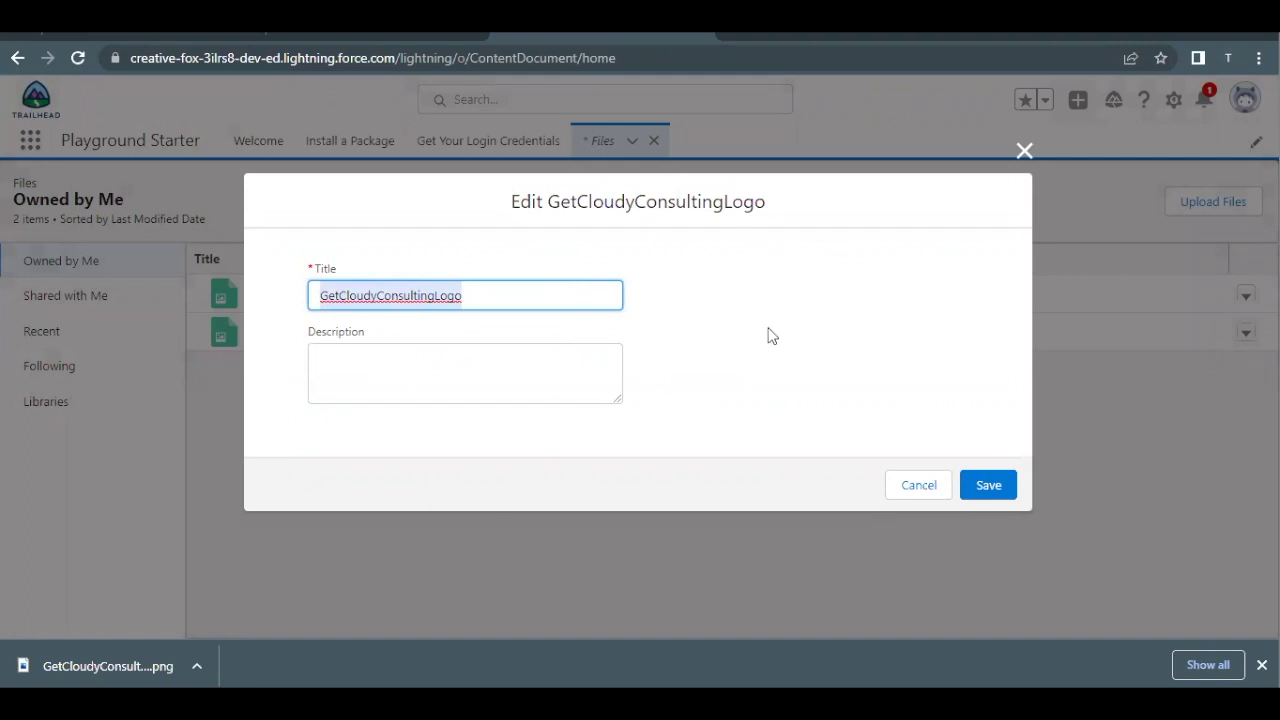
click(985, 483)
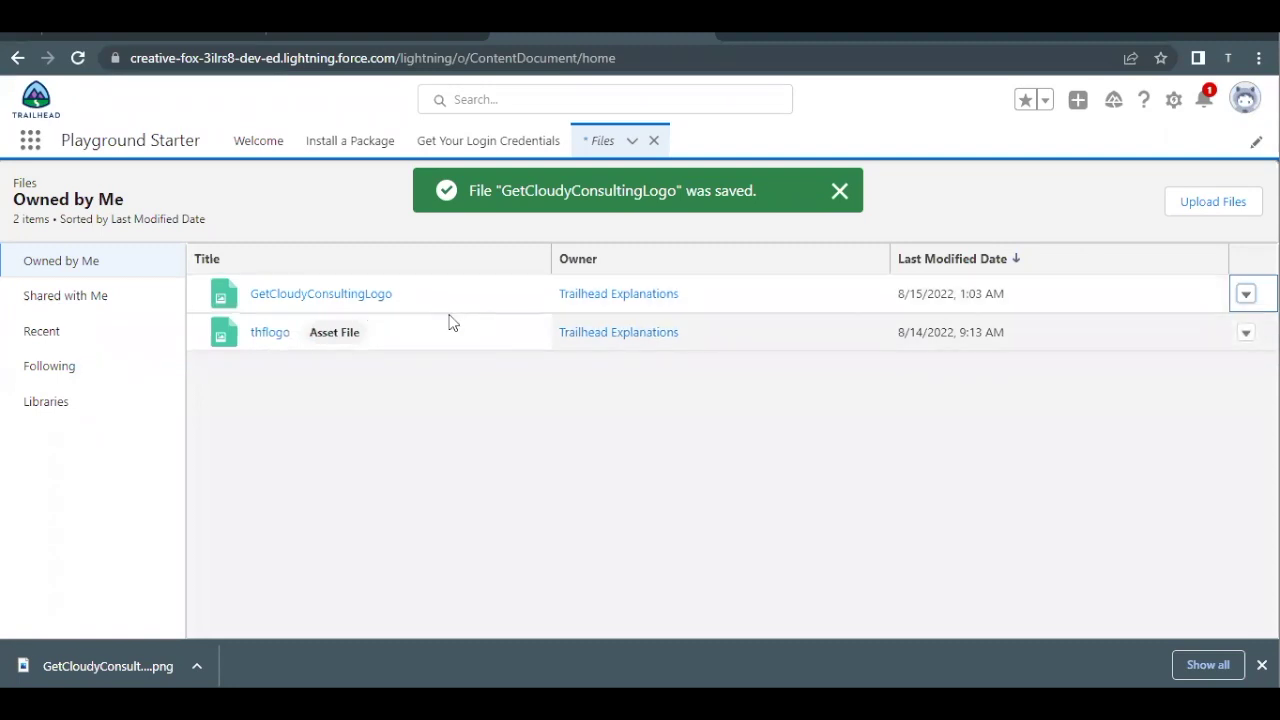
Consult the letterhead instructions, open Enhanced Letterheads in the playground org and start a new letterhead record.
click(137, 34)
scroll(342, 485, down, 1)
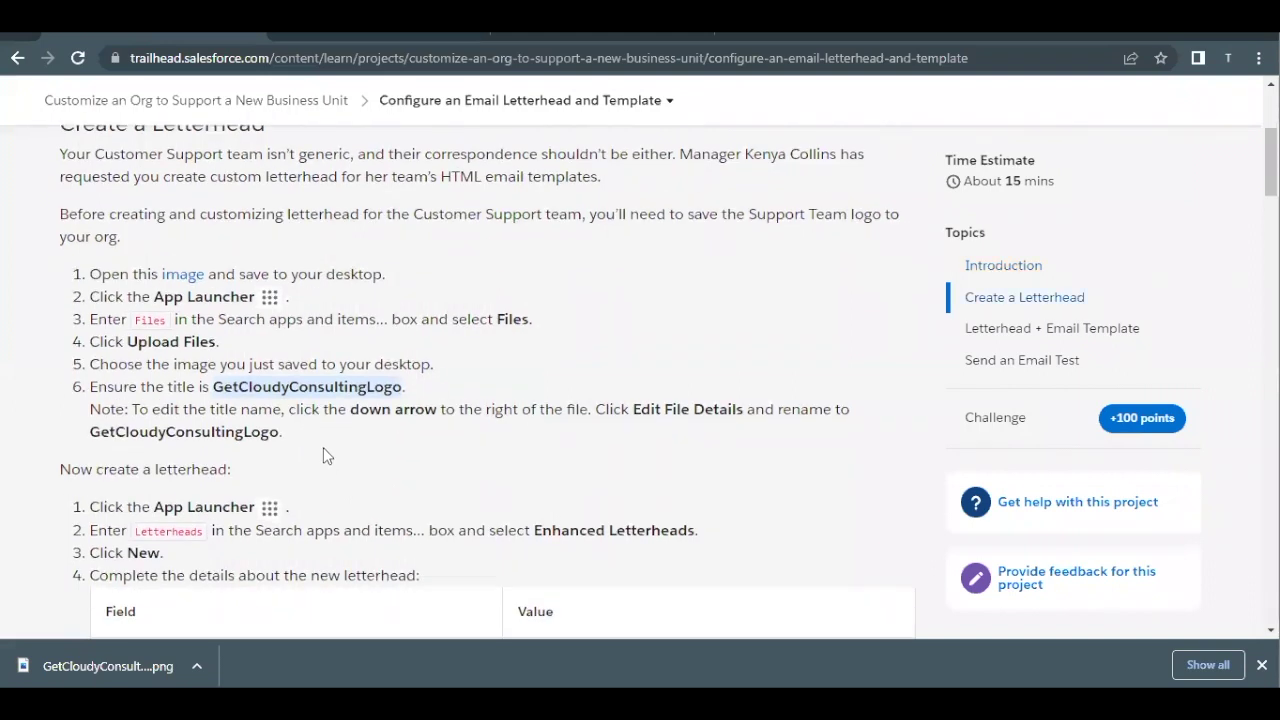
scroll(323, 447, down, 3)
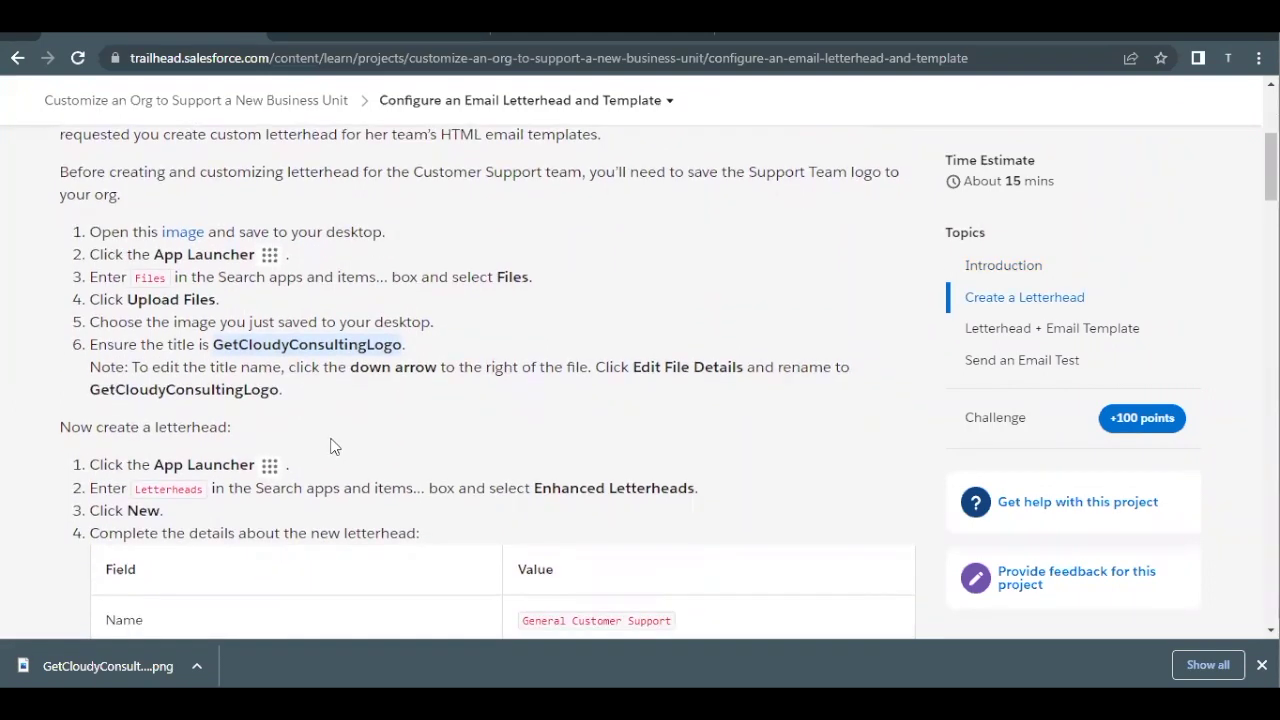
click(518, 34)
click(30, 140)
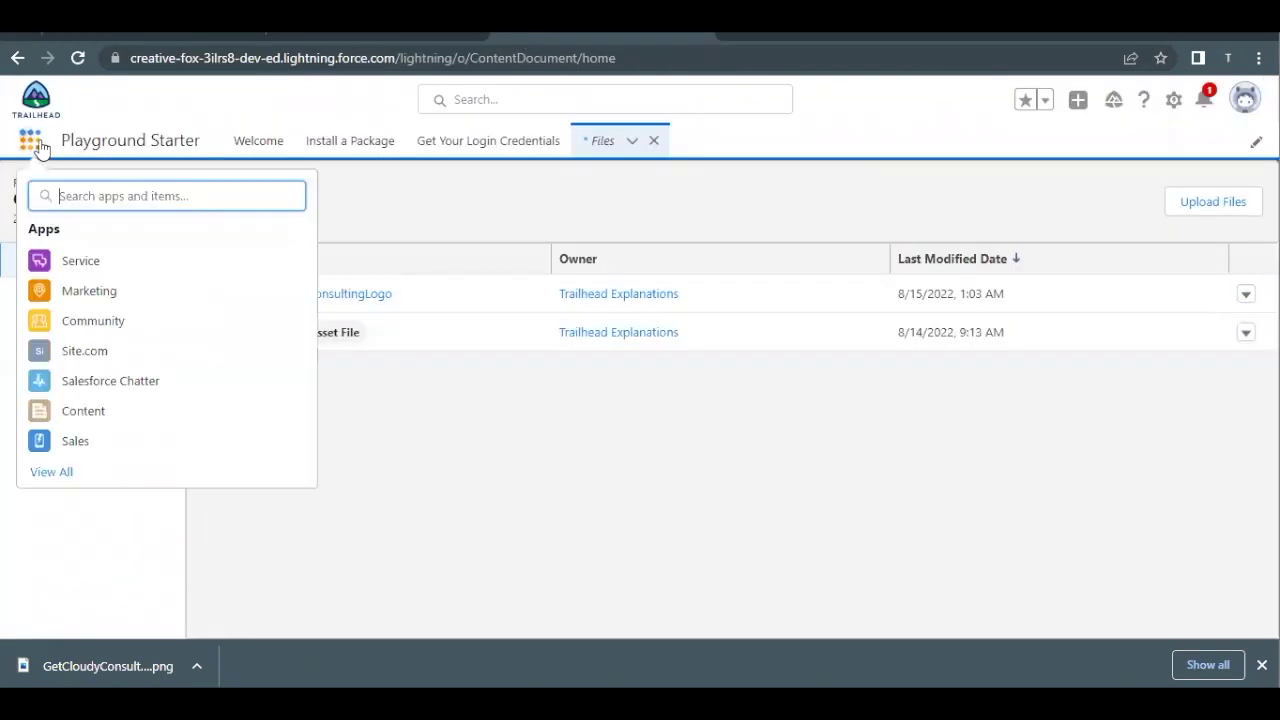
text(lett)
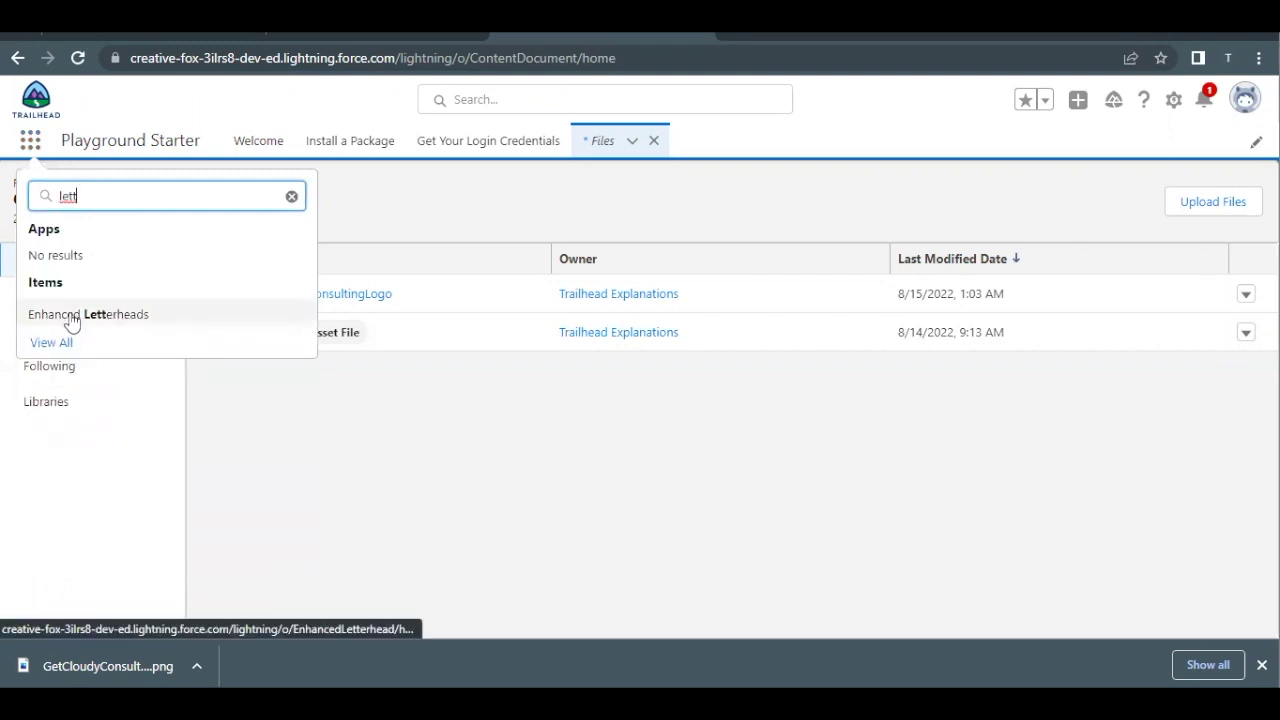
click(75, 317)
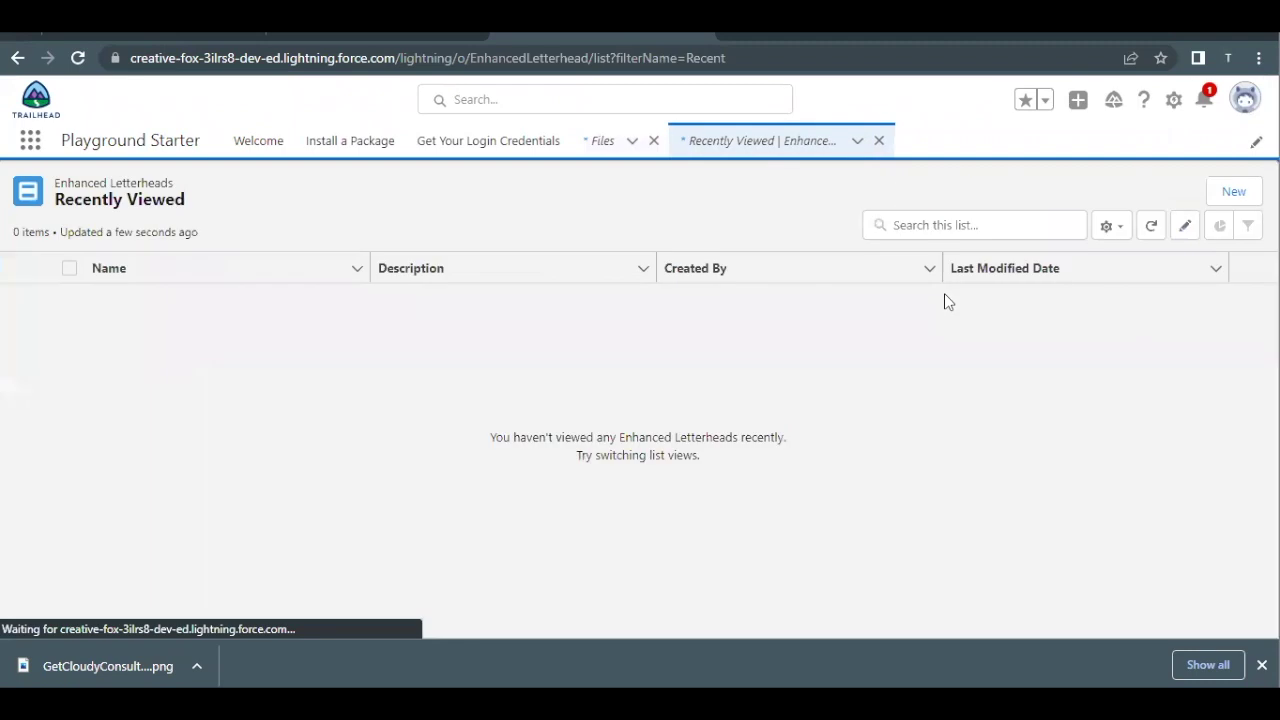
click(1228, 194)
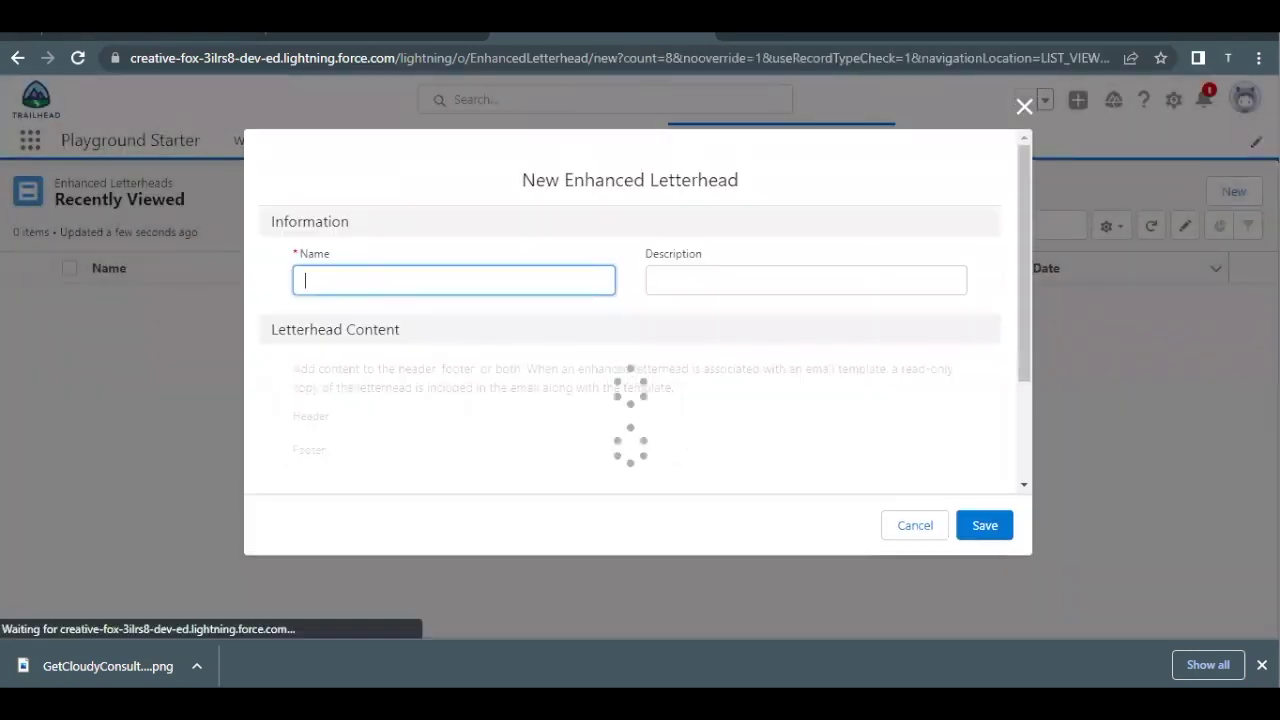
Copy the letterhead name from the Trailhead instructions and enter General Customer Support as the new letterhead's name.
key(ctrl+Tab)
scroll(563, 329, down, 3)
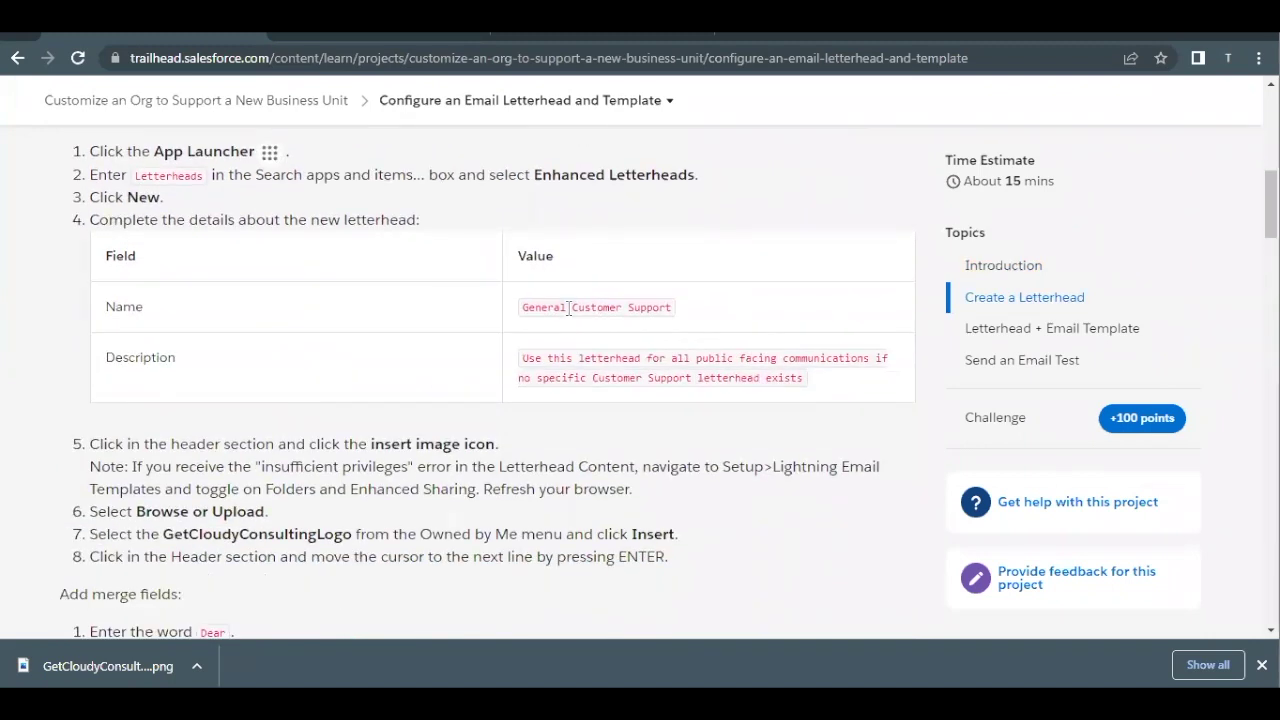
triple_click(568, 309)
key(ctrl+c)
click(589, 36)
key(ctrl+v)
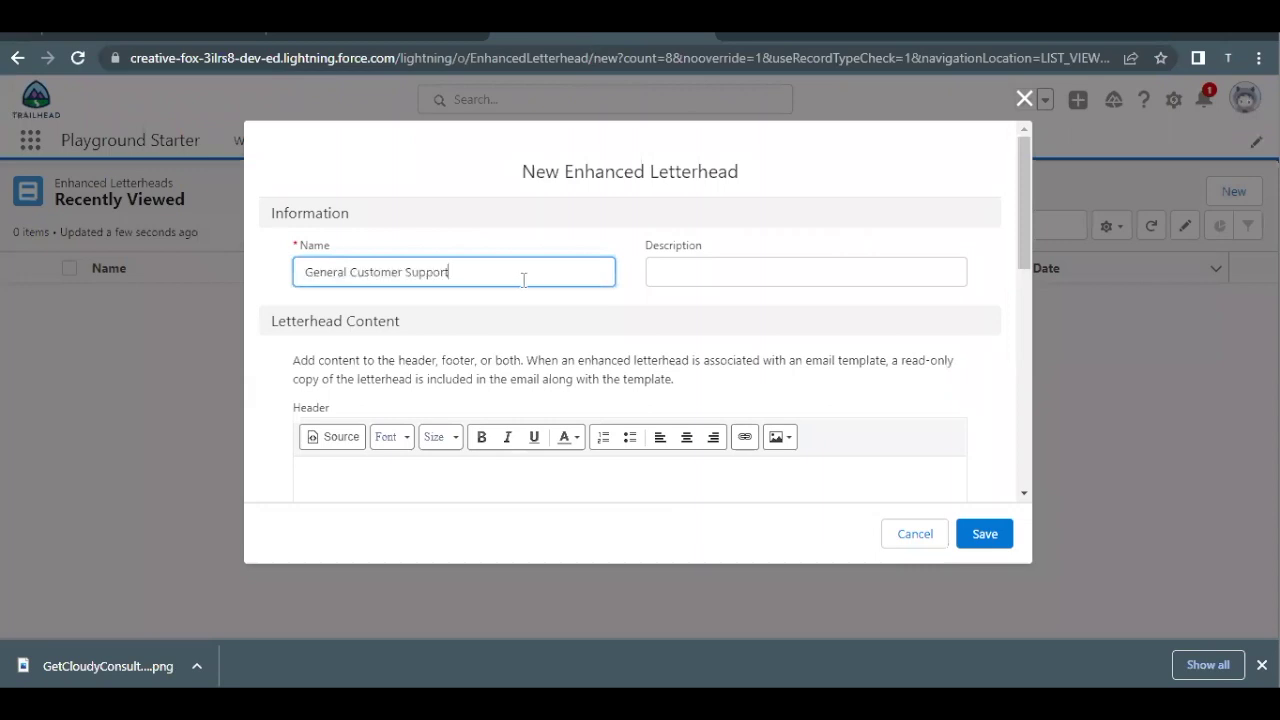
Set the letterhead's description to "Use this letterhead for all public facing communications if no specific Customer Support letterhead exists", copied from the instructions.
click(130, 38)
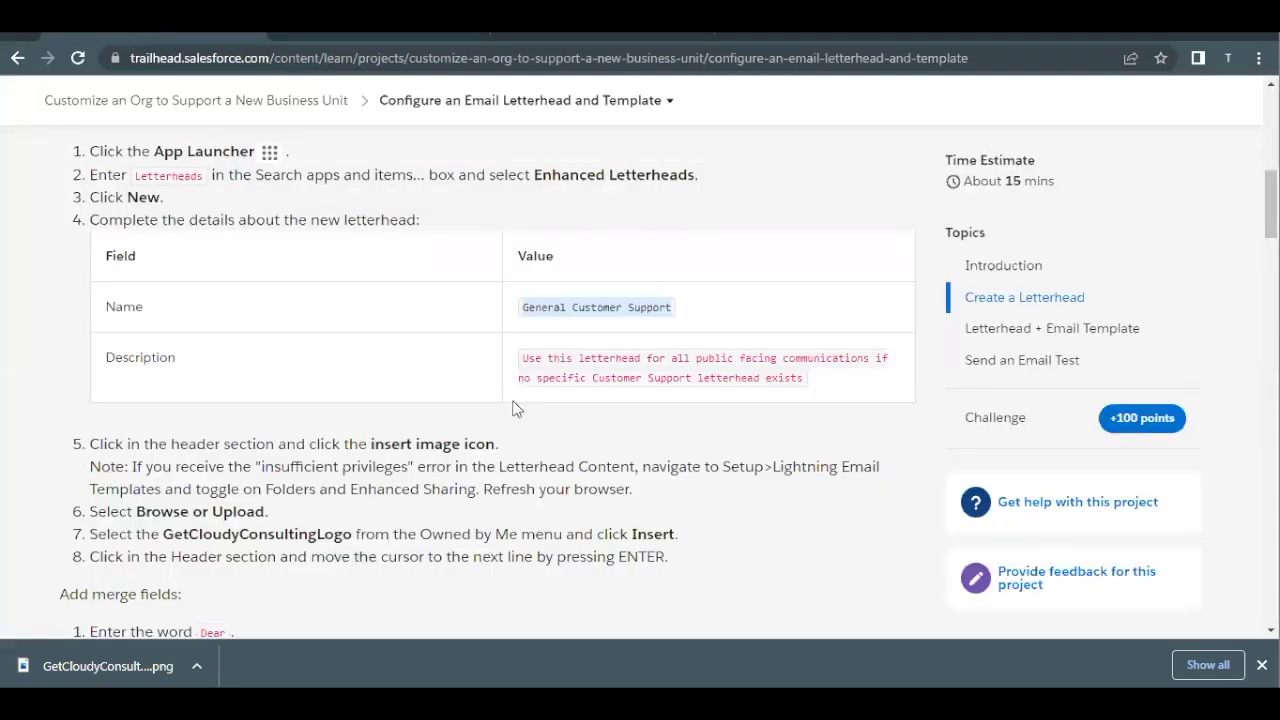
triple_click(578, 357)
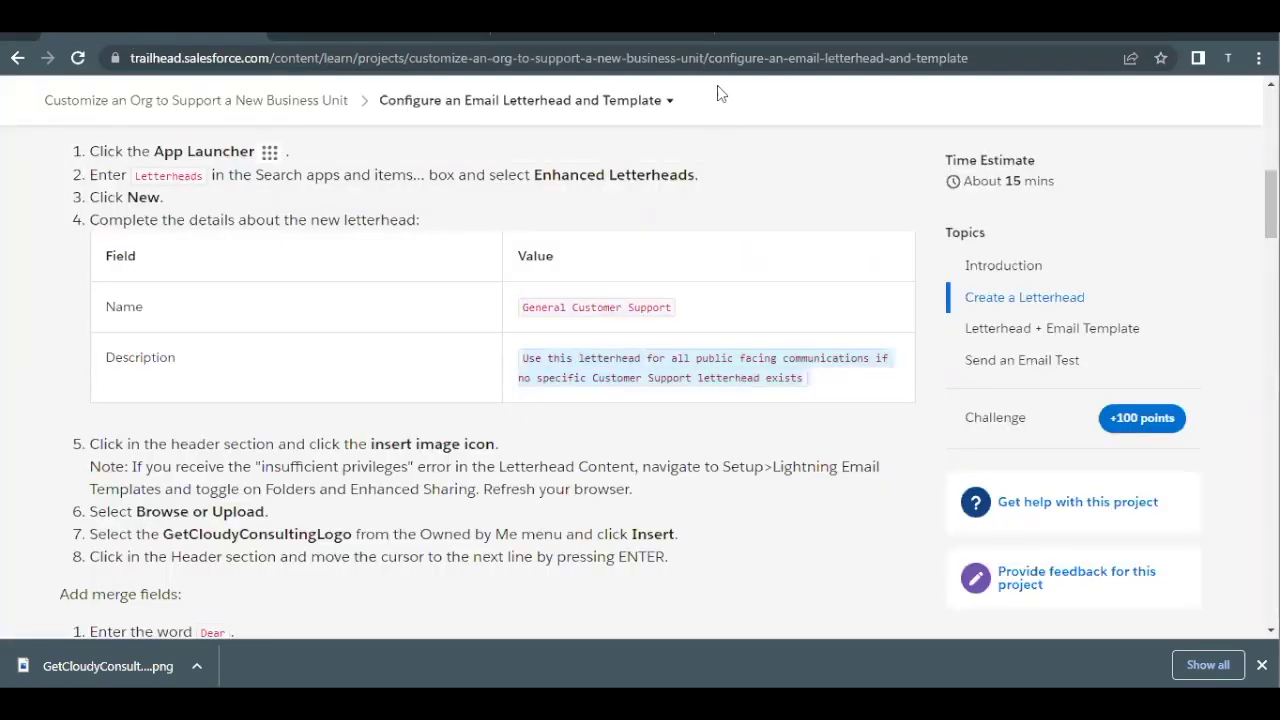
click(659, 40)
click(717, 266)
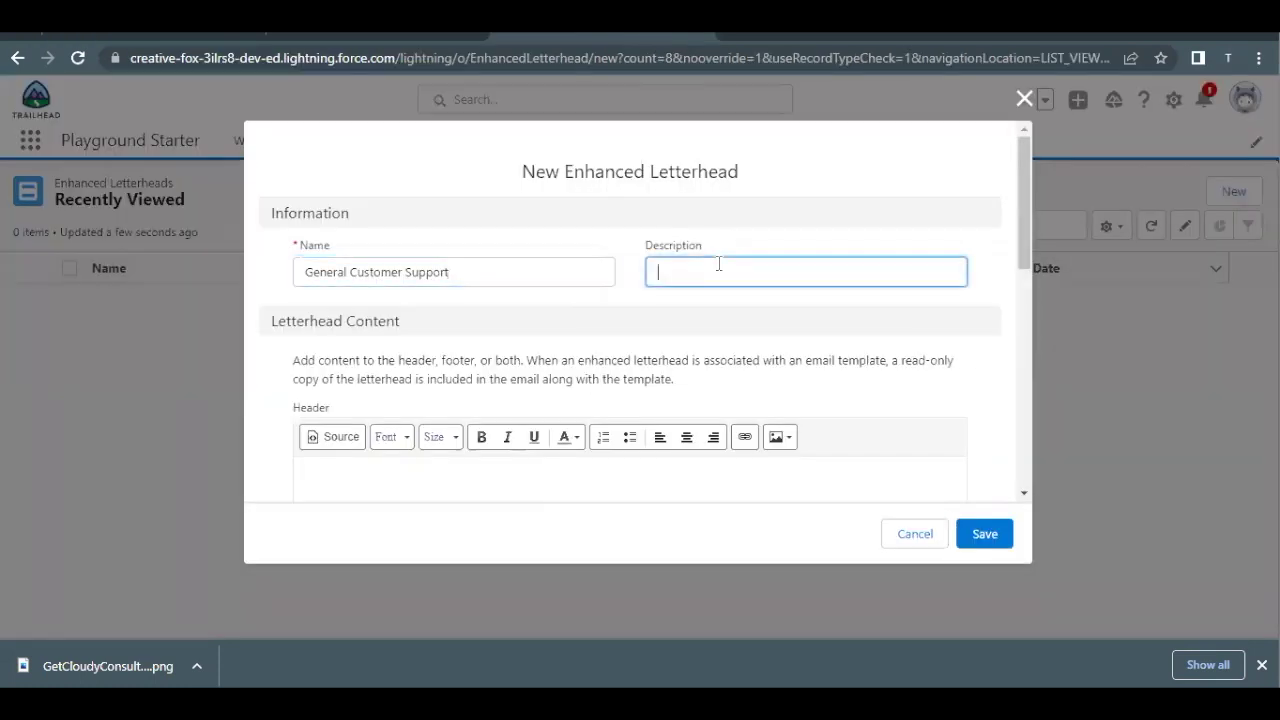
key(ctrl+v)
Insert the uploaded GetCloudyConsultingLogo image from the files owned by me into the letterhead's header.
scroll(654, 331, down, 2)
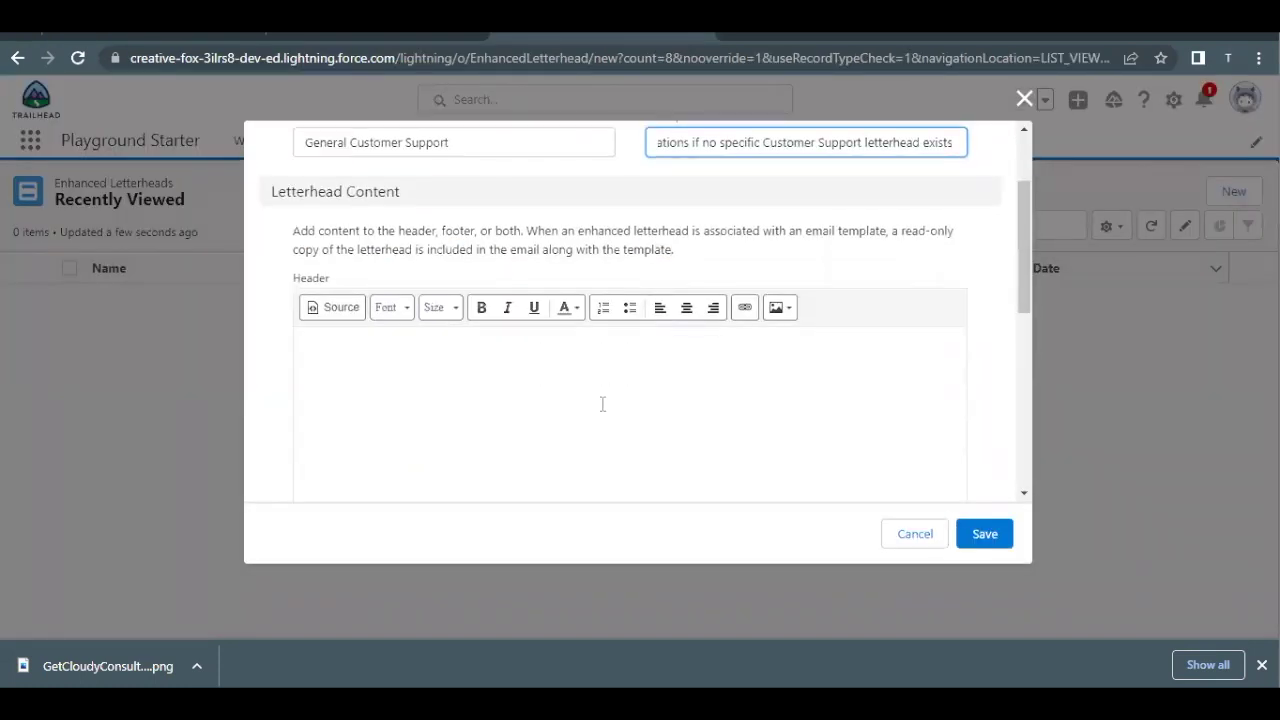
scroll(603, 404, down, 1)
scroll(603, 404, down, 1)
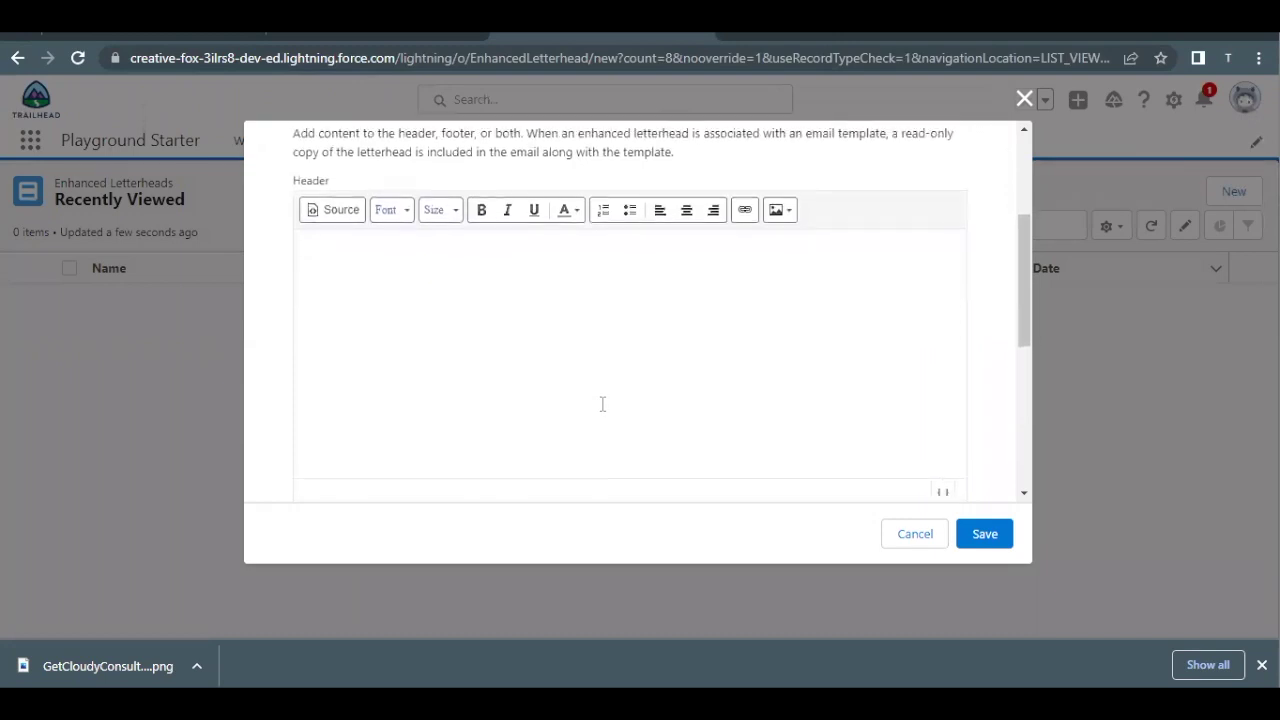
scroll(323, 274, up, 3)
click(421, 223)
drag(421, 223, 270, 216)
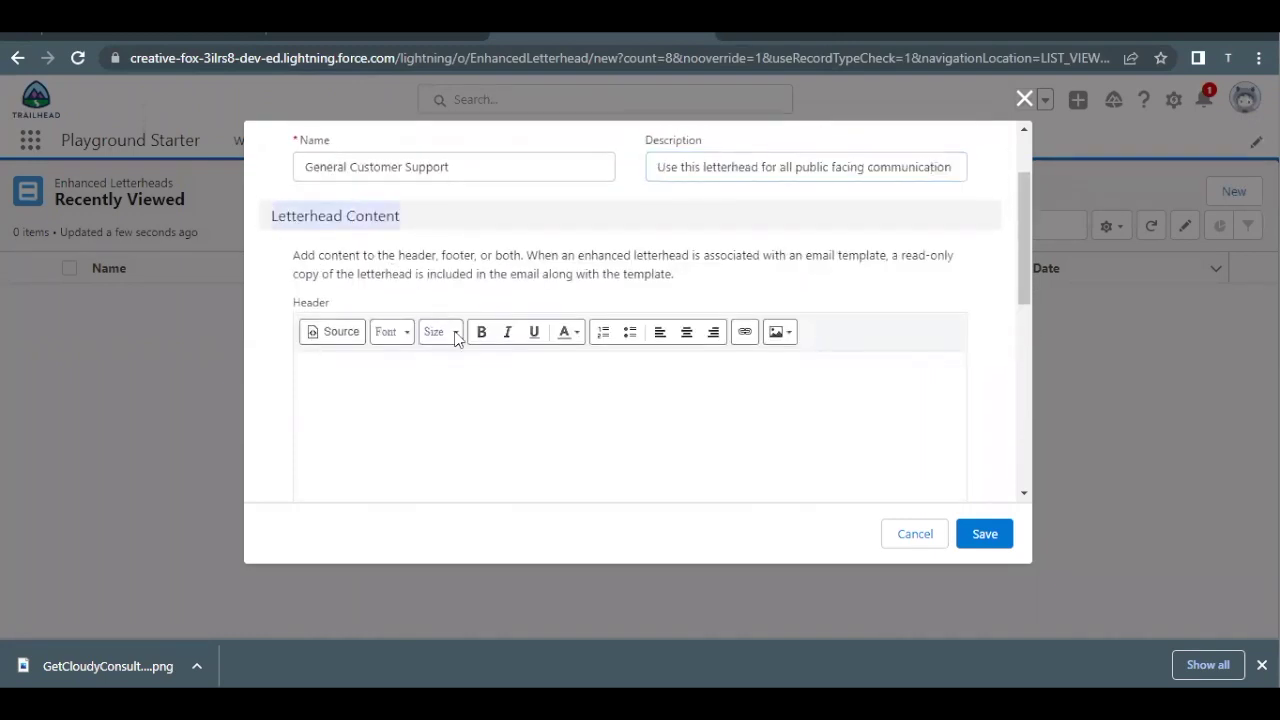
scroll(475, 383, down, 2)
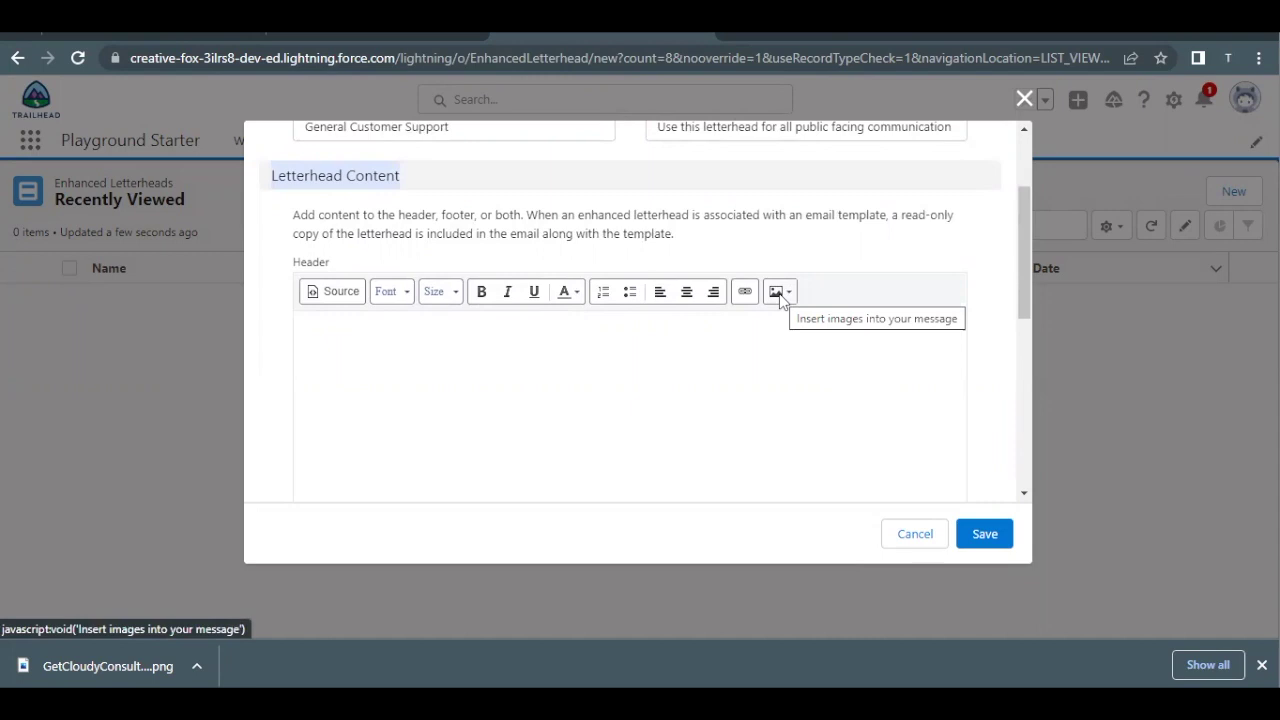
click(780, 292)
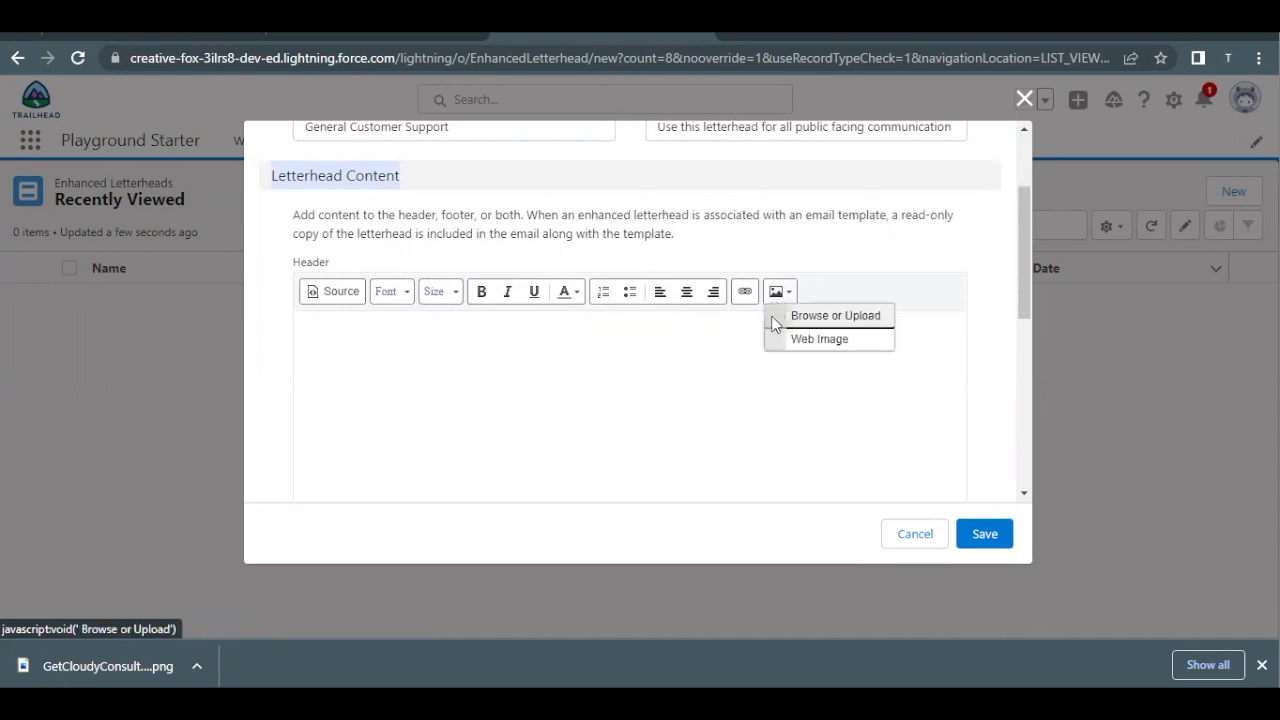
click(775, 317)
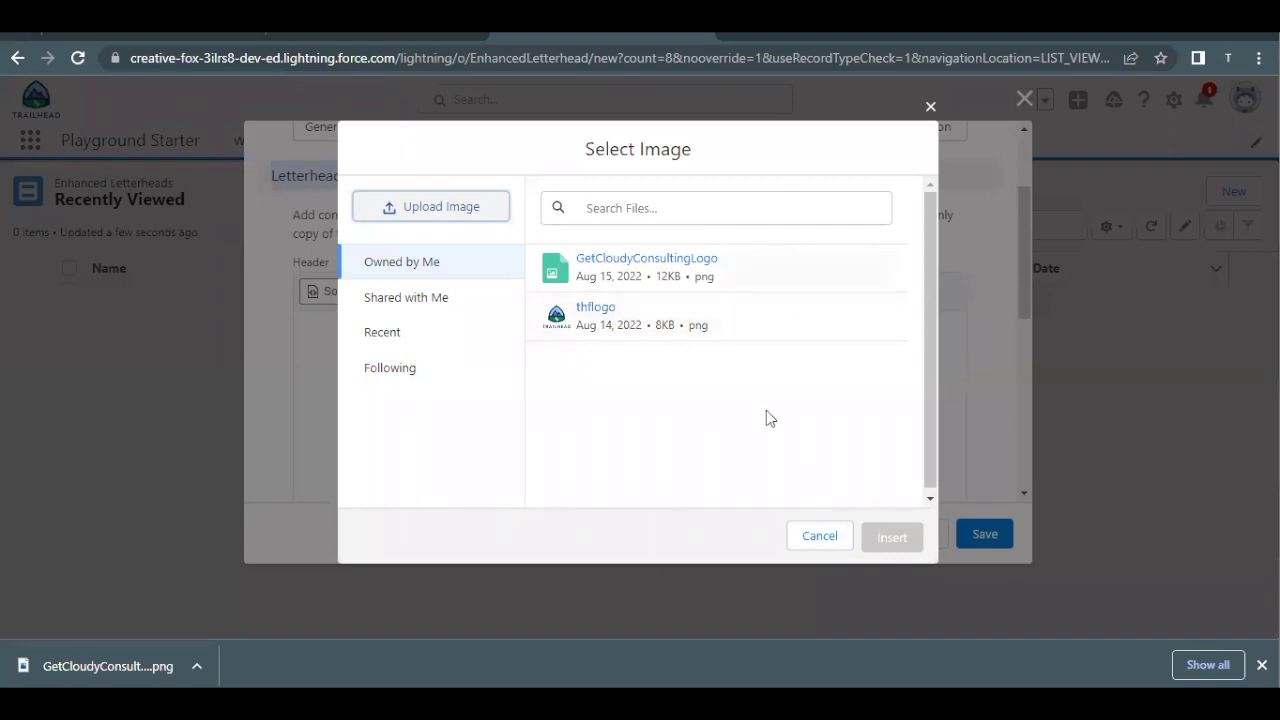
click(732, 270)
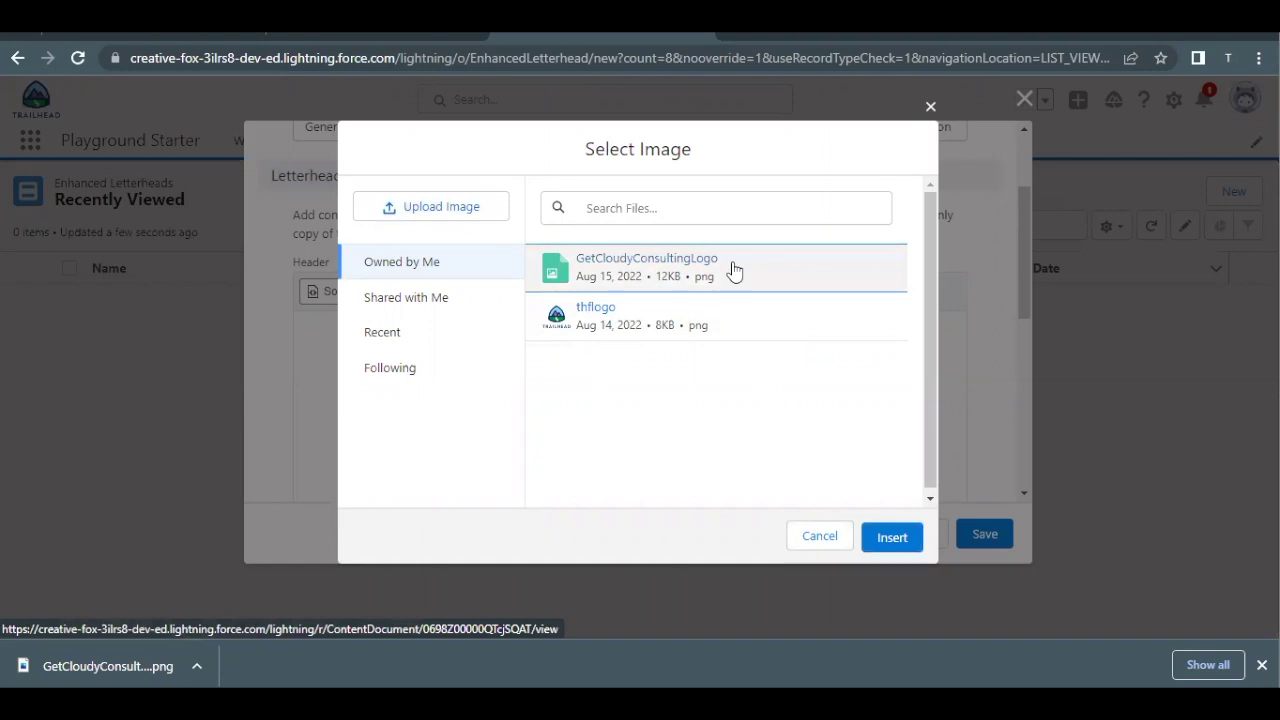
click(890, 540)
Add a line reading "Dear" below the header logo, followed by the recipient's First Name merge field.
scroll(814, 391, down, 3)
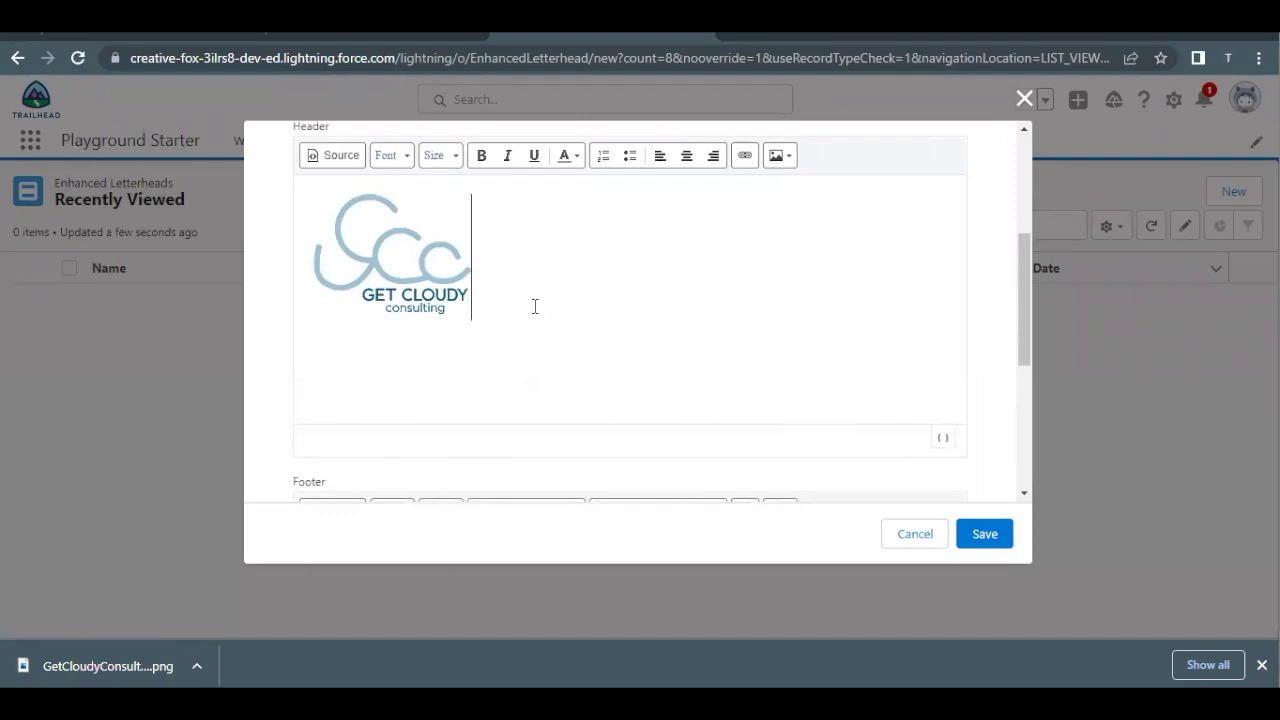
key(Return)
text(Dear)
click(946, 440)
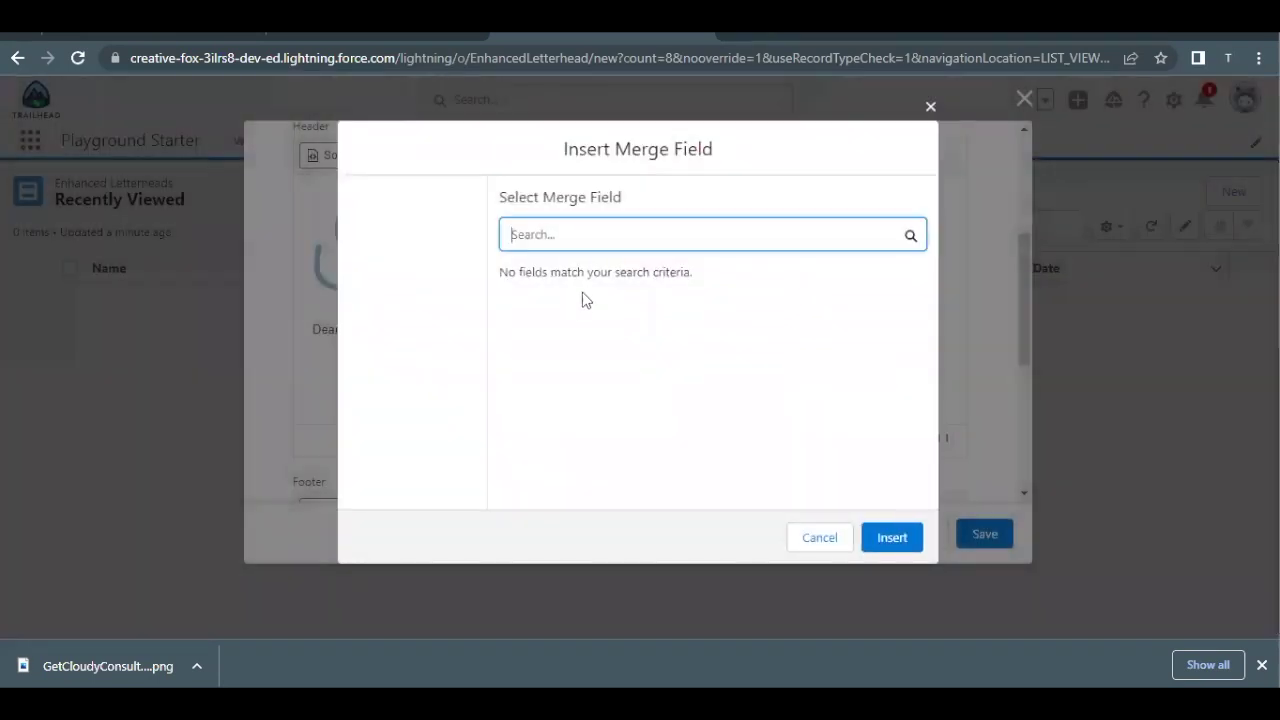
text(Fris)
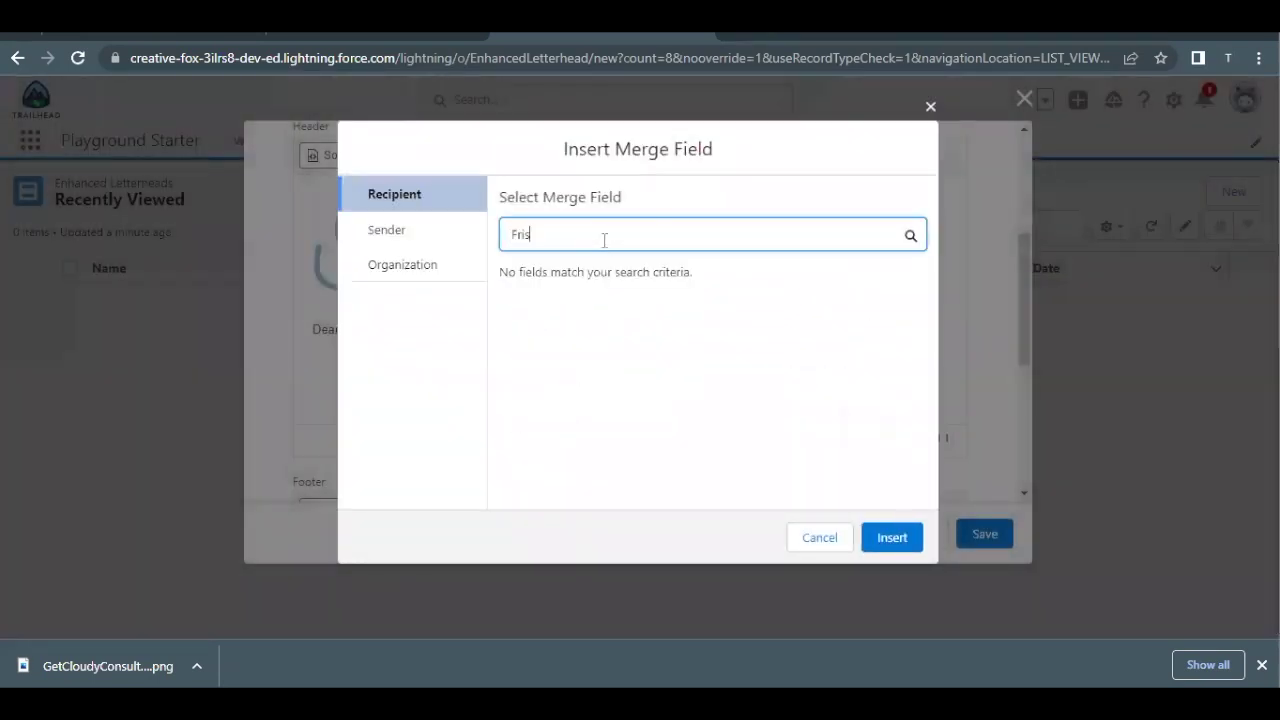
key(BackSpace)
text(irs)
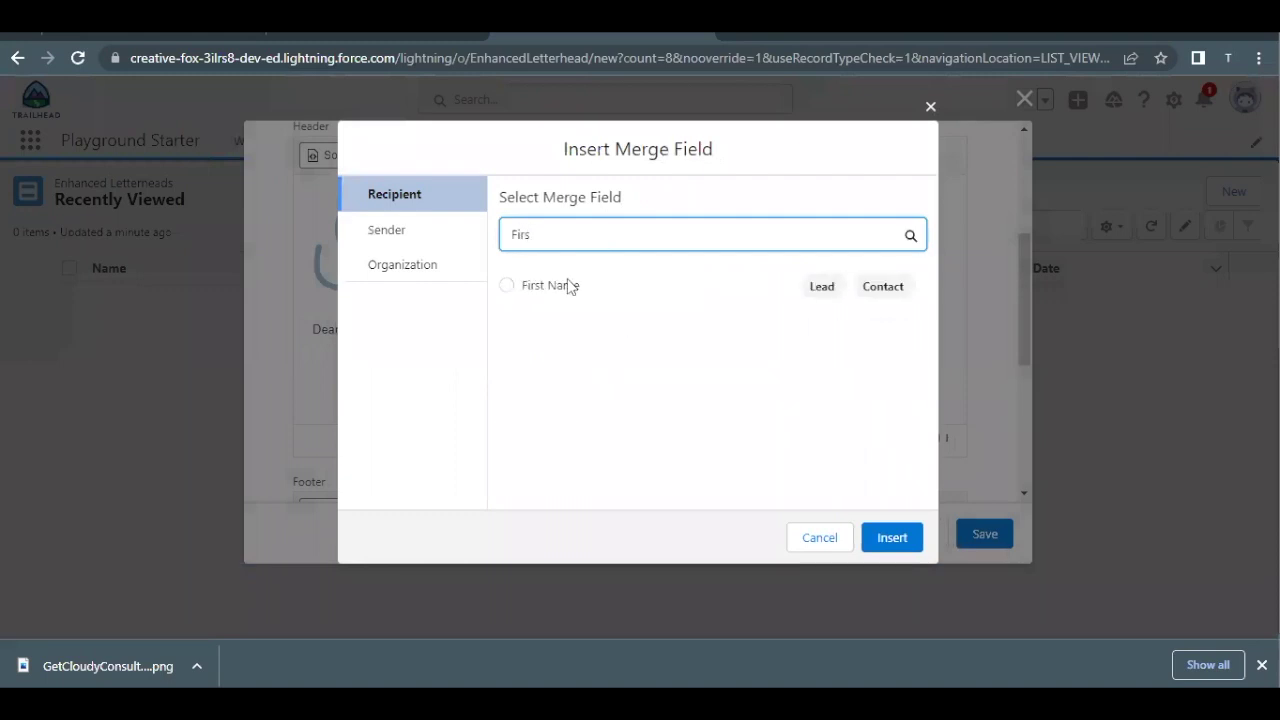
click(551, 287)
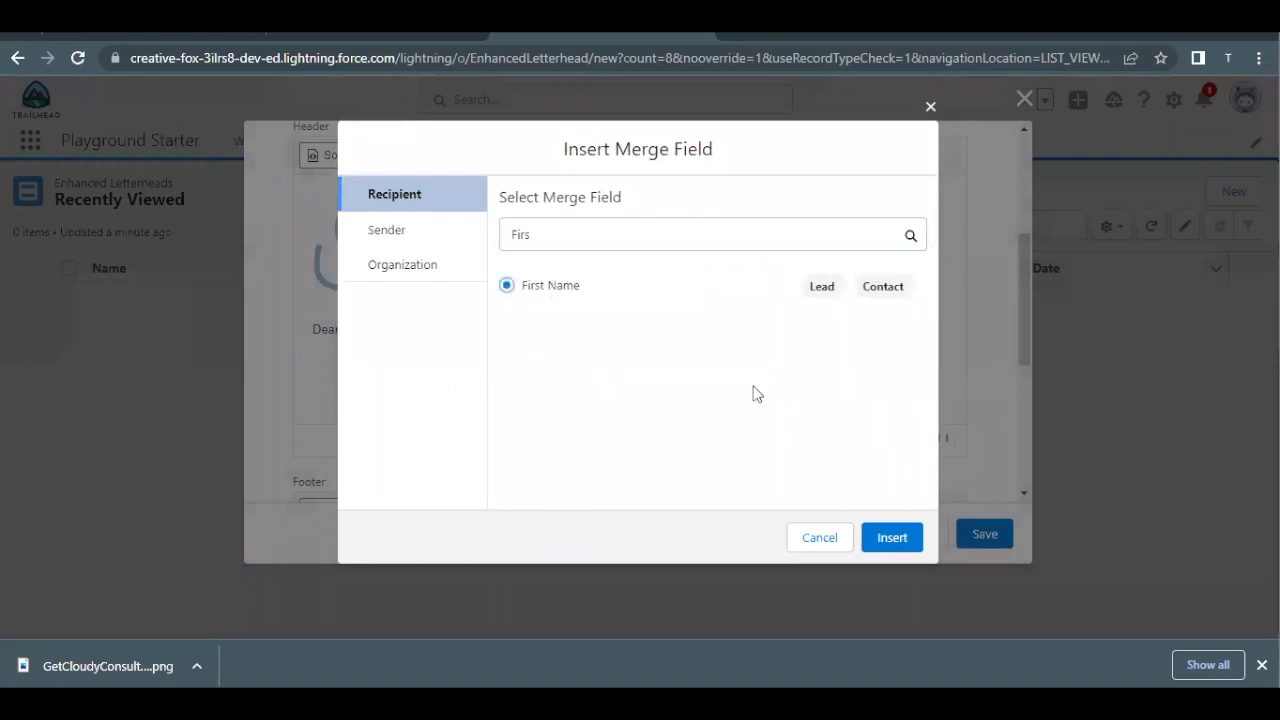
click(887, 548)
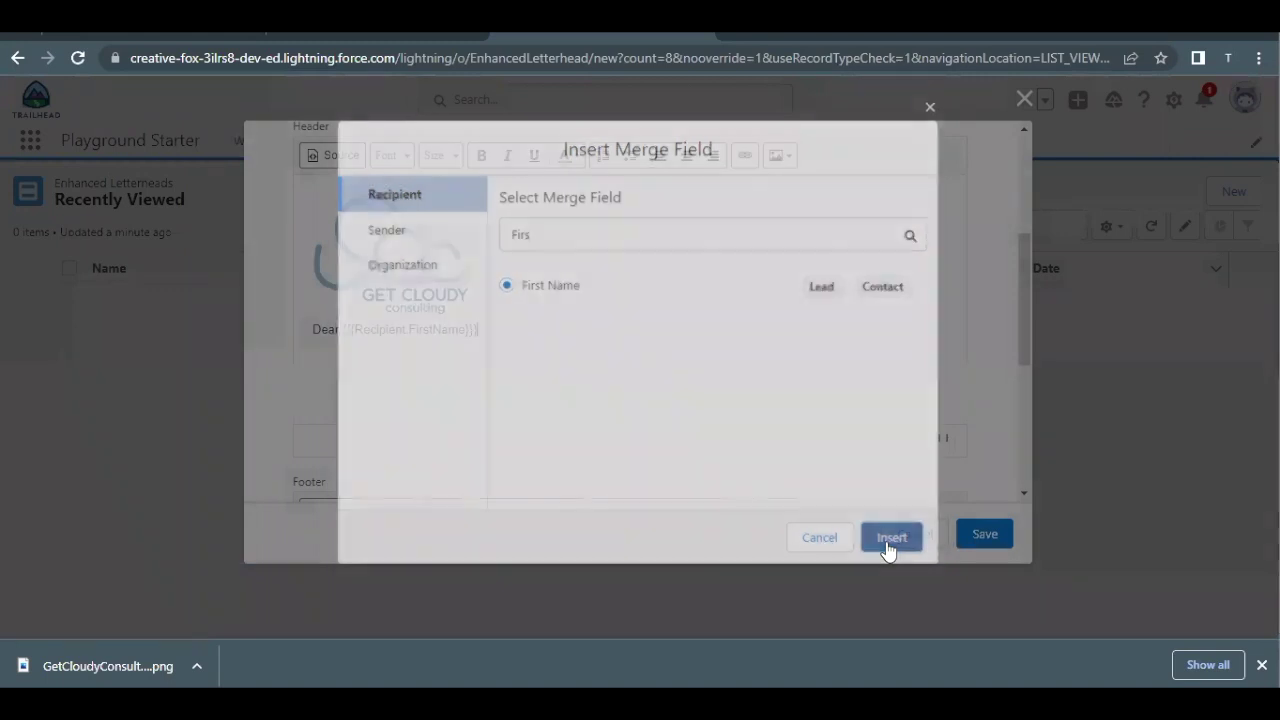
Check the greeting's merge field in the header and save the new enhanced letterhead.
scroll(396, 228, up, 1)
scroll(396, 228, up, 1)
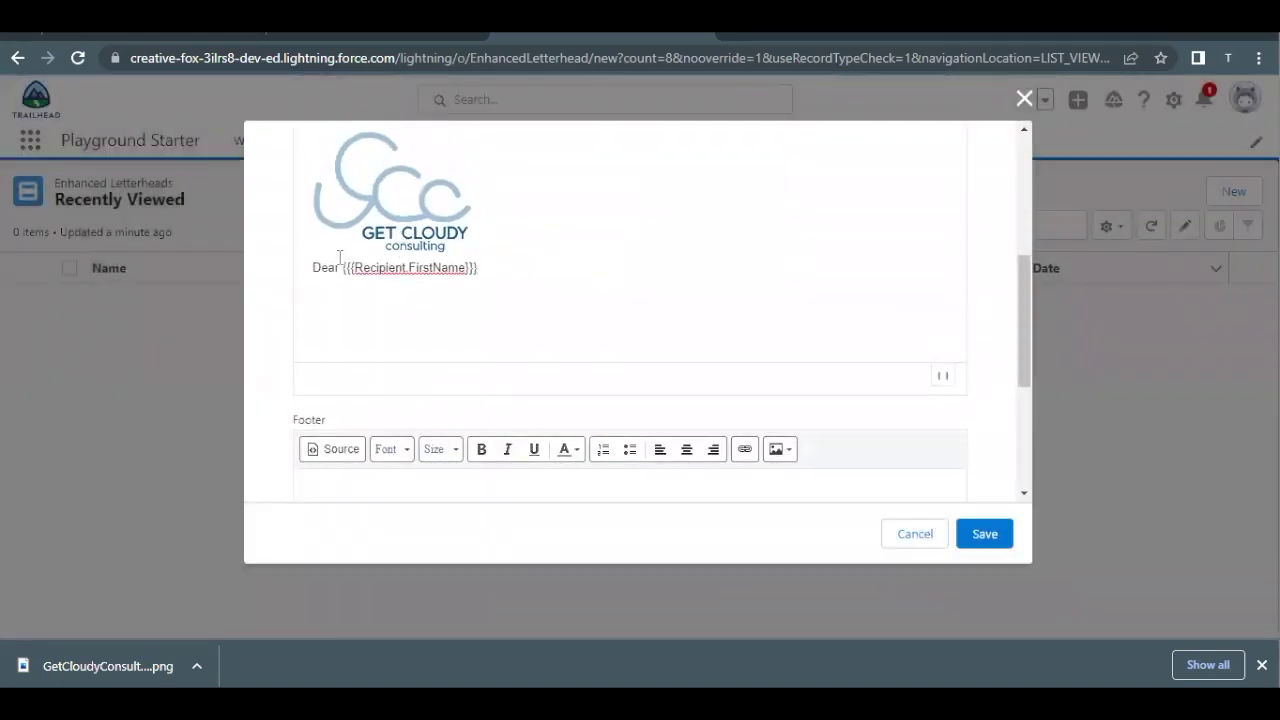
drag(343, 265, 489, 268)
click(421, 292)
drag(342, 267, 483, 264)
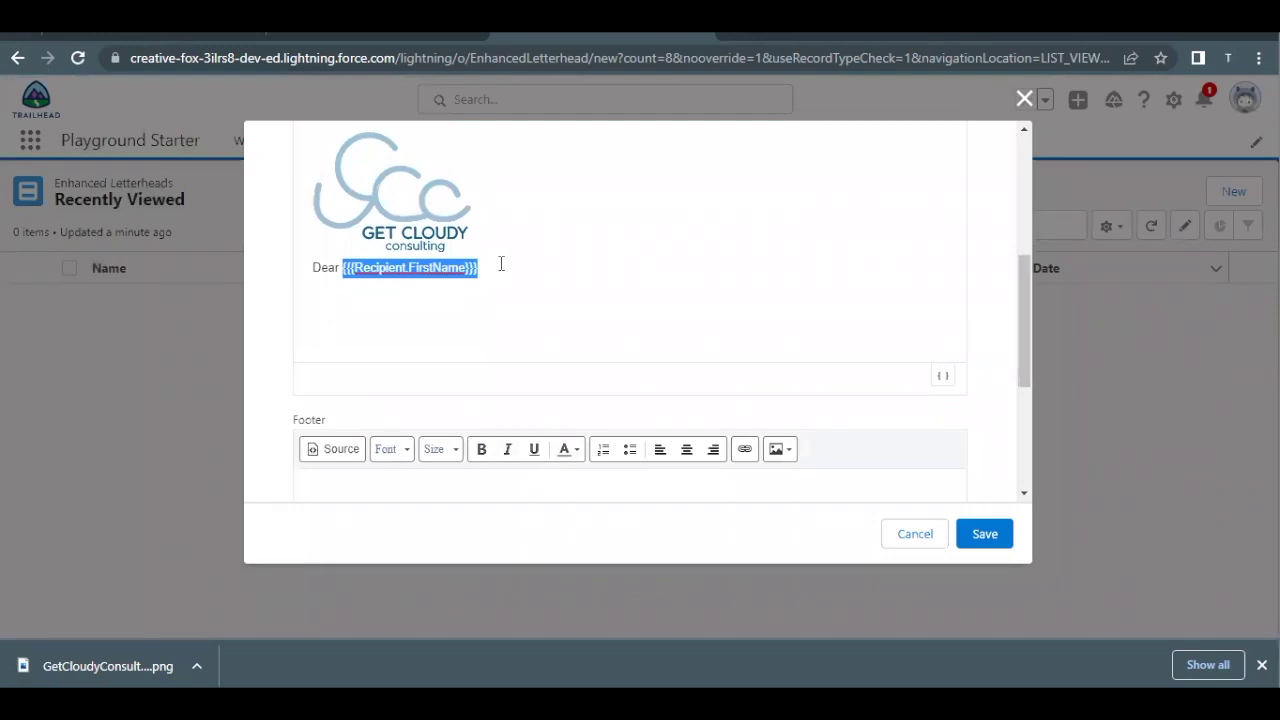
scroll(522, 244, up, 1)
click(522, 244)
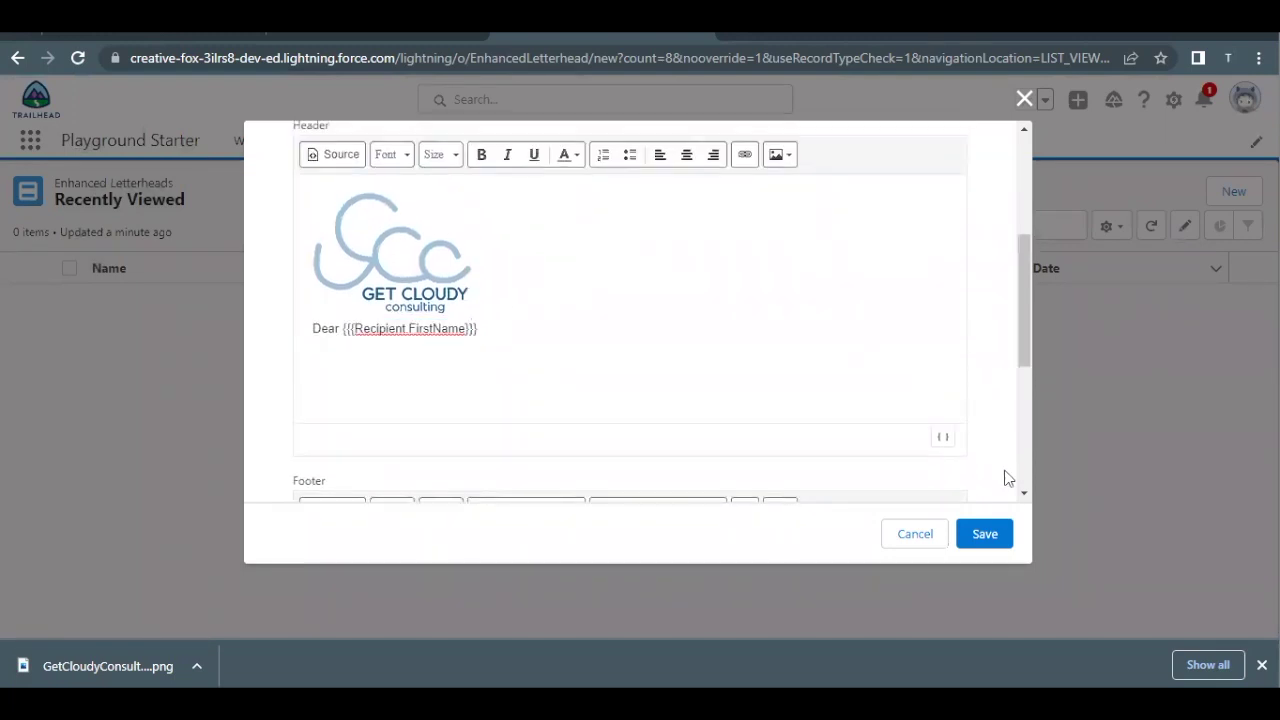
click(994, 533)
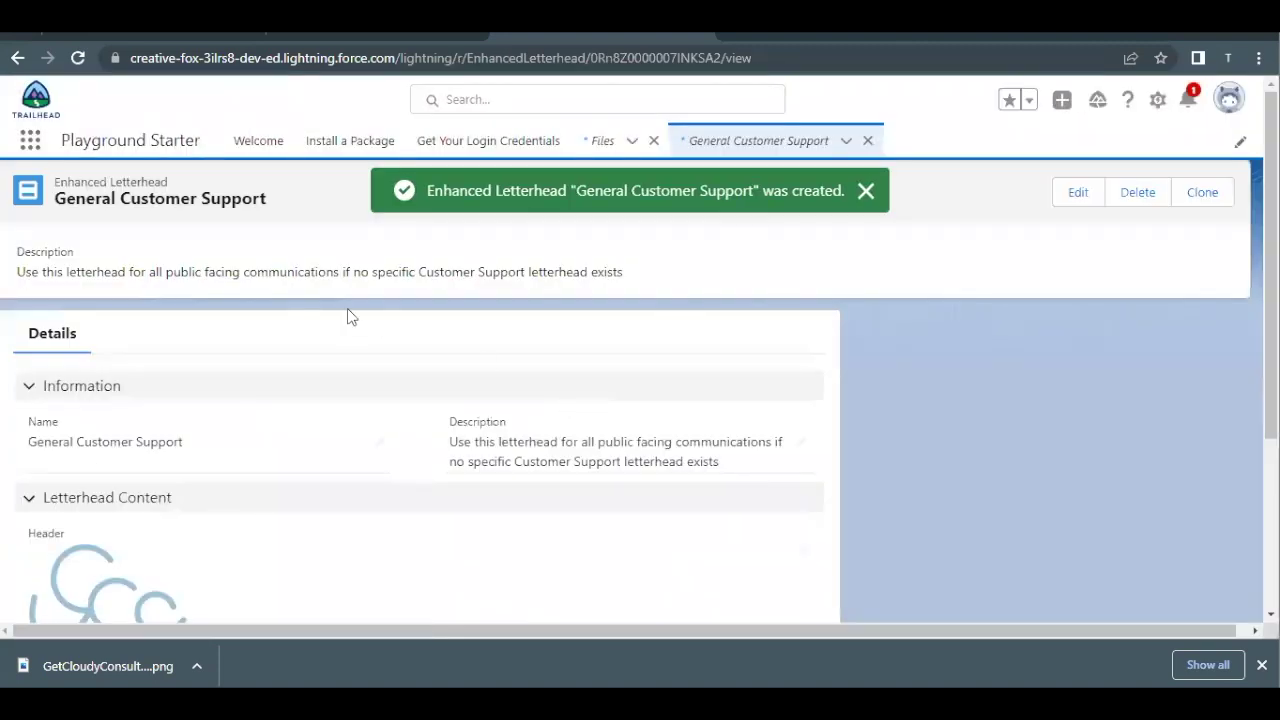
Search the App Launcher for "Email" and open Email Templates.
click(30, 140)
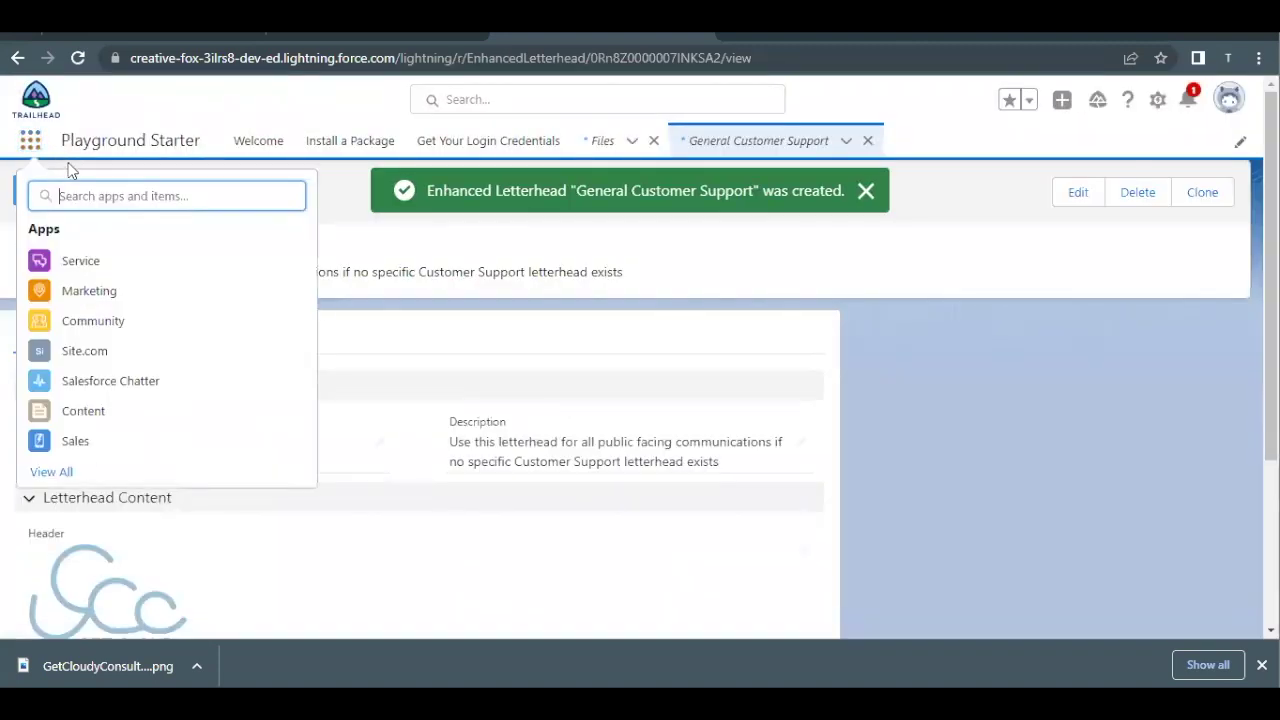
text(Email)
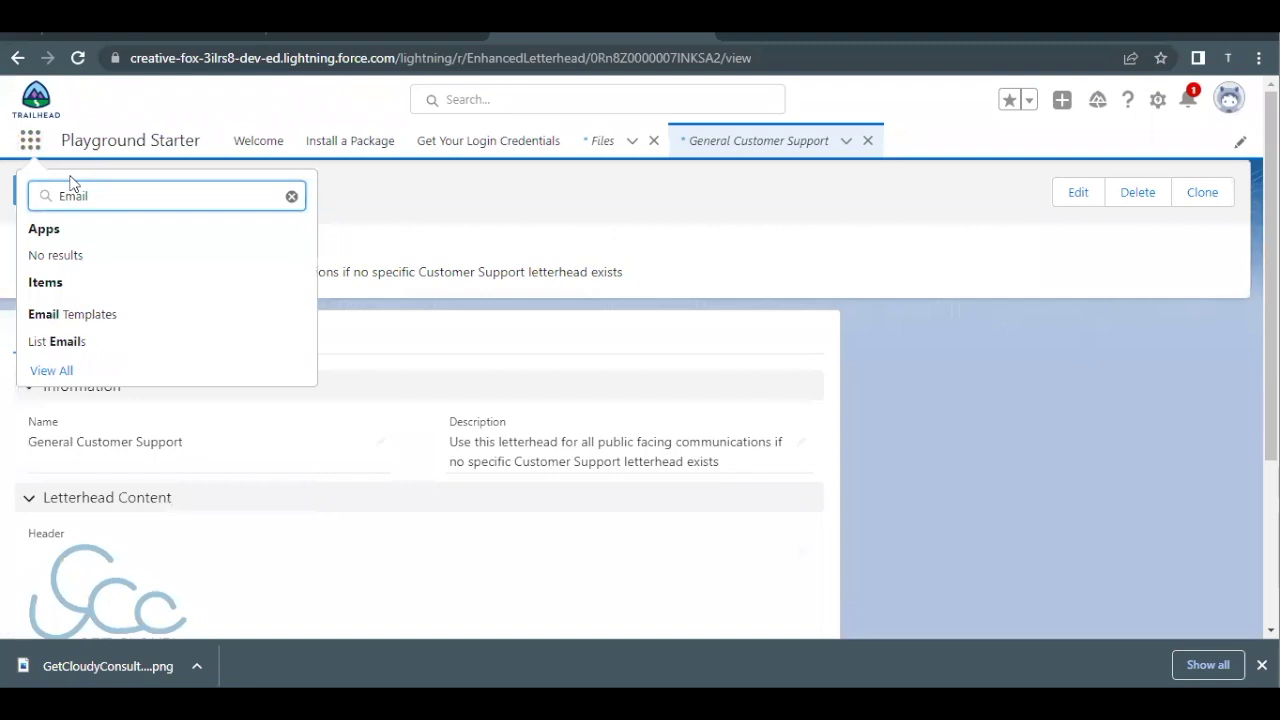
click(71, 316)
Review the Trailhead instructions for the letterhead header, from inserting the logo to adding the merge field and its punctuation.
click(162, 38)
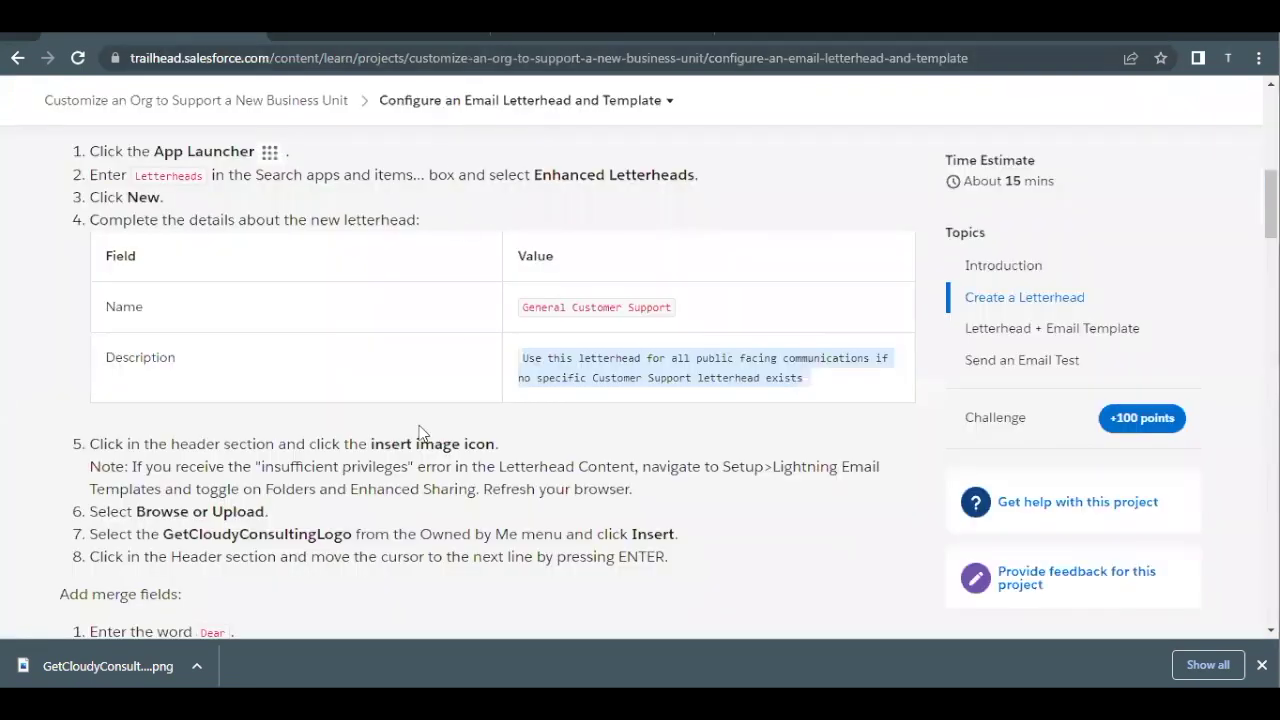
scroll(420, 432, down, 2)
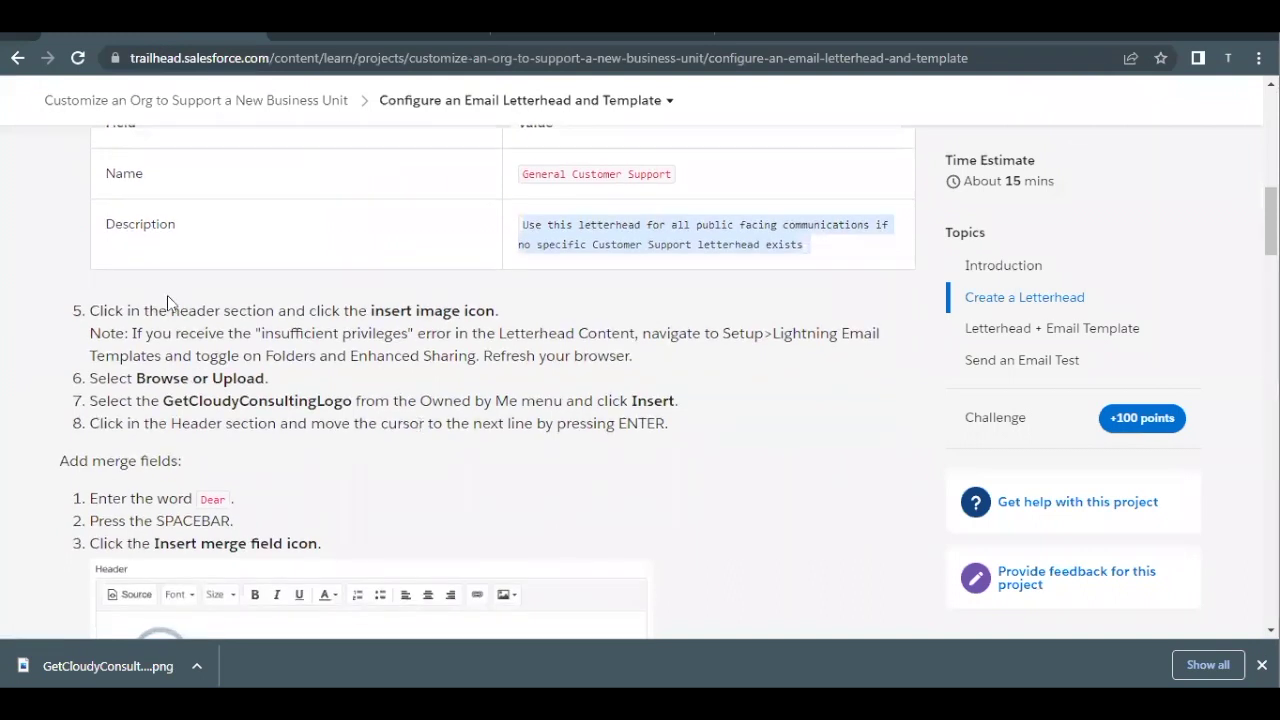
scroll(447, 207, up, 2)
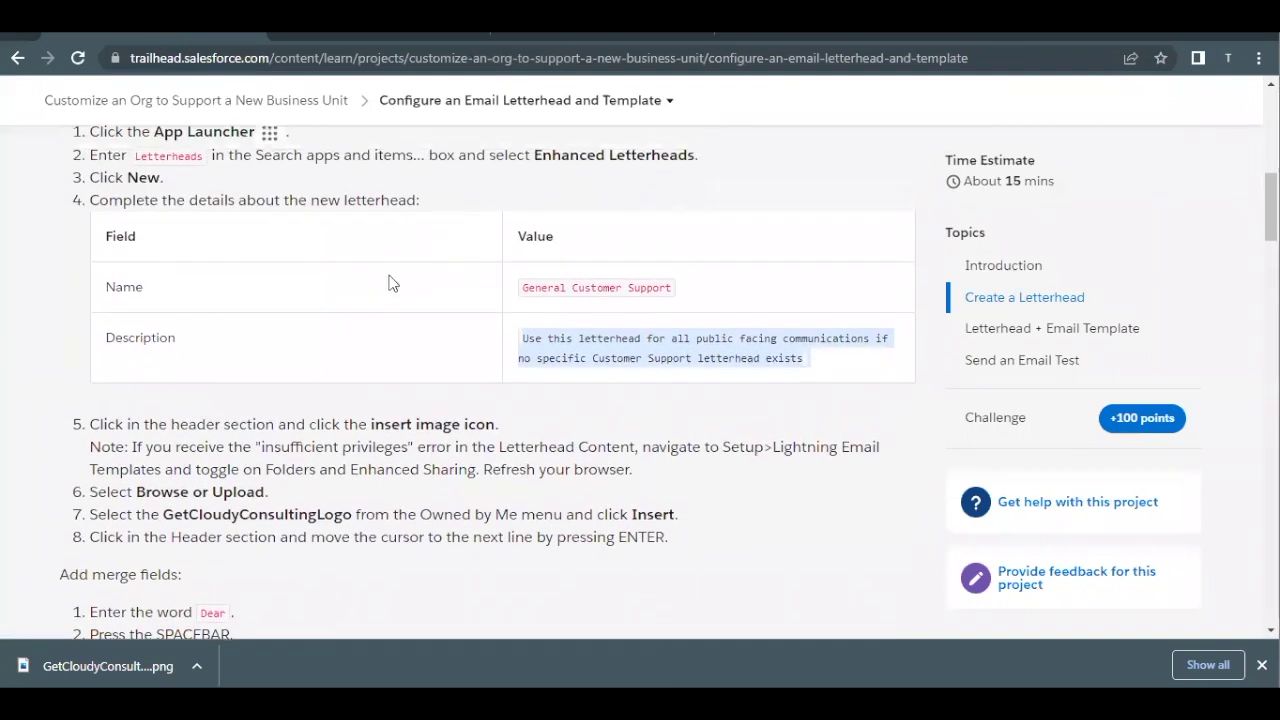
scroll(394, 469, down, 1)
drag(300, 470, 180, 452)
scroll(180, 452, down, 4)
click(220, 252)
scroll(409, 391, down, 2)
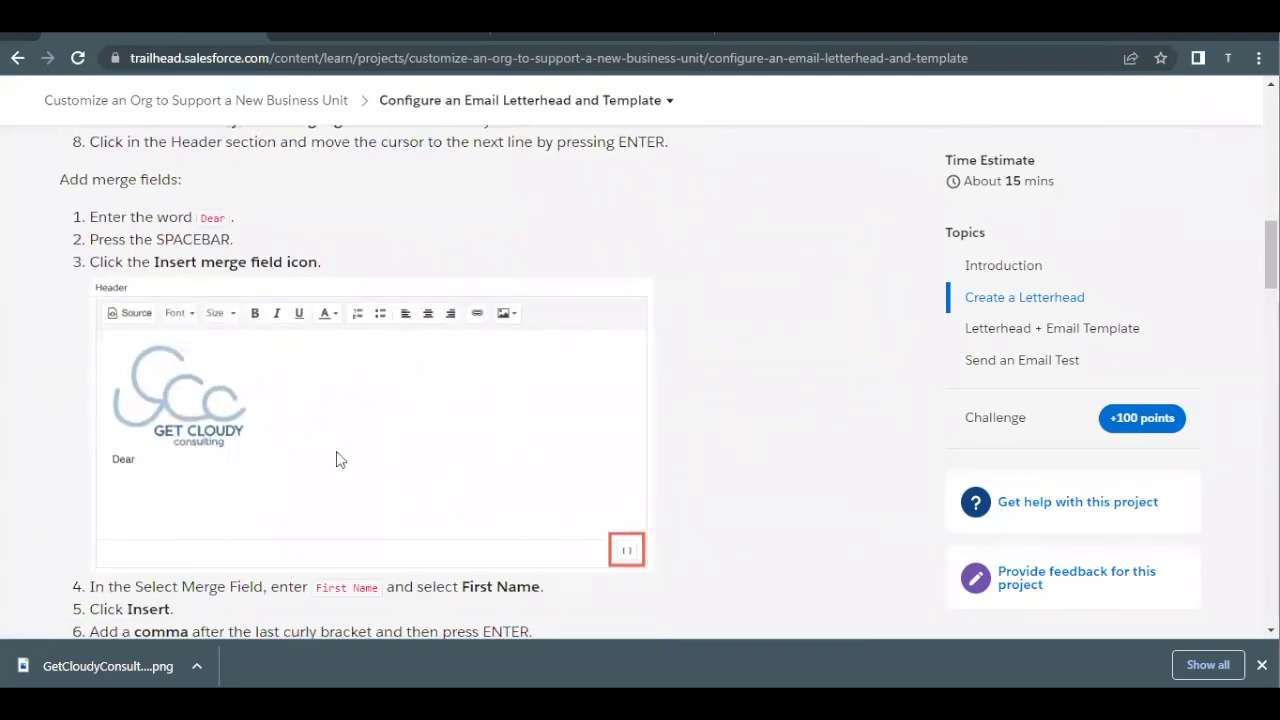
scroll(330, 455, down, 1)
scroll(326, 460, down, 3)
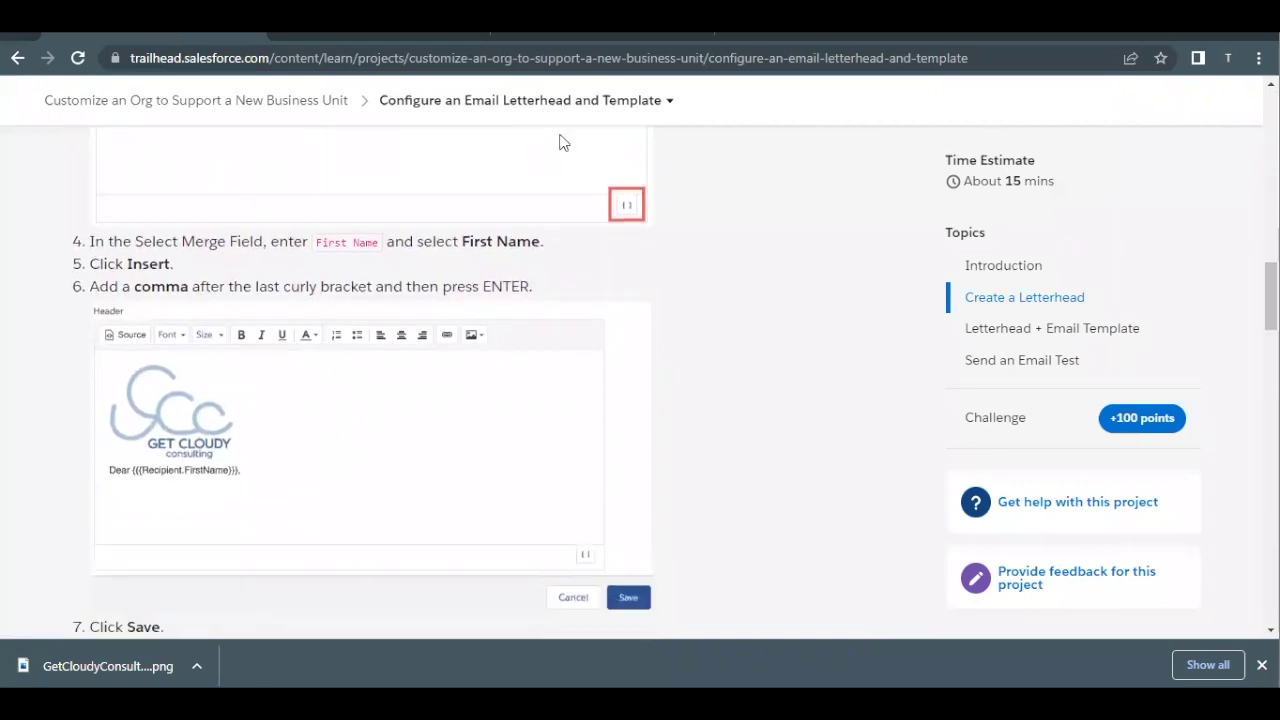
Edit the General Customer Support letterhead to add a comma after the header's recipient first-name merge field, and save it.
click(537, 30)
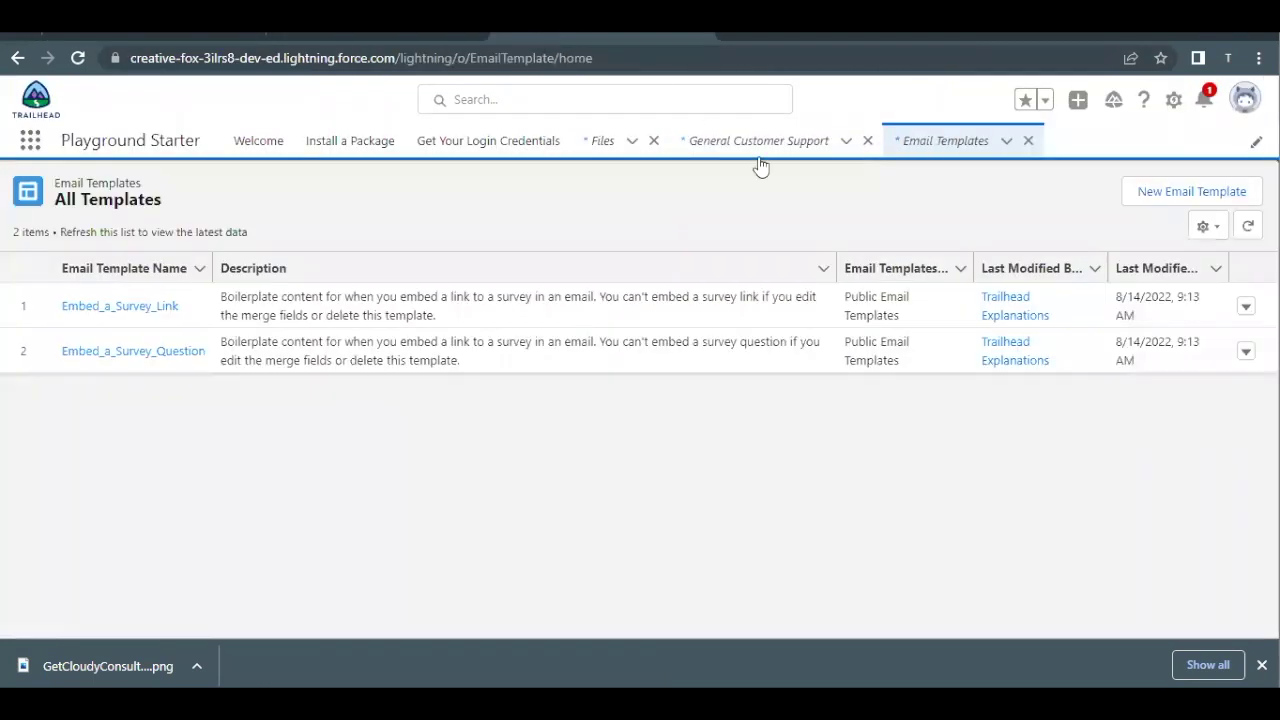
click(743, 150)
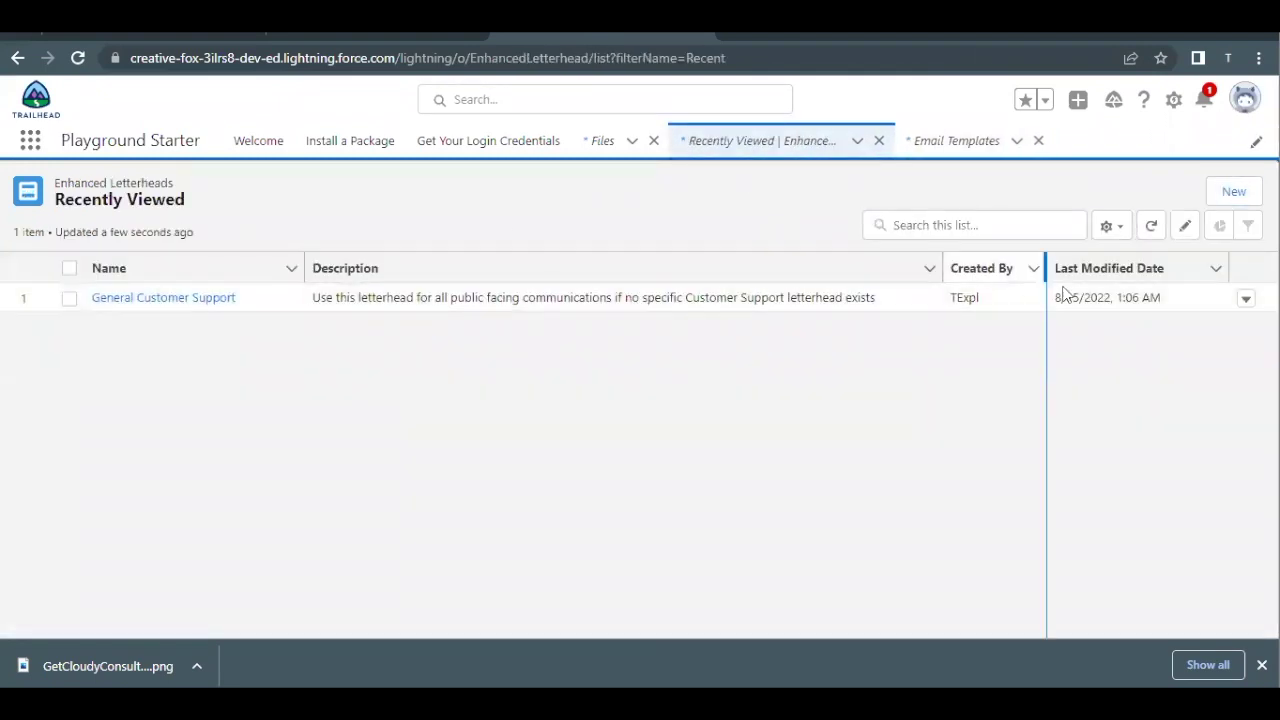
click(1246, 301)
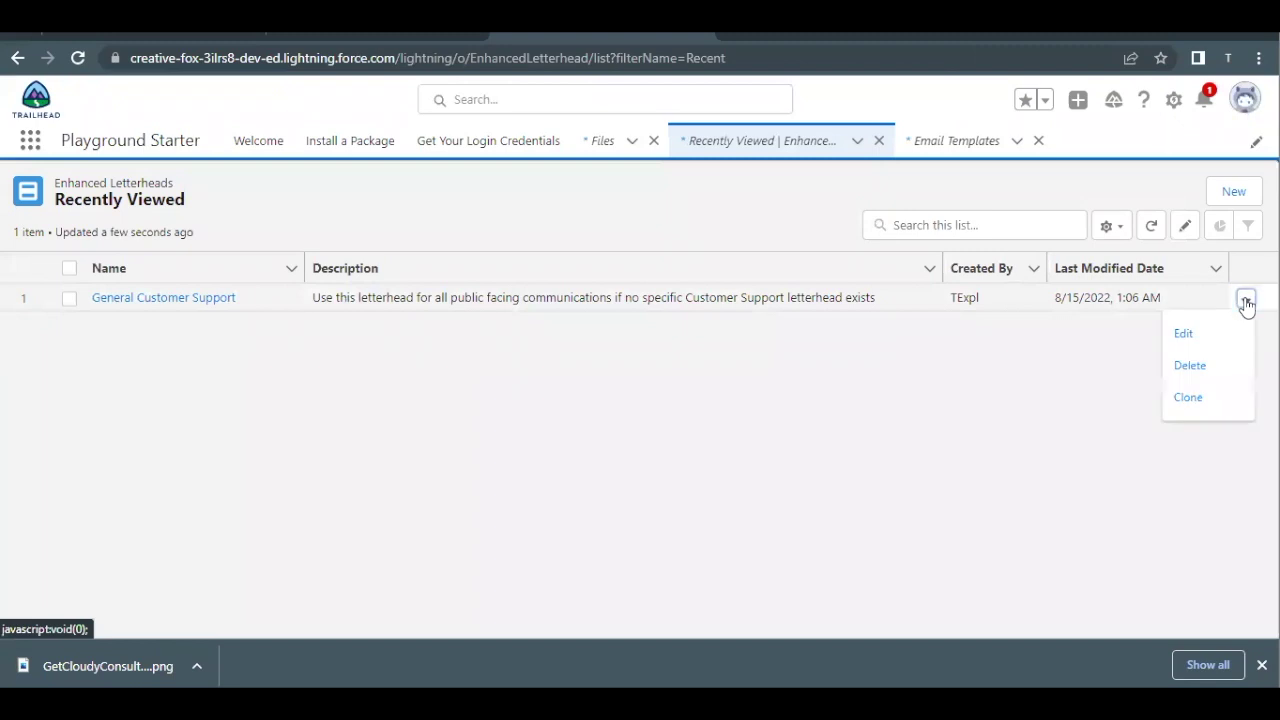
click(1181, 339)
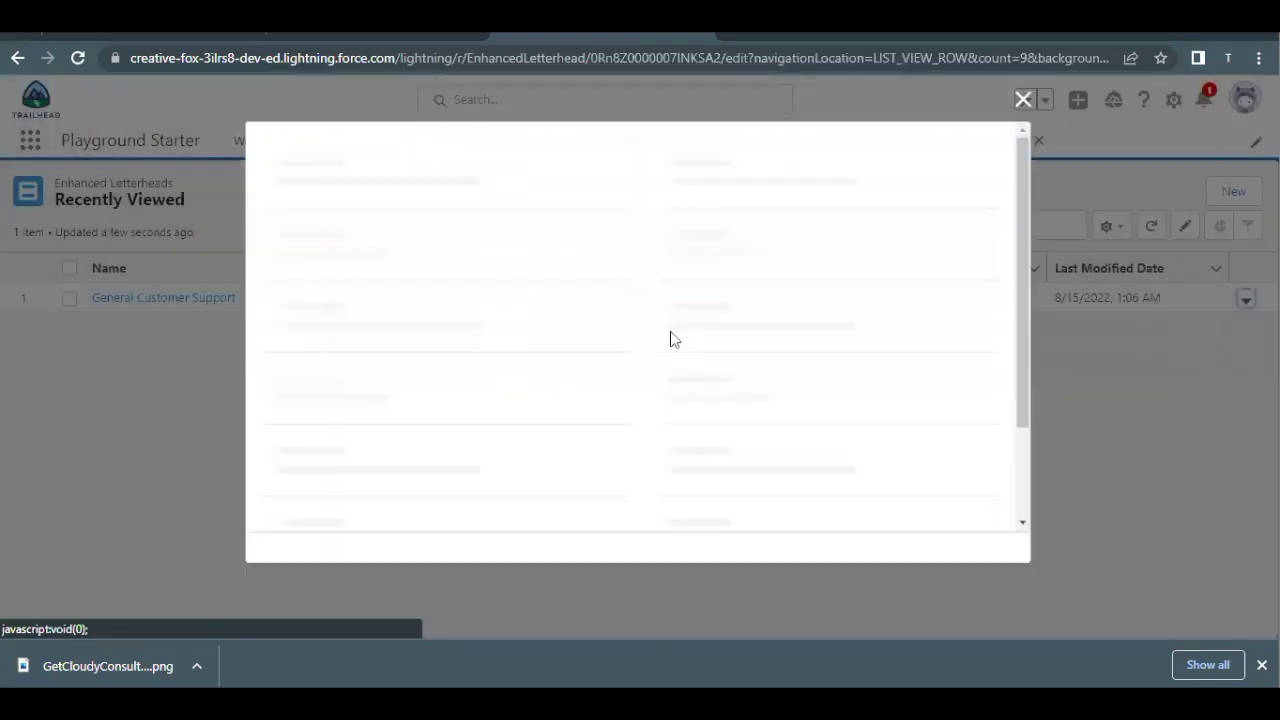
scroll(670, 343, down, 3)
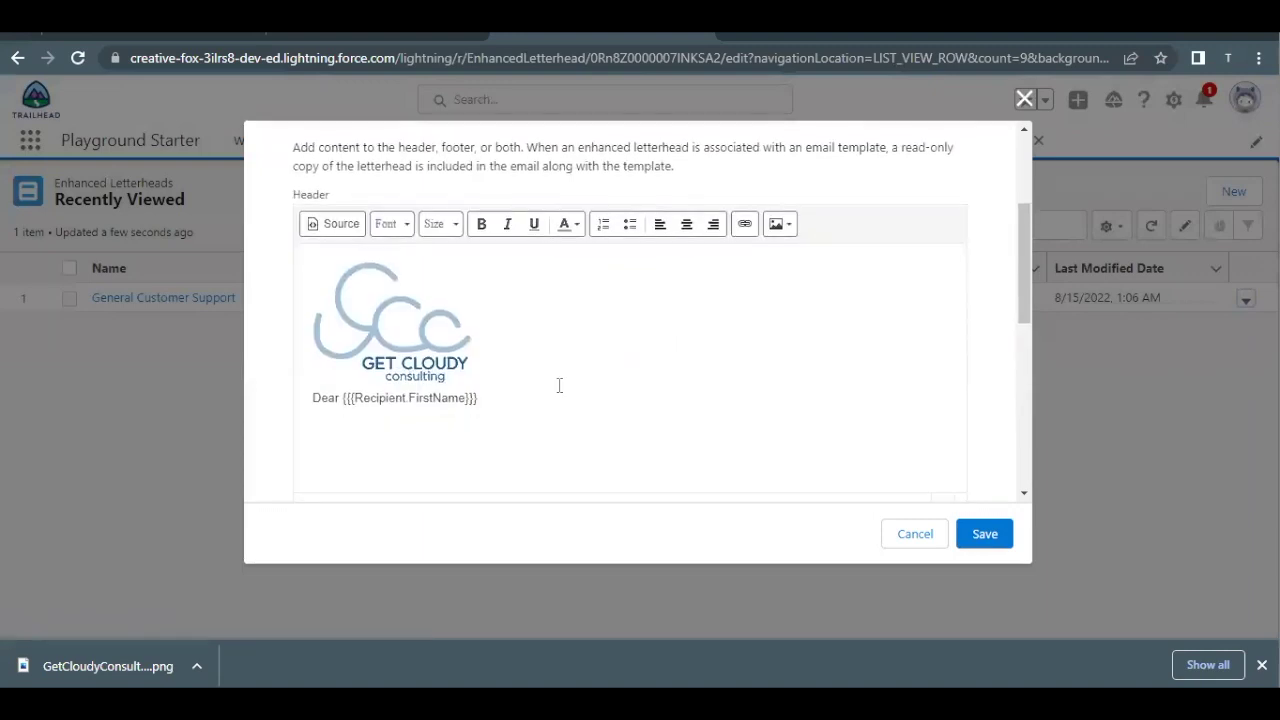
click(484, 399)
click(977, 533)
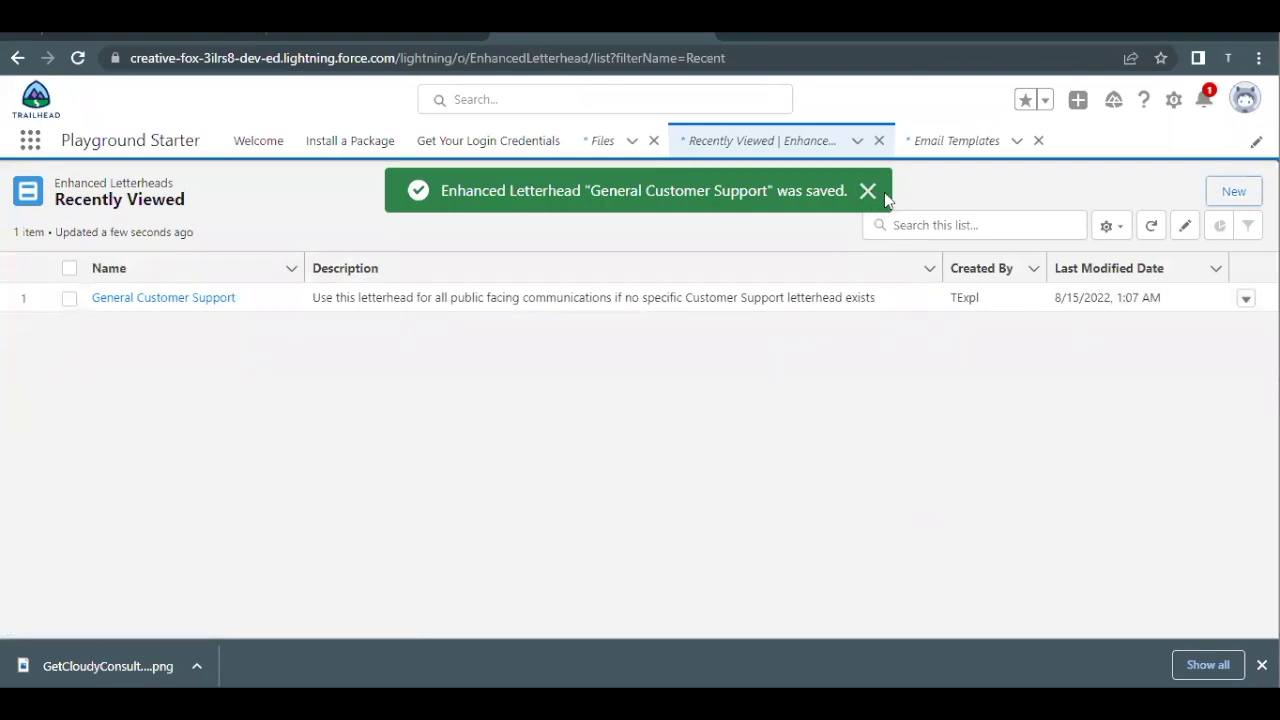
Start a new email template and name it "Public Facing General", copying the name from the Trailhead instructions.
click(943, 149)
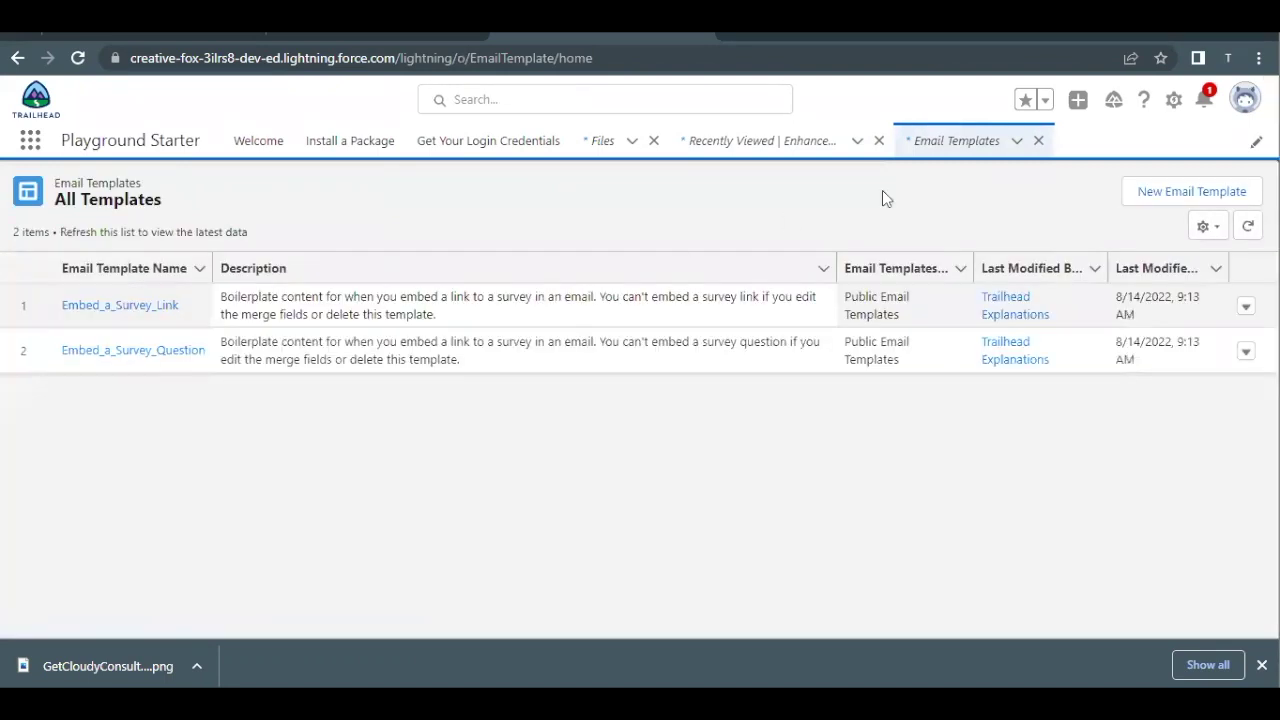
click(1189, 191)
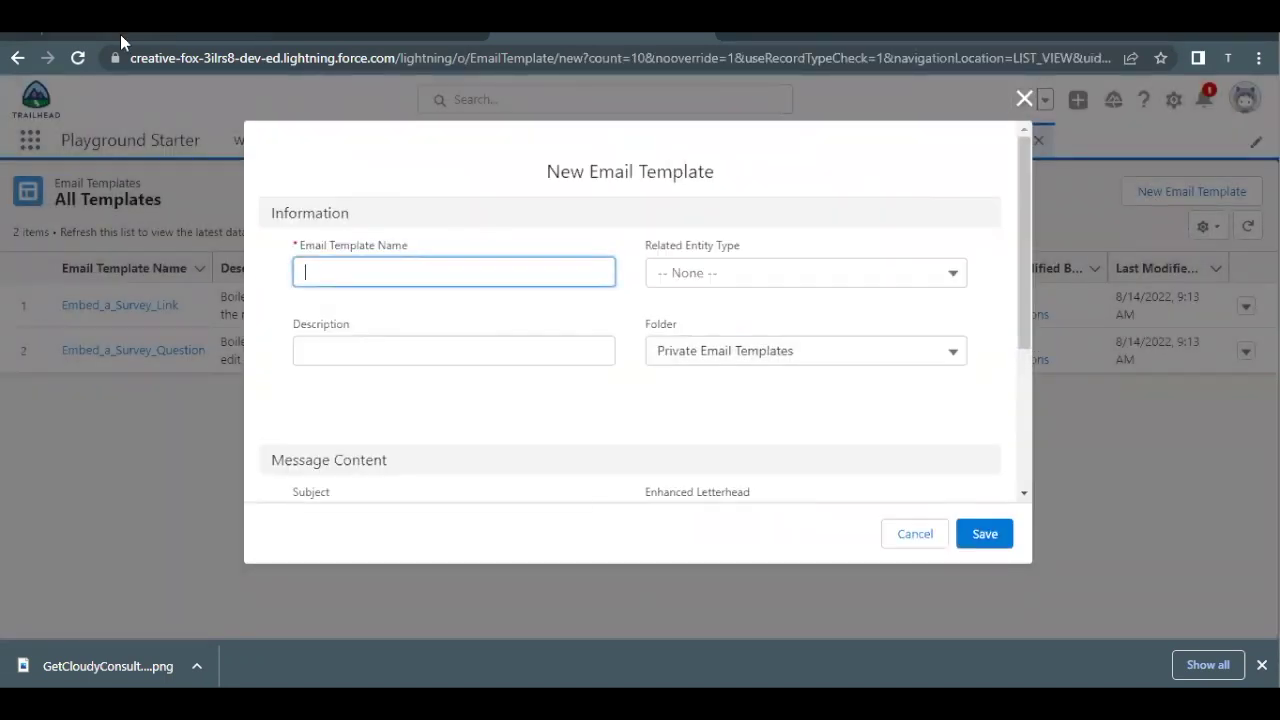
click(120, 34)
scroll(325, 428, down, 5)
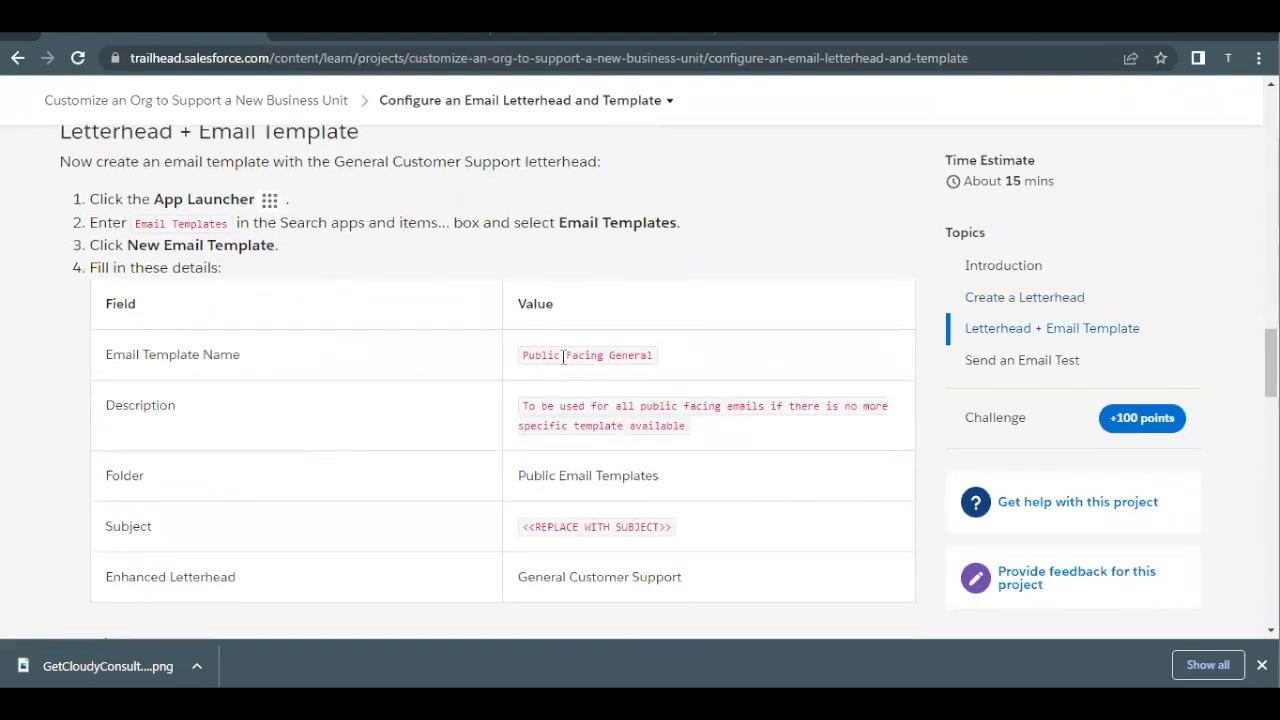
triple_click(563, 357)
key(ctrl+c)
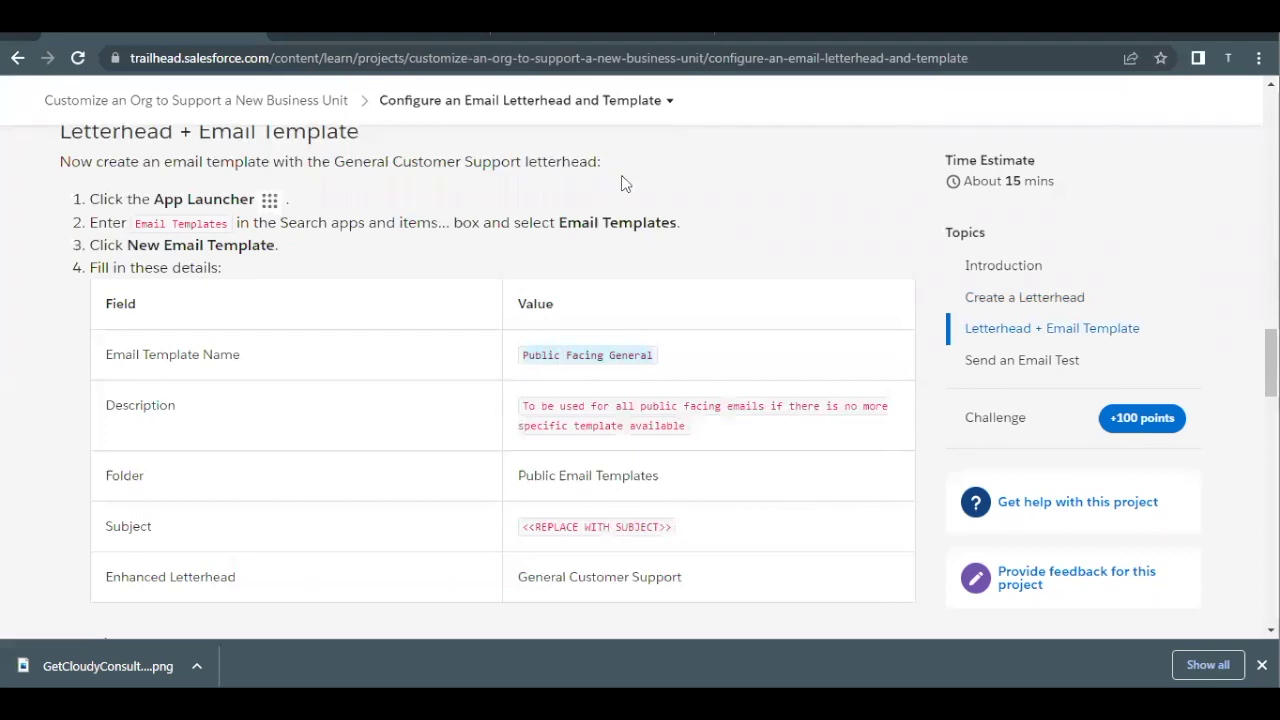
click(600, 36)
key(ctrl+v)
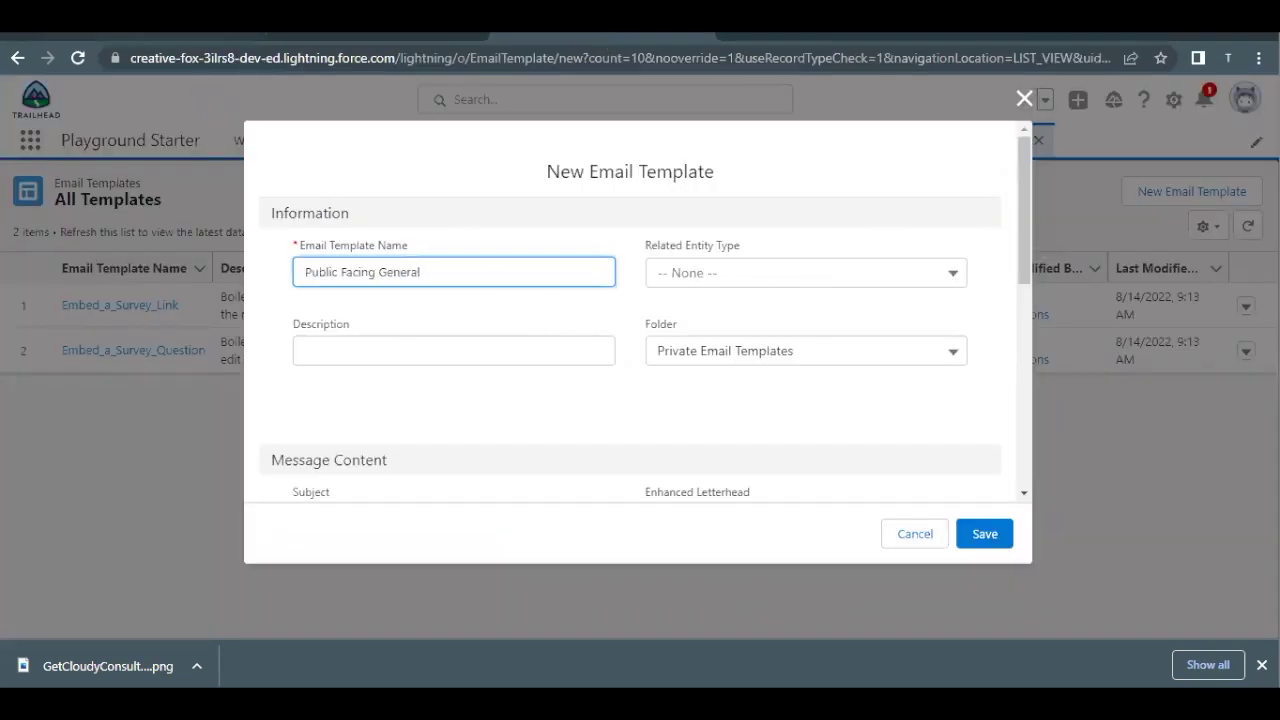
Copy the Trailhead description "To be used for all public facing emails if there is no more specific template available" into the template and set its folder to Public Email Templates.
click(229, 36)
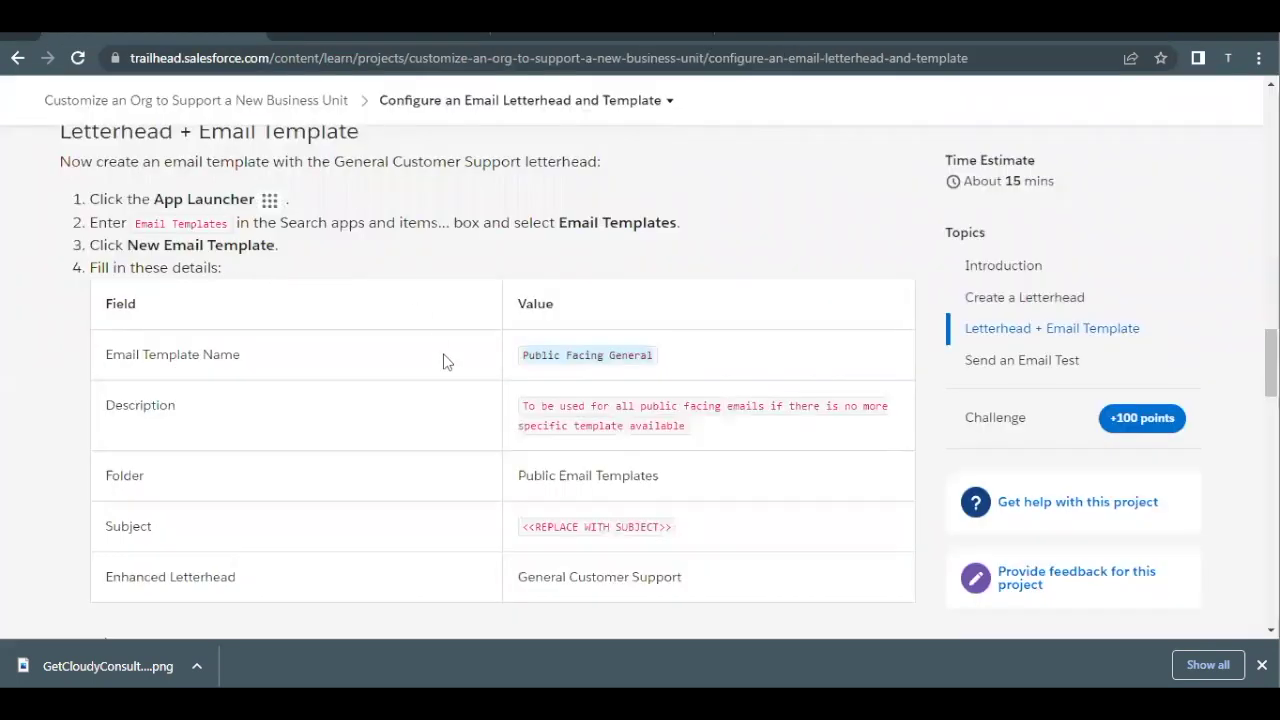
triple_click(535, 415)
key(ctrl+c)
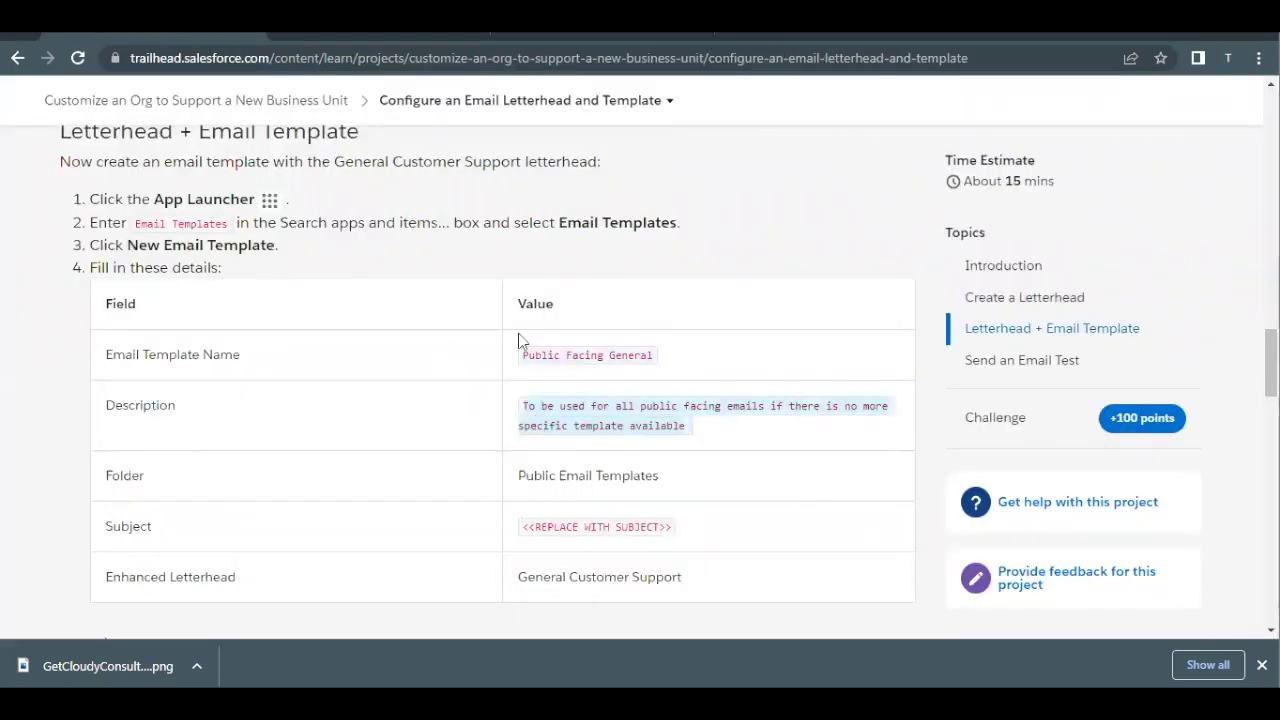
click(537, 42)
click(437, 351)
key(ctrl+v)
click(730, 347)
click(735, 423)
Copy the subject "<<REPLACE WITH SUBJECT>>" from the Trailhead instructions into the email template's subject.
scroll(734, 423, down, 2)
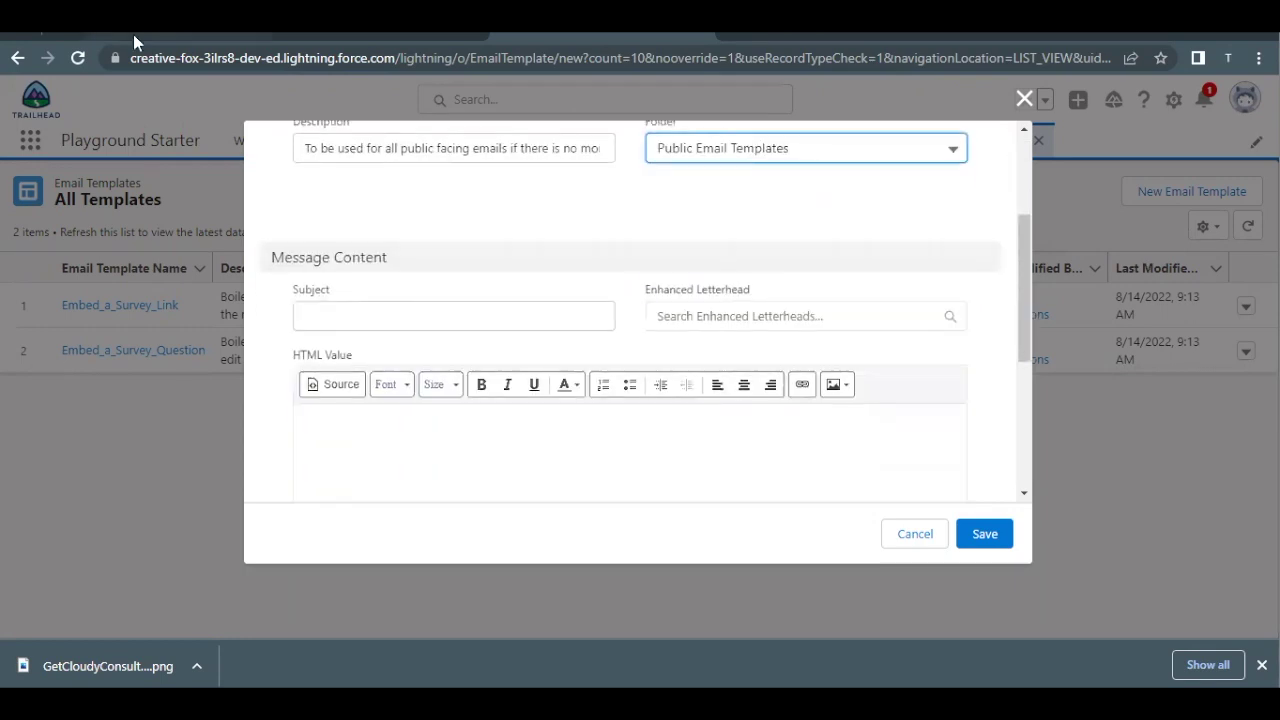
click(133, 34)
scroll(458, 393, down, 1)
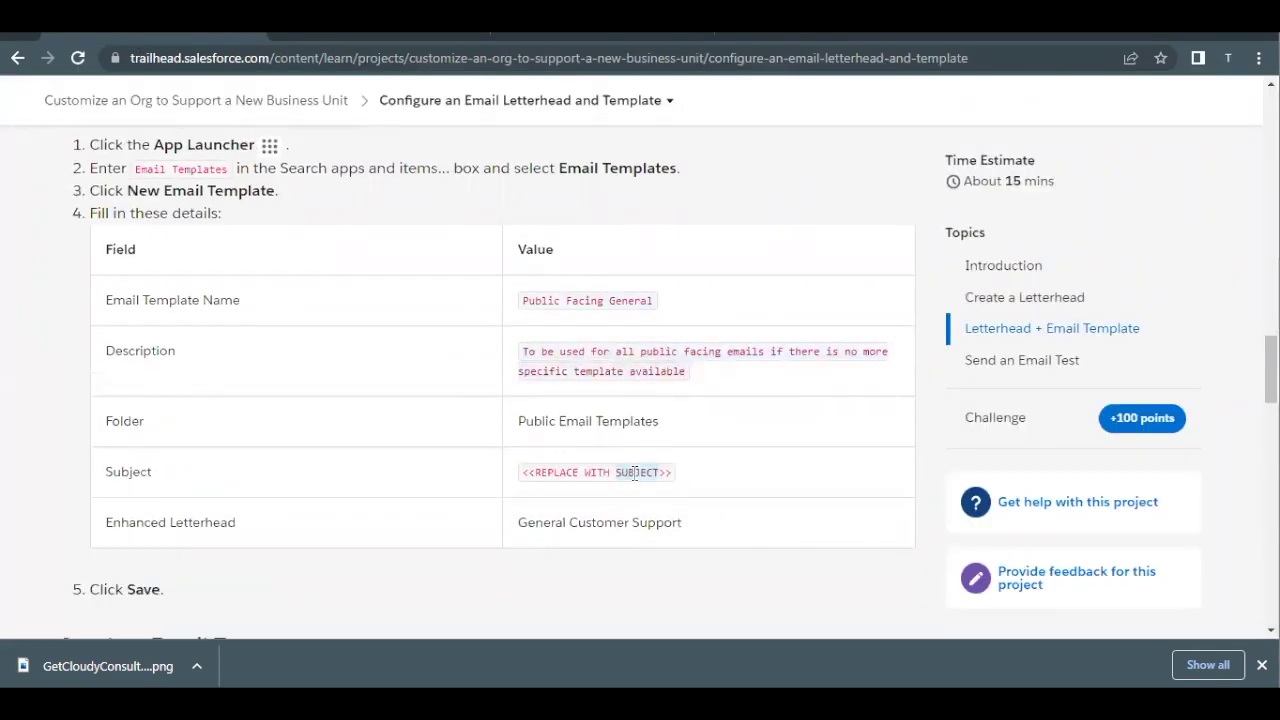
triple_click(634, 473)
key(ctrl+c)
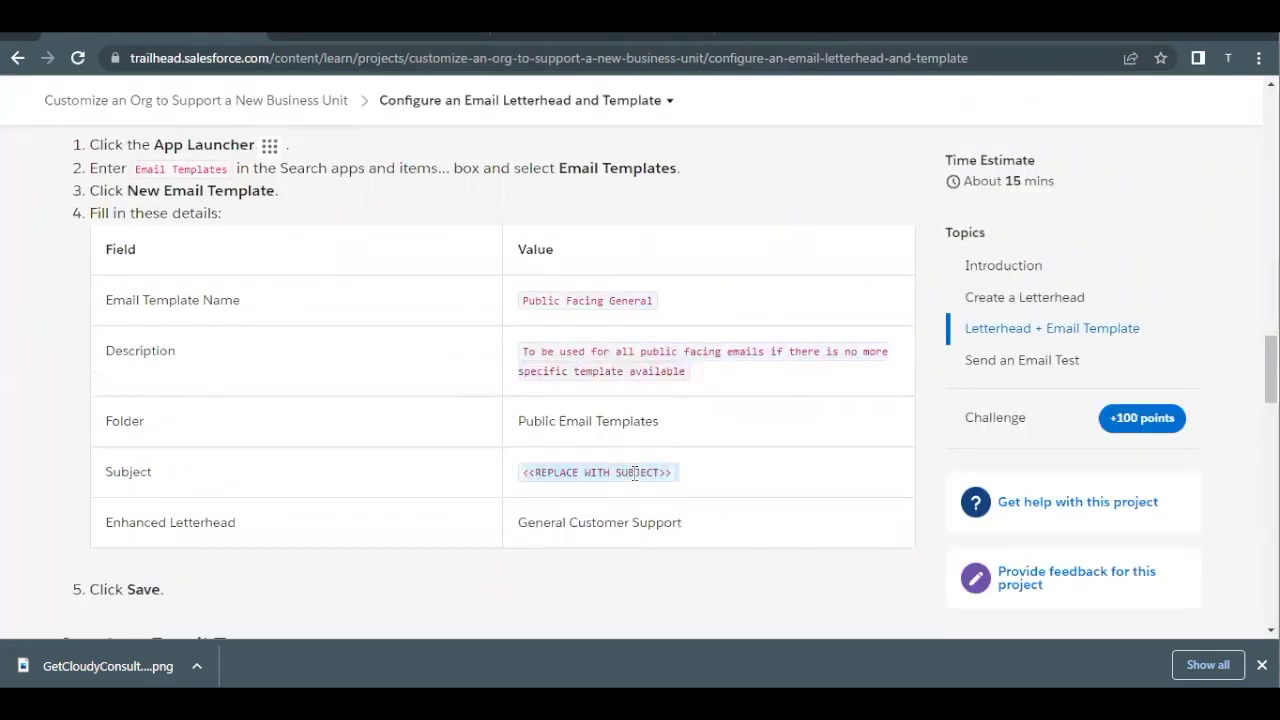
click(572, 38)
click(454, 316)
key(ctrl+v)
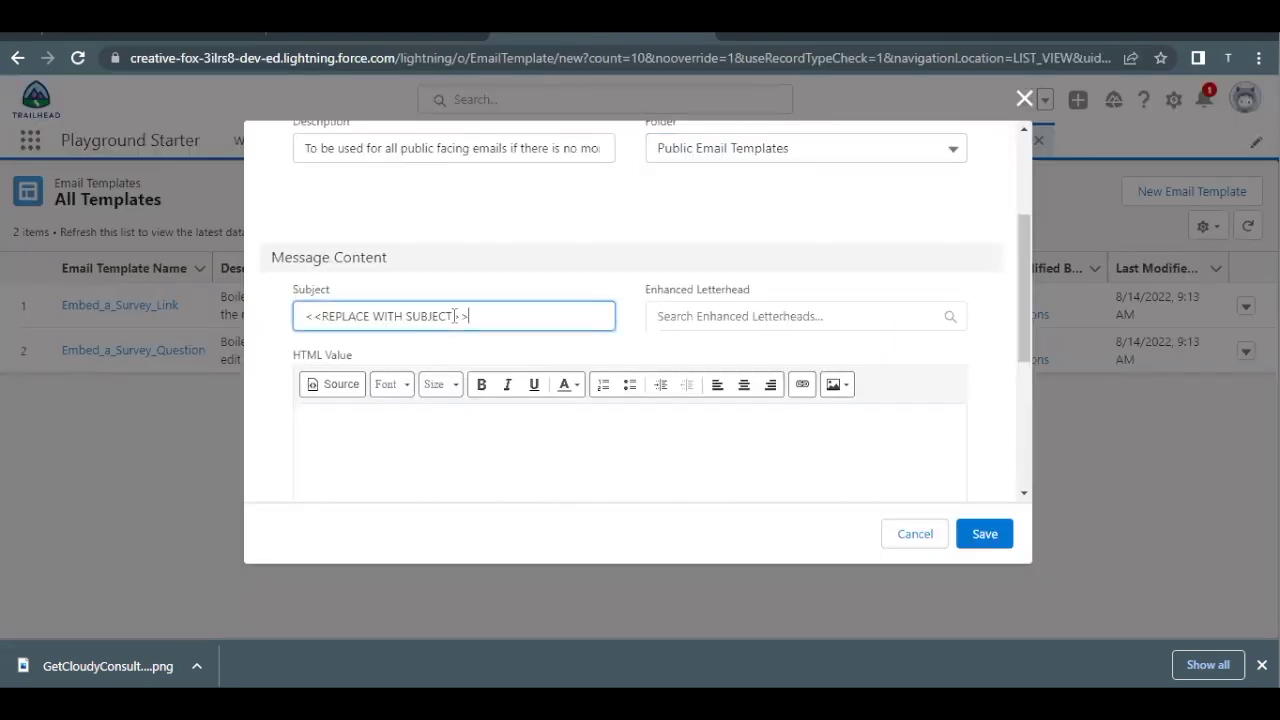
Assign the General Customer Support enhanced letterhead to the template, check the filled-in details and save it.
drag(775, 285, 597, 290)
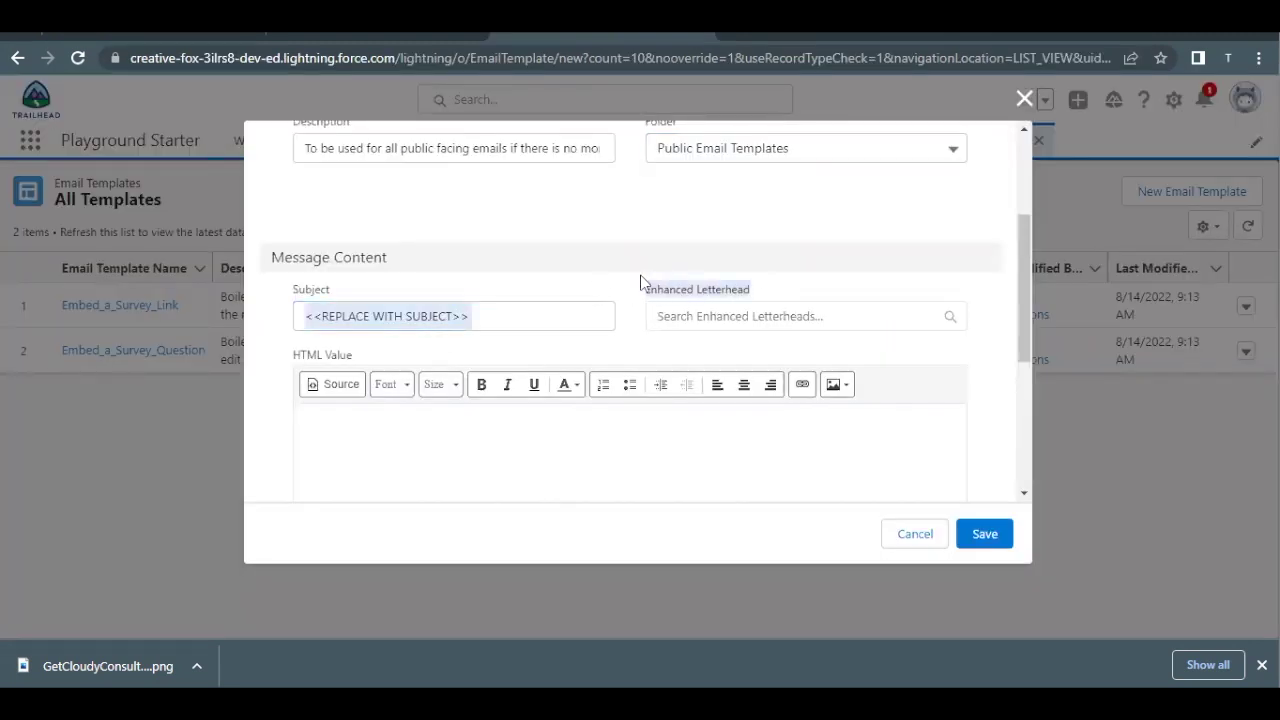
click(645, 283)
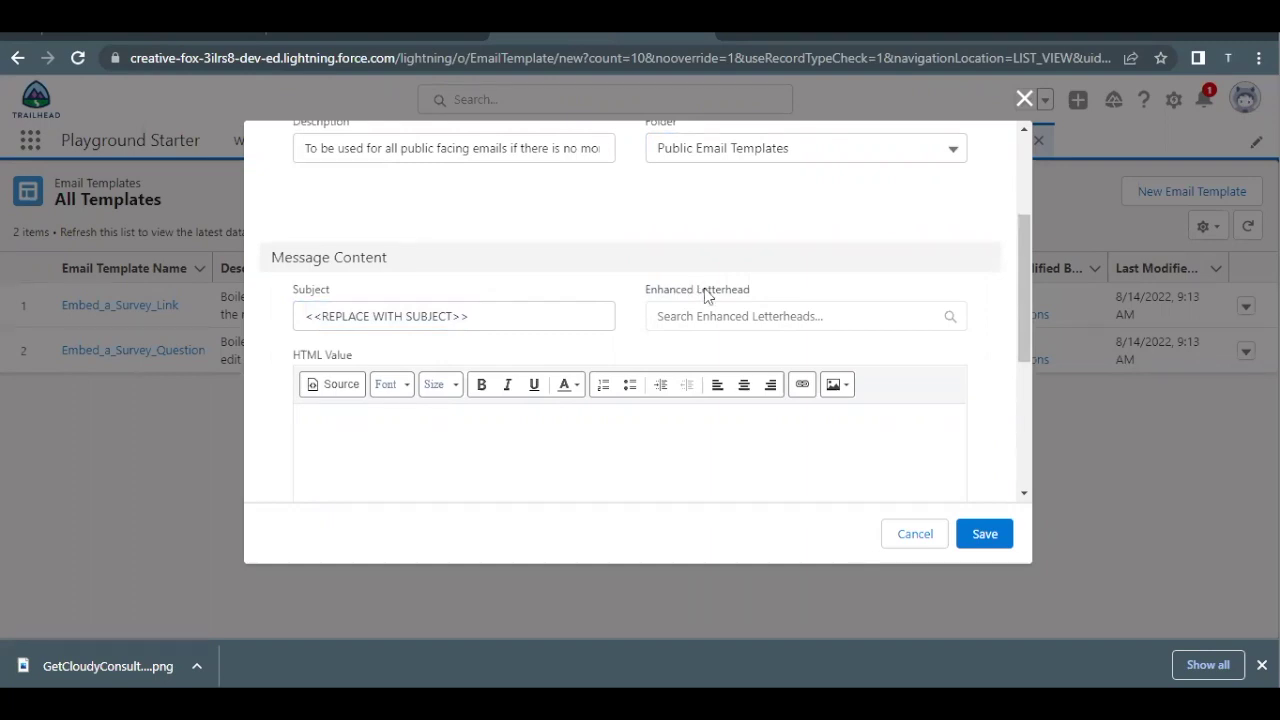
click(706, 313)
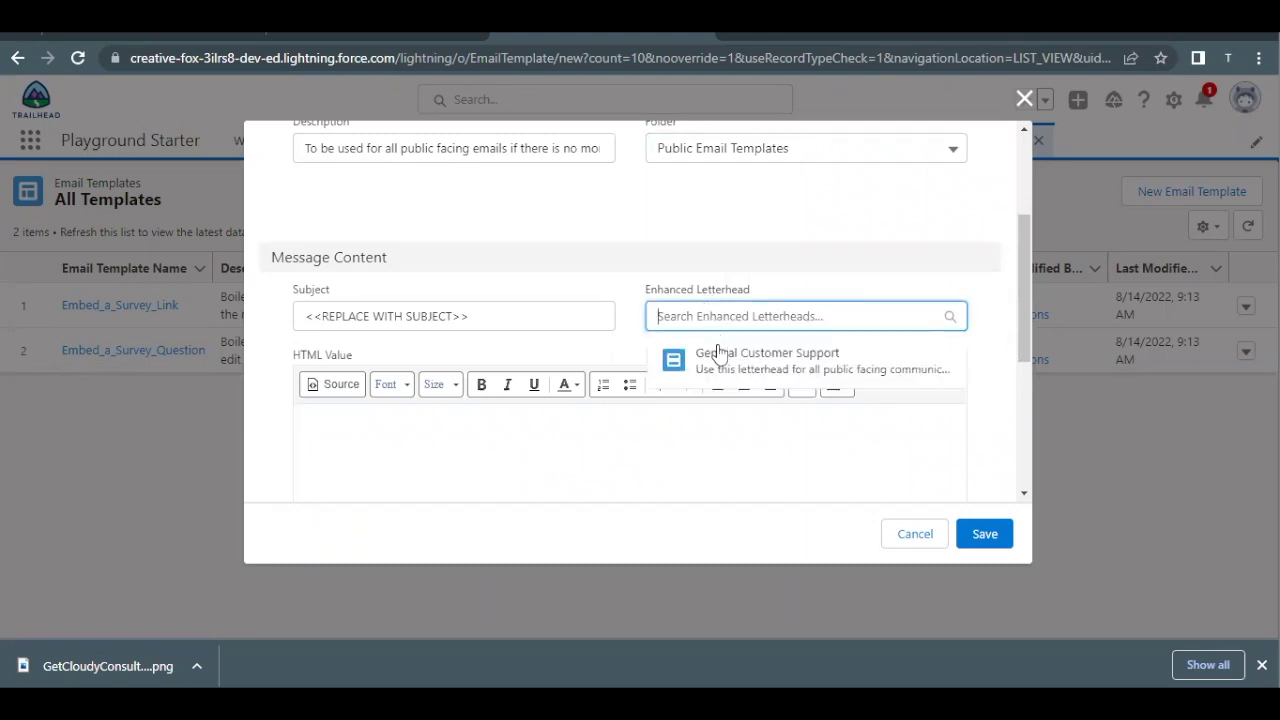
click(776, 358)
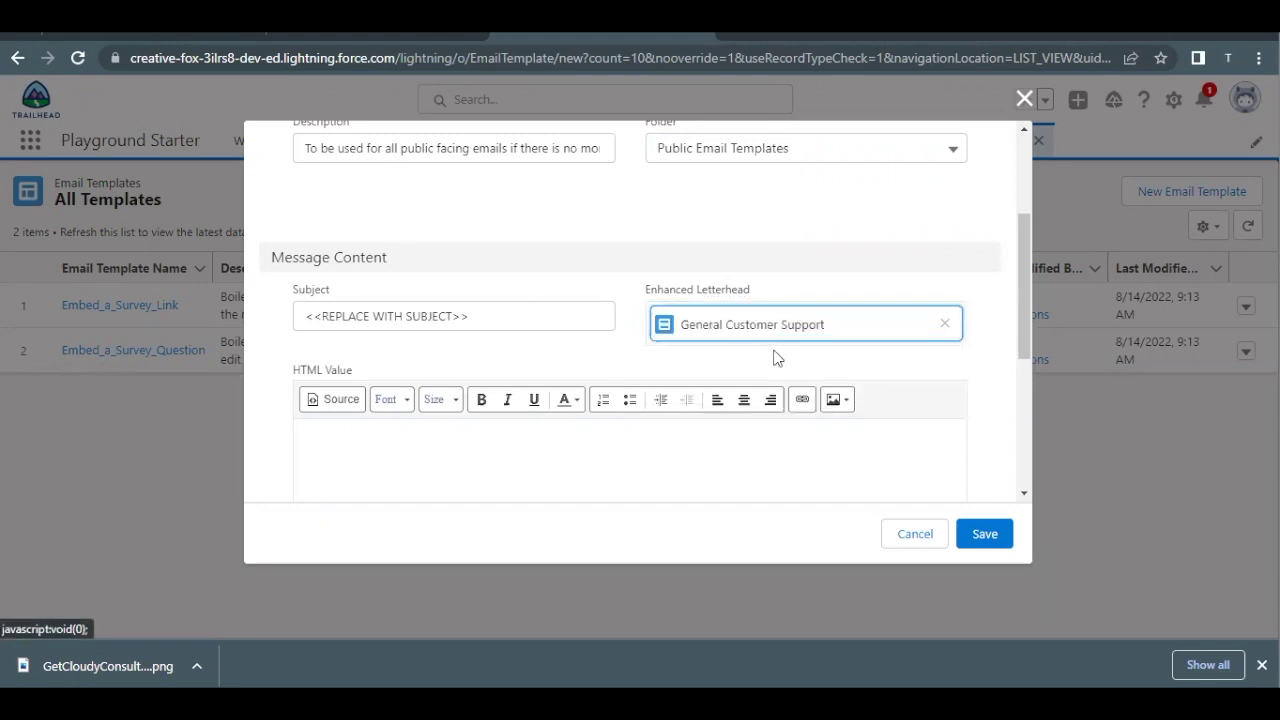
scroll(858, 390, up, 2)
scroll(858, 390, down, 1)
scroll(858, 390, up, 1)
scroll(858, 390, up, 1)
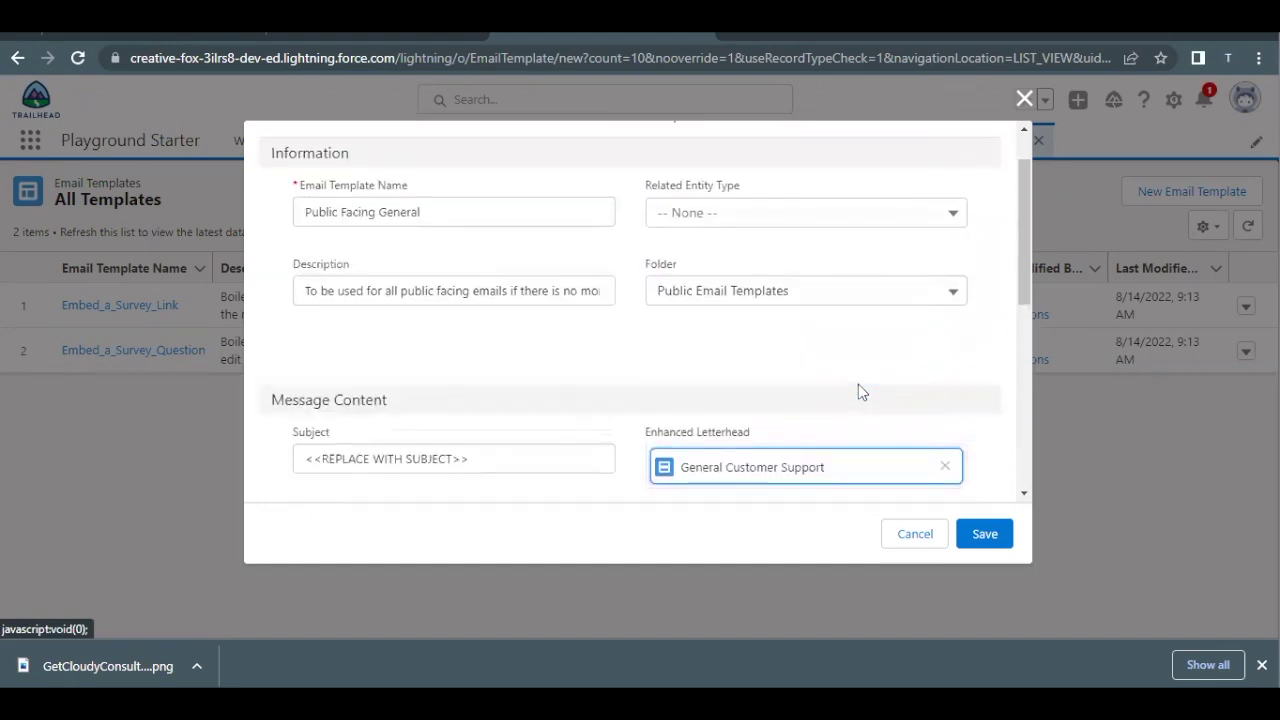
scroll(858, 390, up, 1)
scroll(858, 390, down, 3)
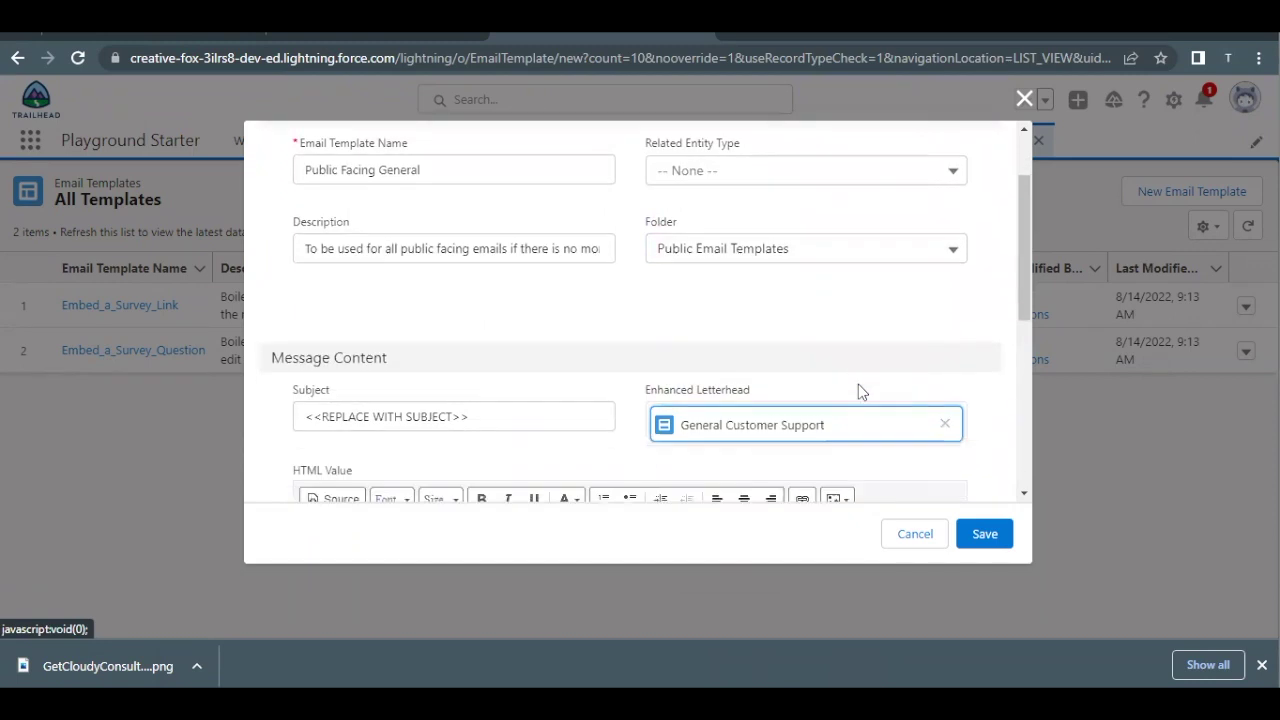
click(988, 540)
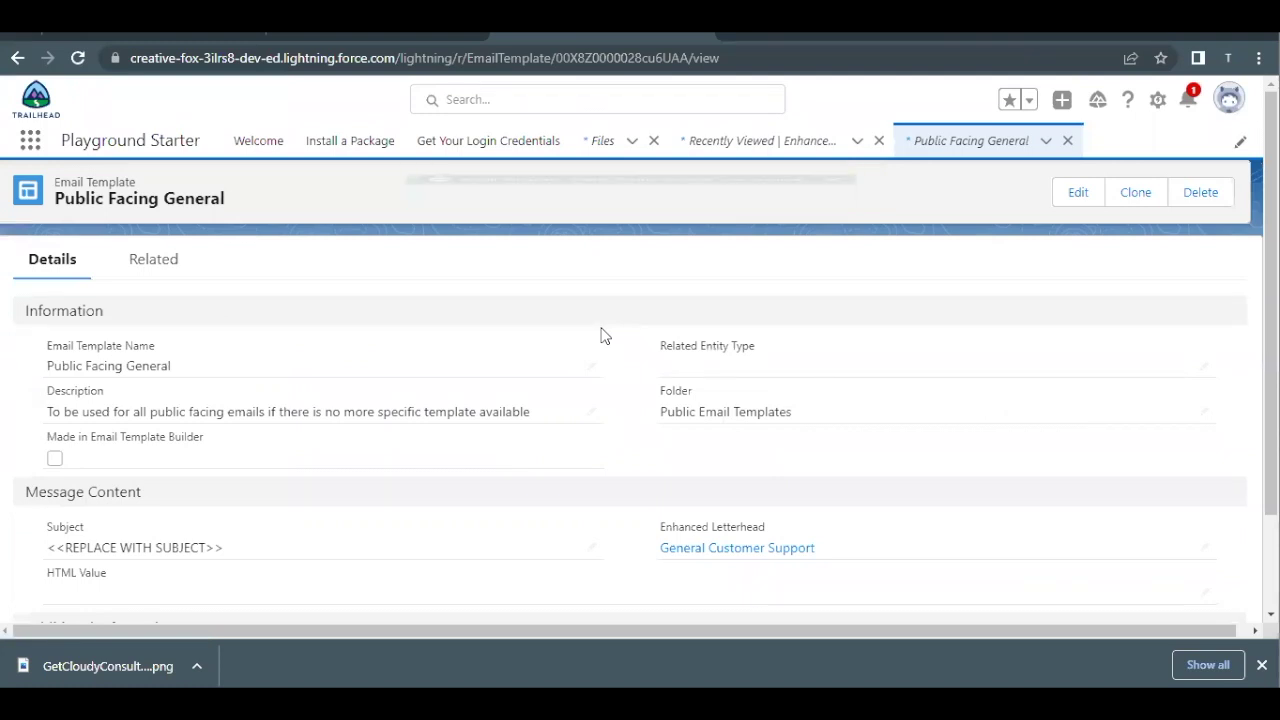
Review the Trailhead template details and the Send an Email Test instructions about the contact to use.
click(133, 42)
scroll(447, 440, down, 1)
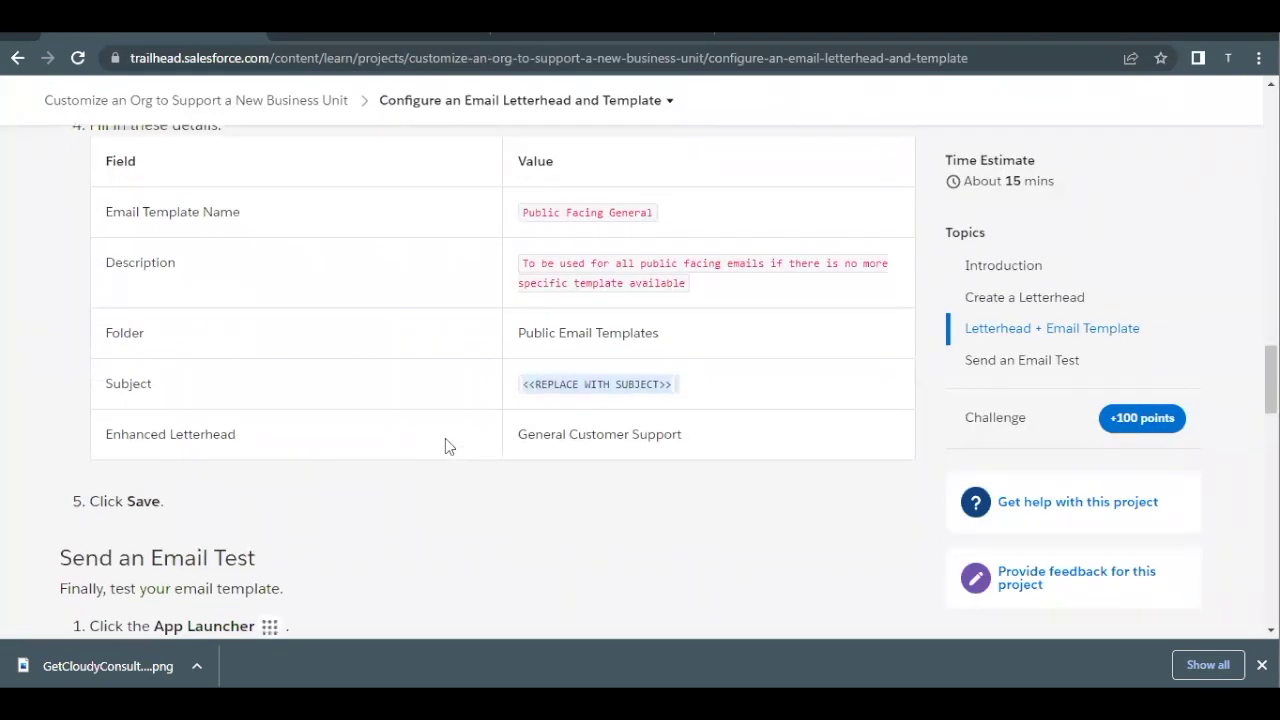
drag(569, 434, 423, 343)
click(500, 517)
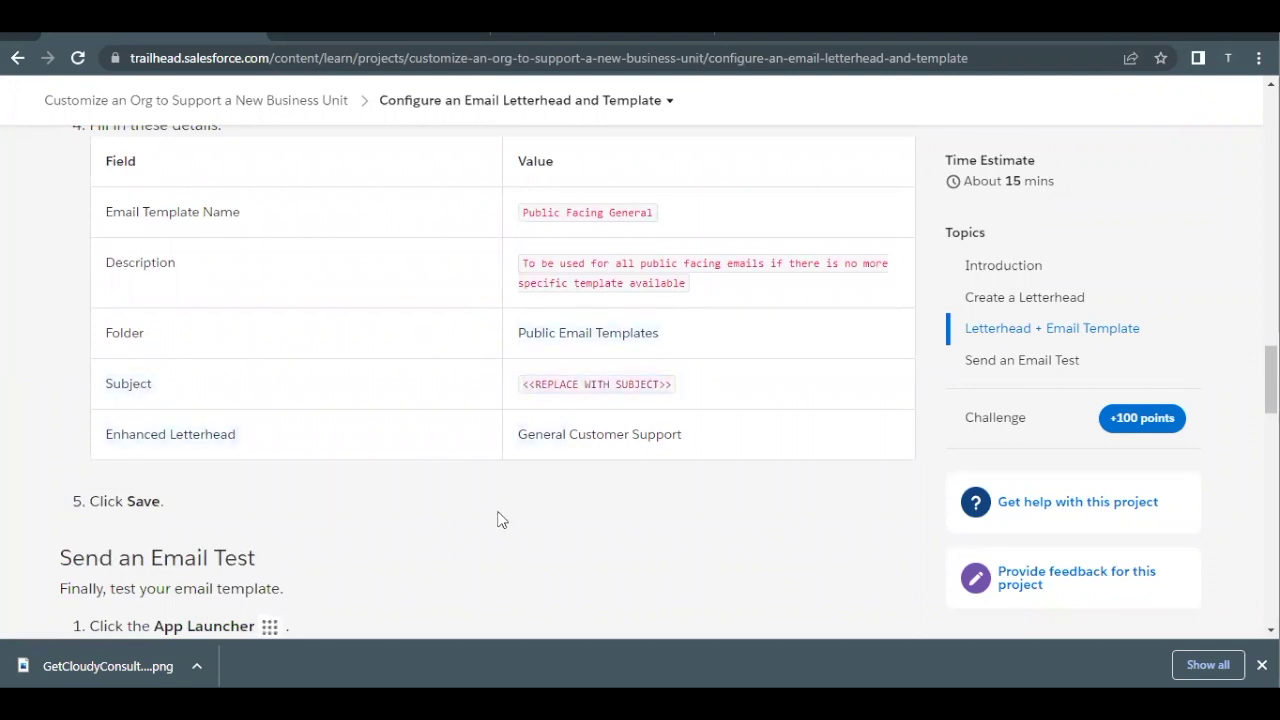
scroll(500, 517, down, 1)
scroll(501, 523, down, 1)
drag(158, 393, 286, 395)
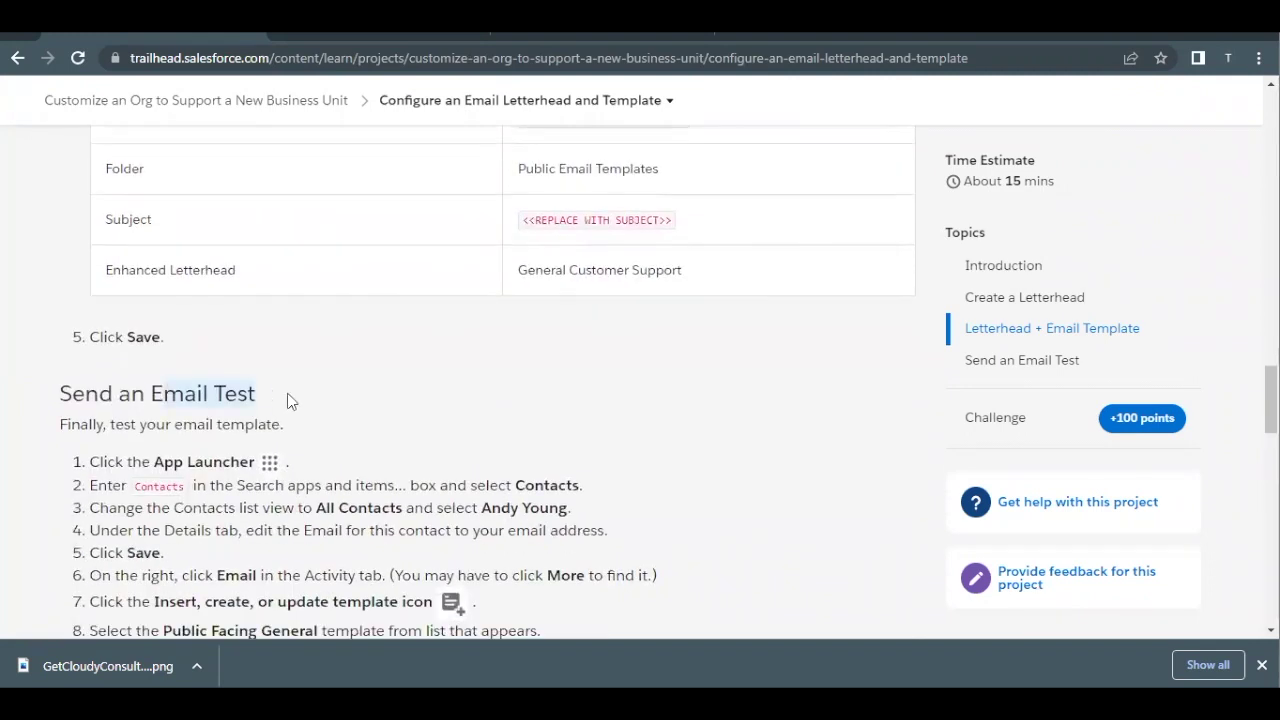
scroll(288, 393, down, 2)
click(157, 305)
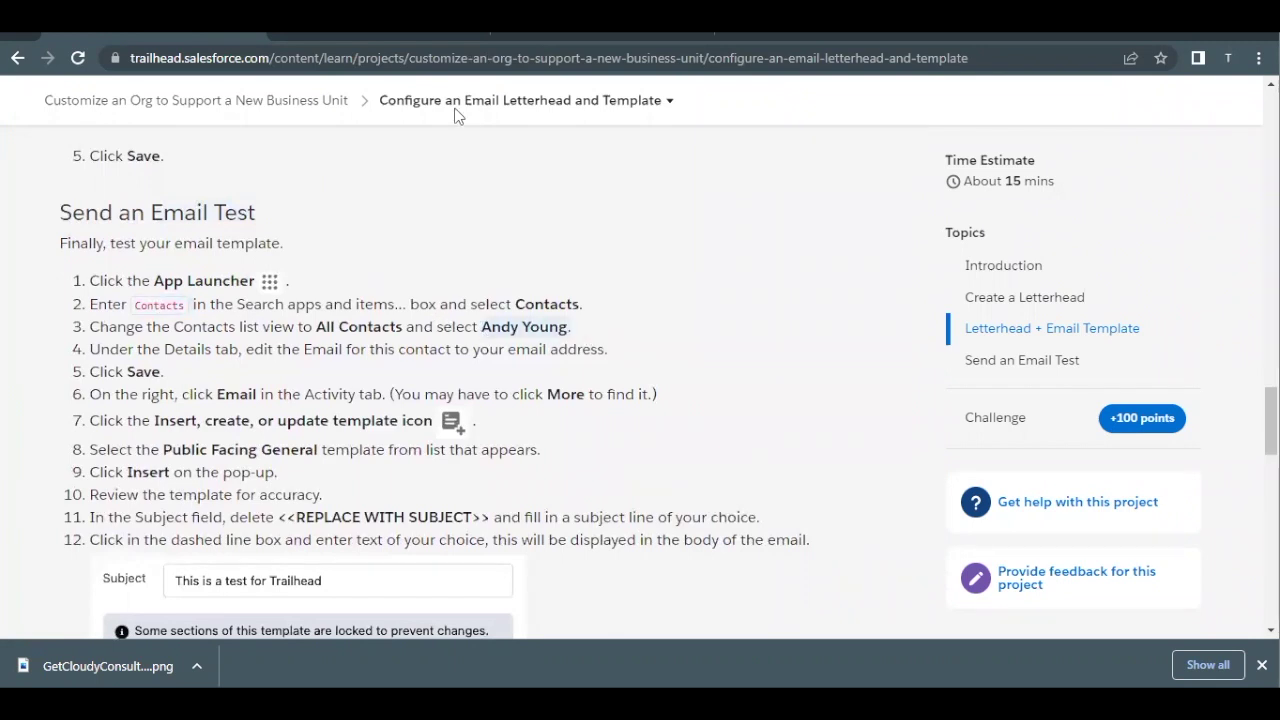
Open Contacts in the Playground, switch the list view to All Contacts and open the Dickenson plc contact's record.
click(540, 42)
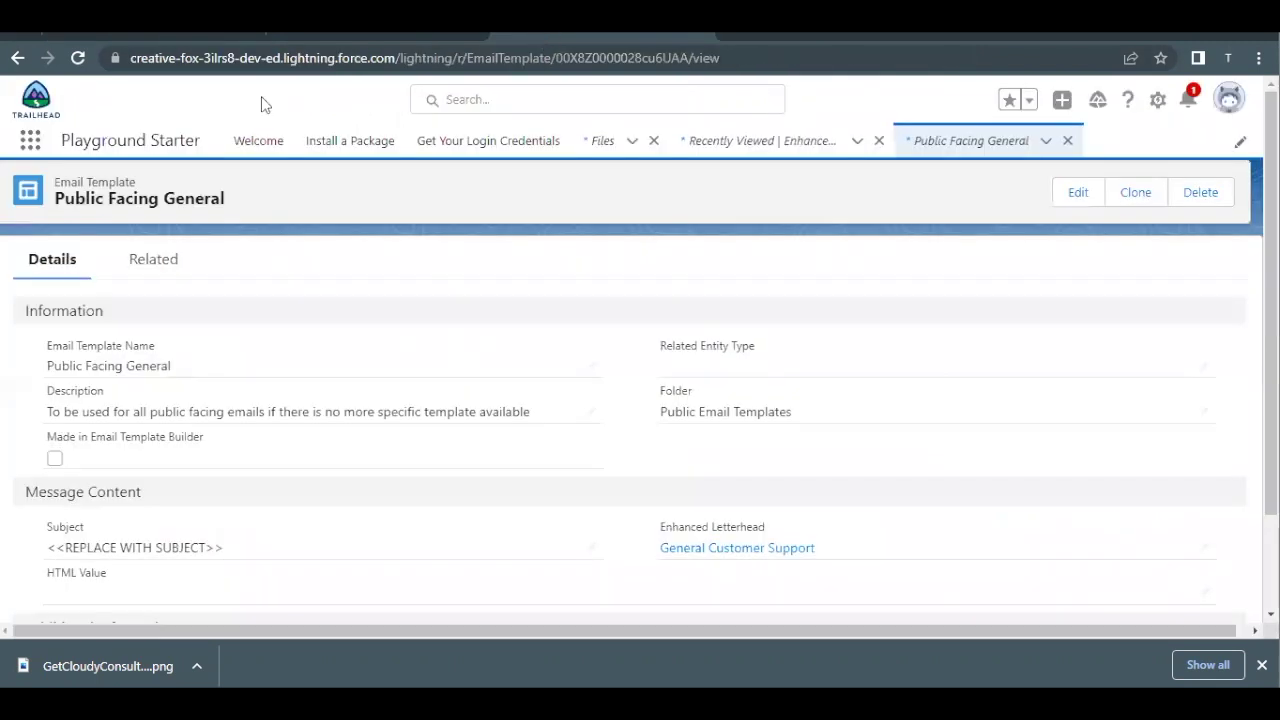
click(30, 140)
text(Cont)
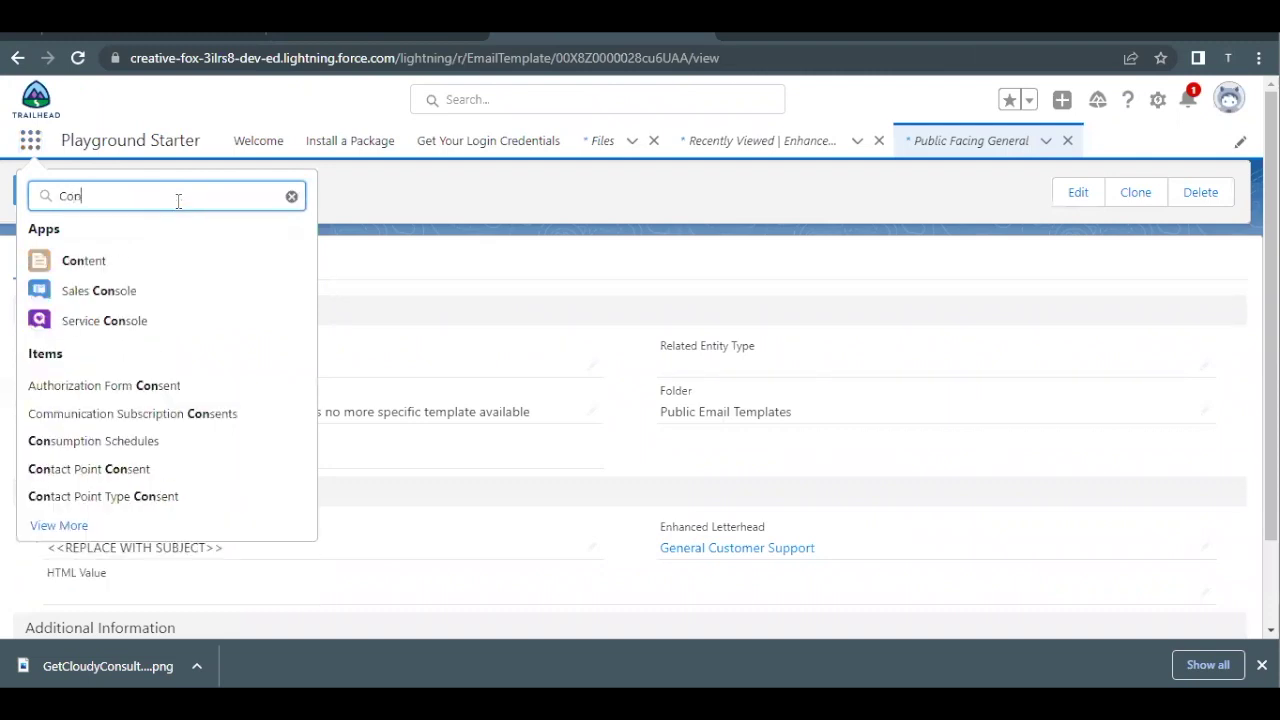
click(50, 412)
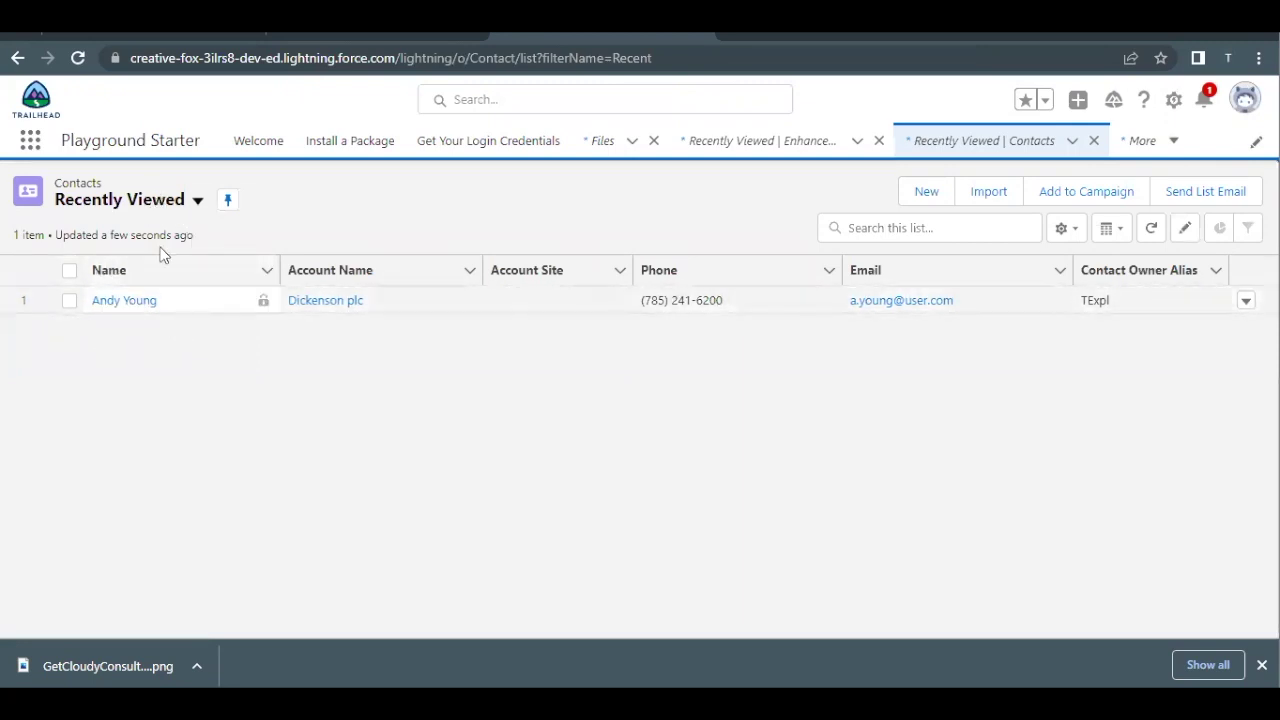
click(198, 201)
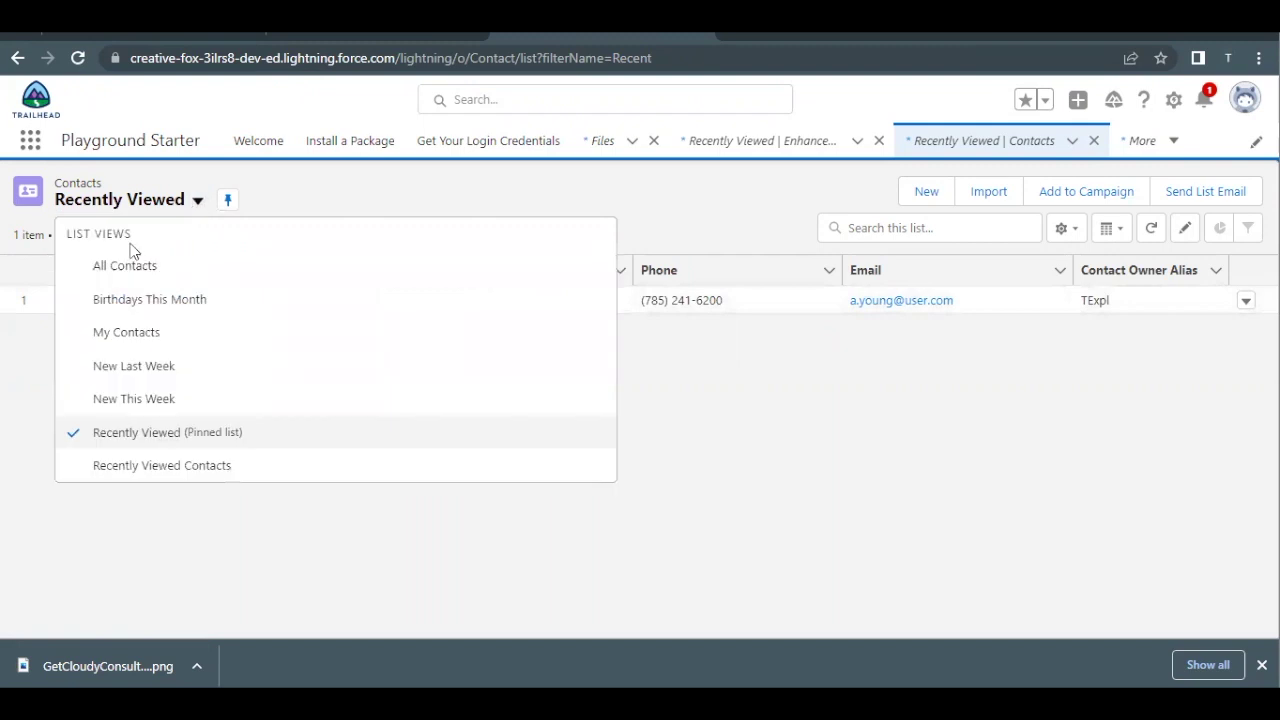
click(120, 268)
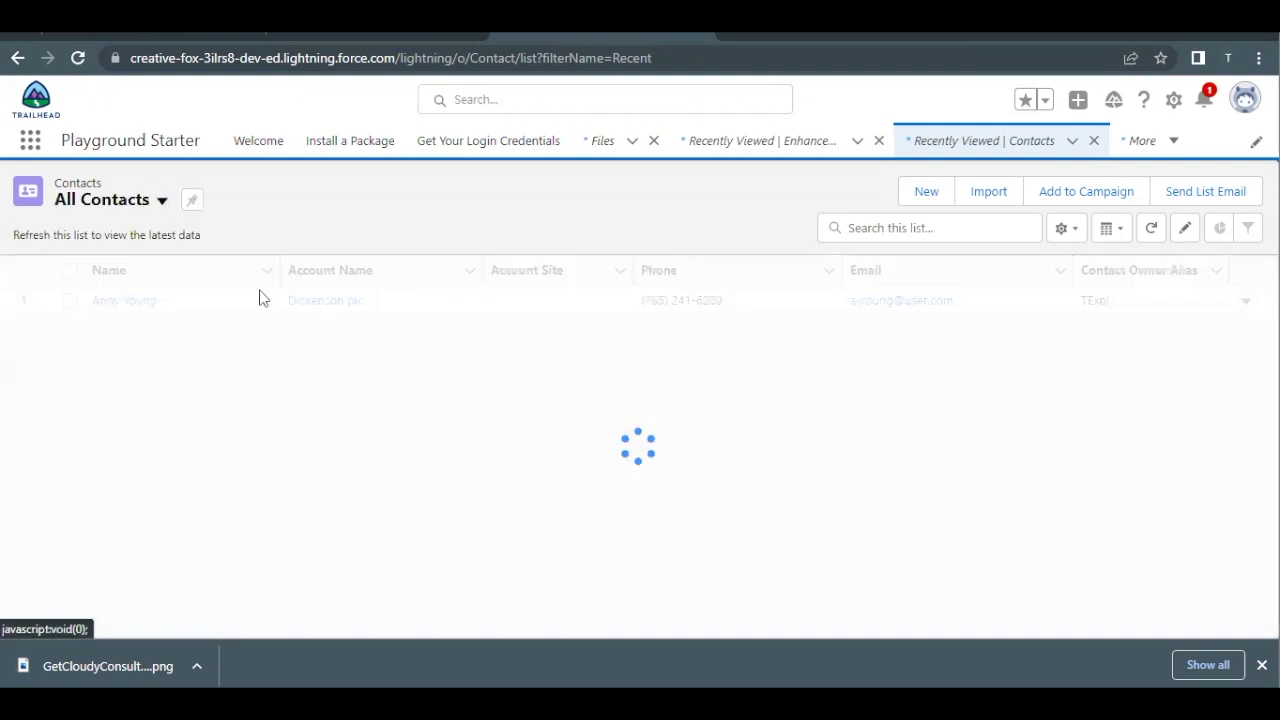
click(136, 305)
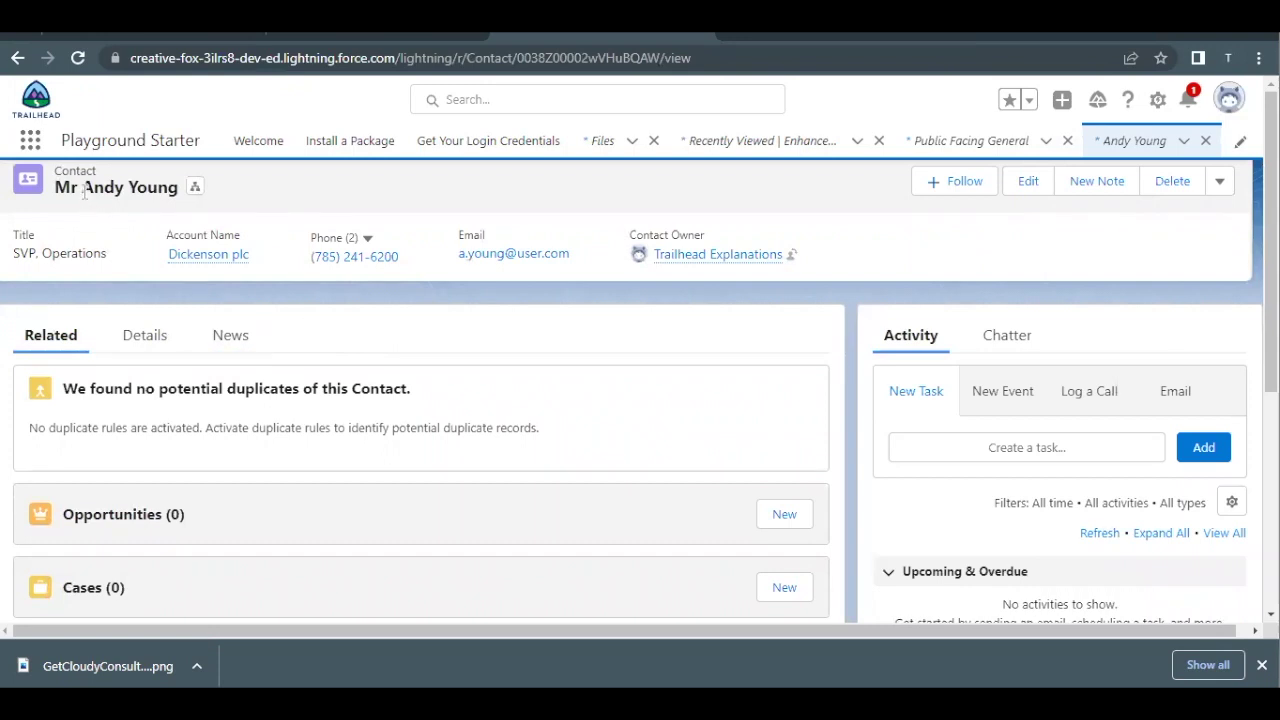
Replace the contact's email in its details with your own email address, save the record and check the saved address.
click(160, 338)
scroll(160, 335, down, 3)
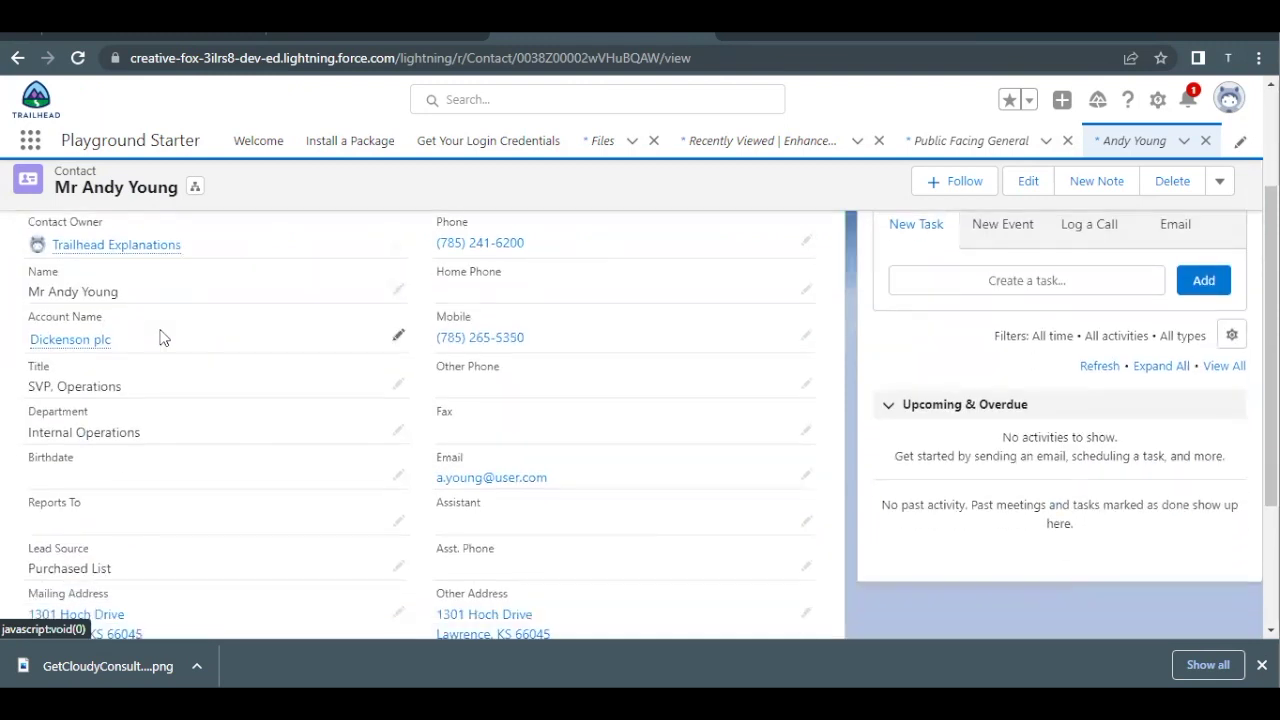
double_click(452, 437)
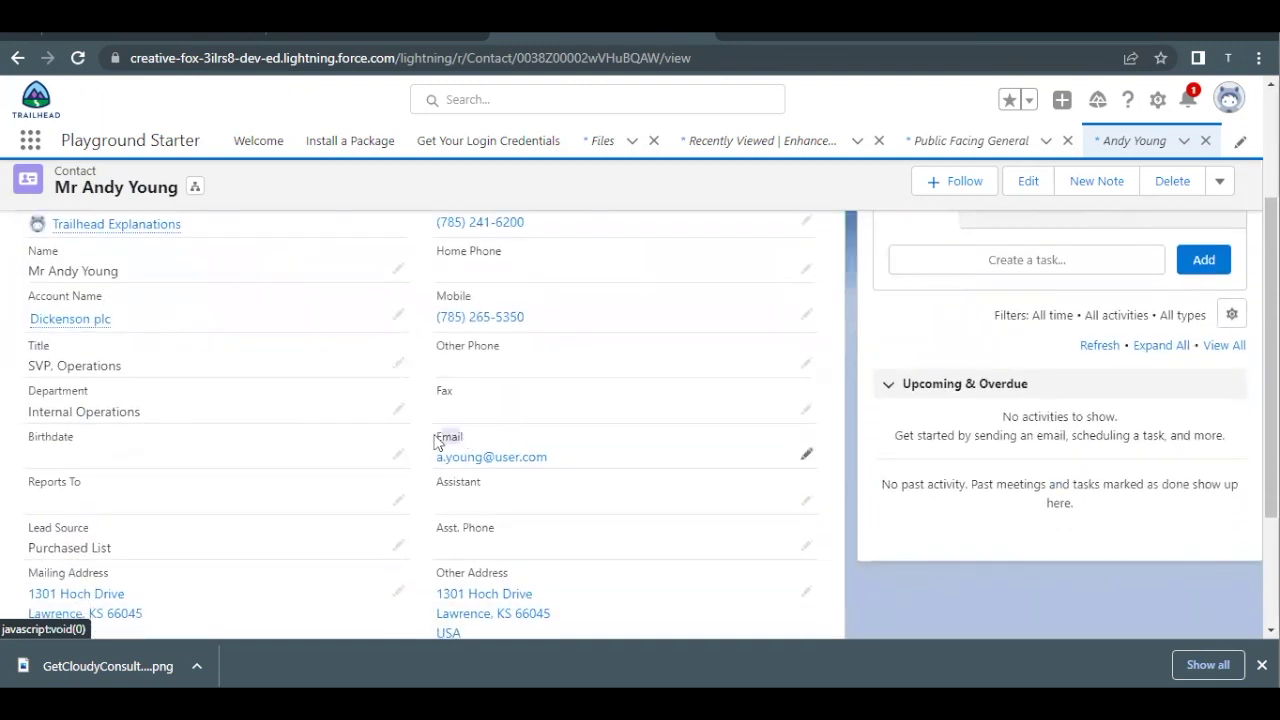
click(805, 455)
key(ctrl+shift+Left)
key(ctrl+shift+Left)
key(ctrl+shift+Left)
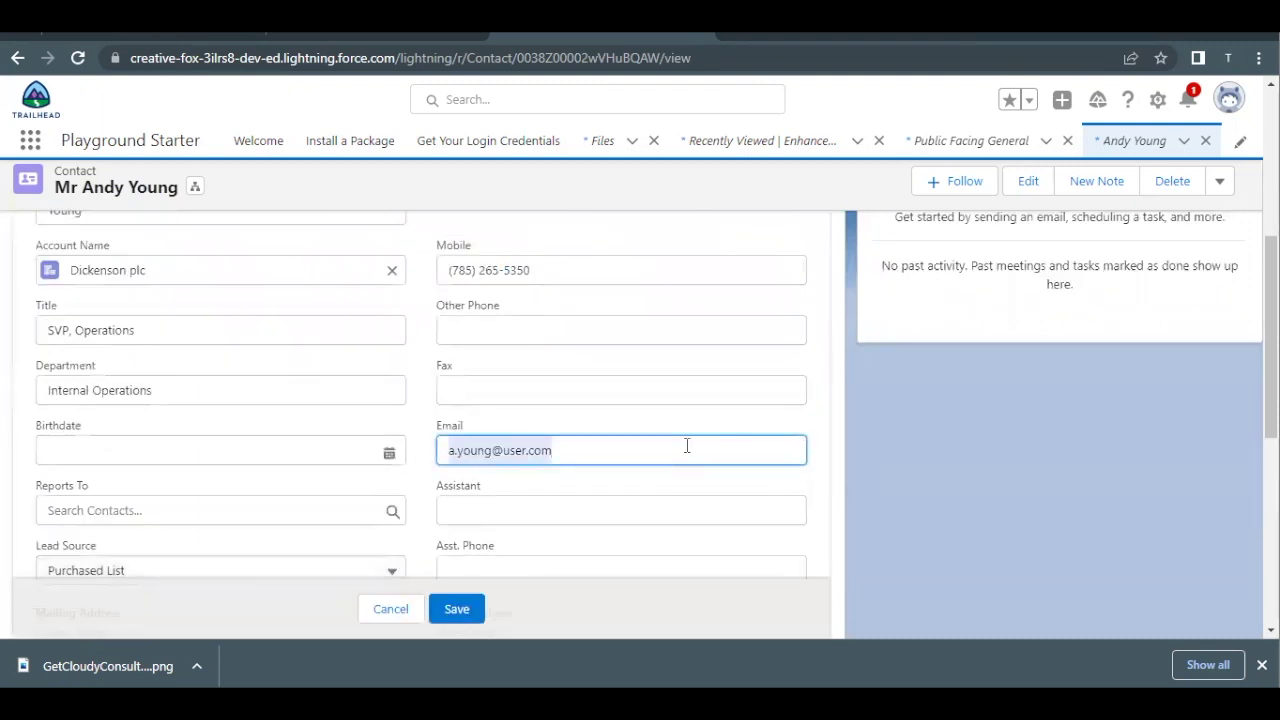
key(BackSpace)
text(tr)
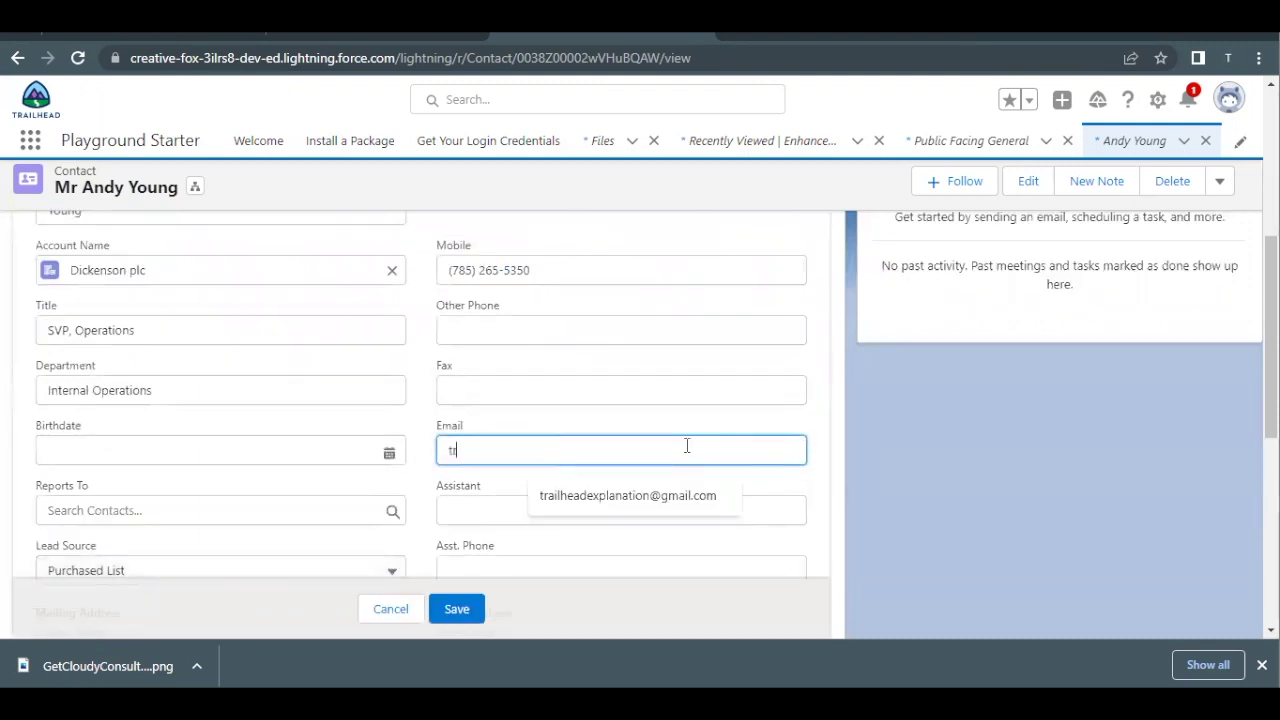
click(636, 493)
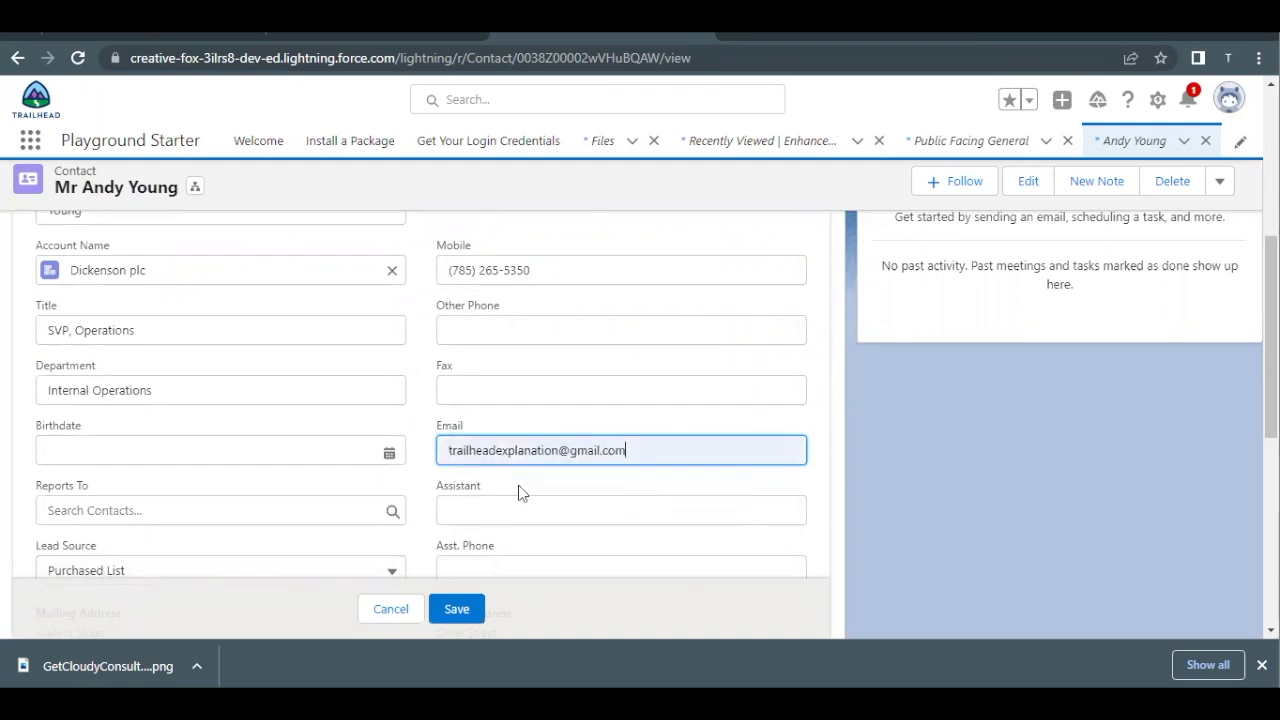
scroll(513, 492, down, 1)
click(484, 607)
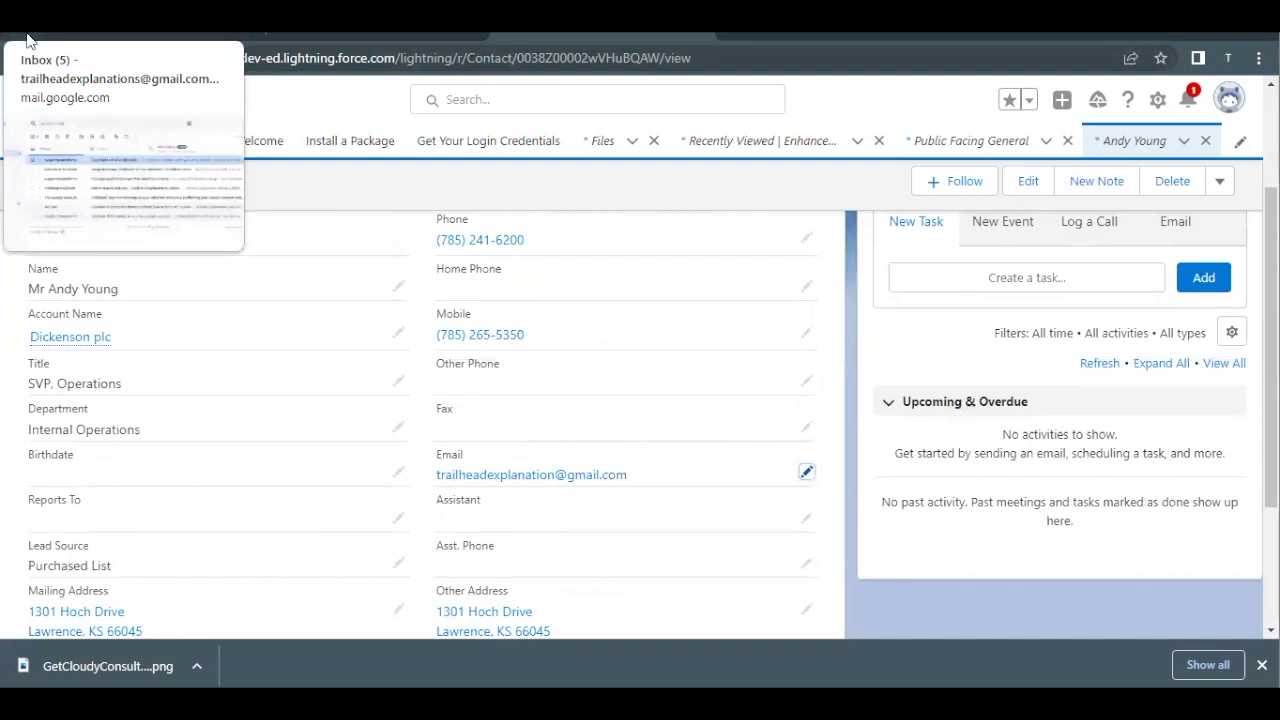
drag(634, 481, 445, 474)
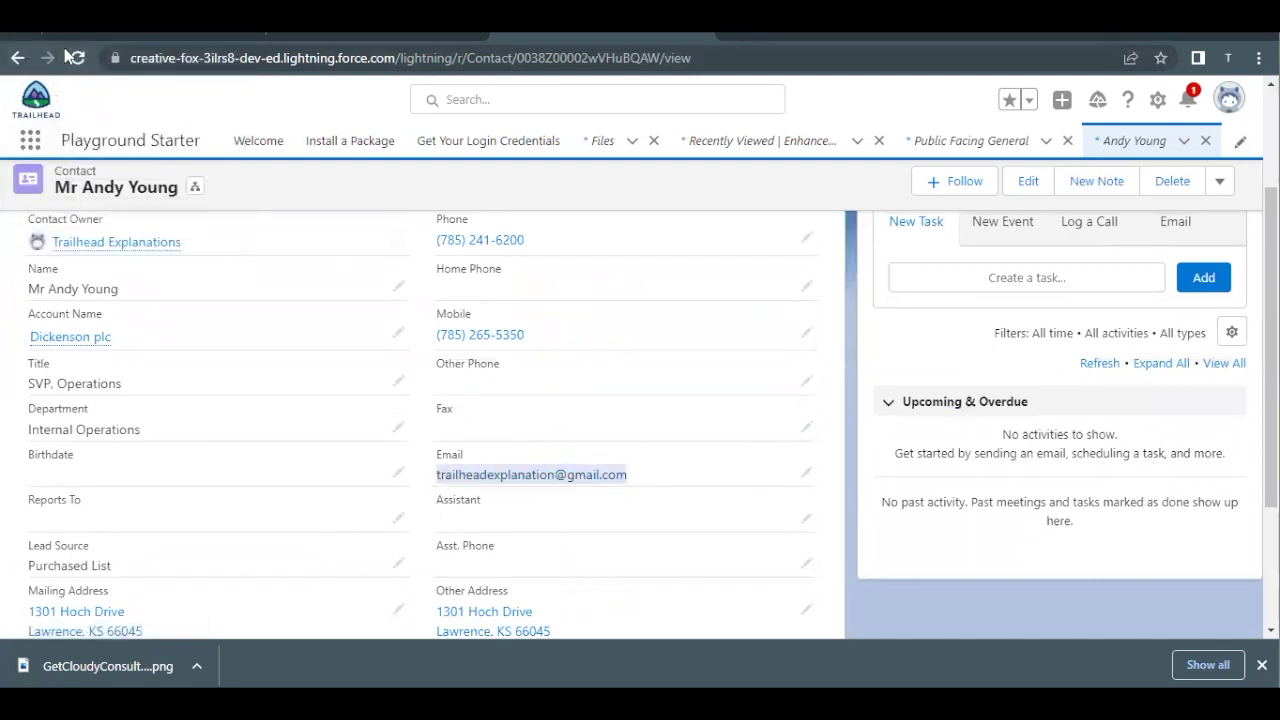
Switch to Gmail, open the Salesforce email verification message, verify the address through its link and continue to Salesforce.
click(30, 44)
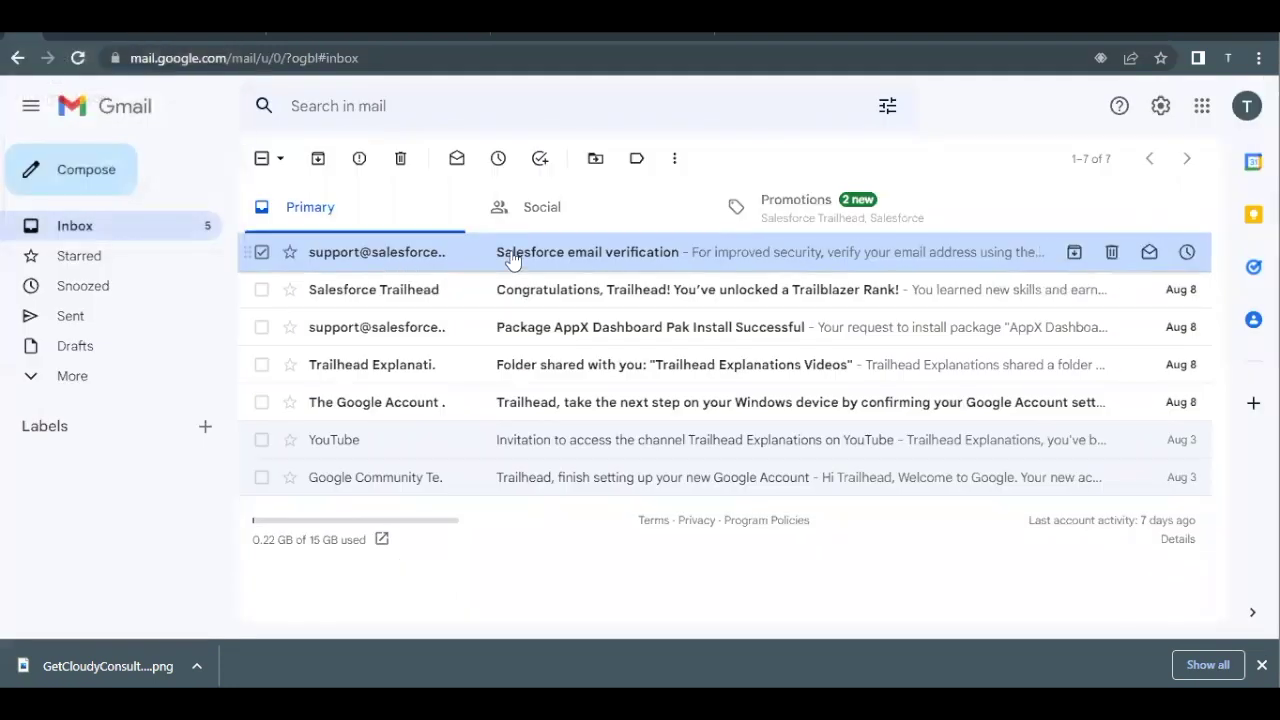
click(262, 252)
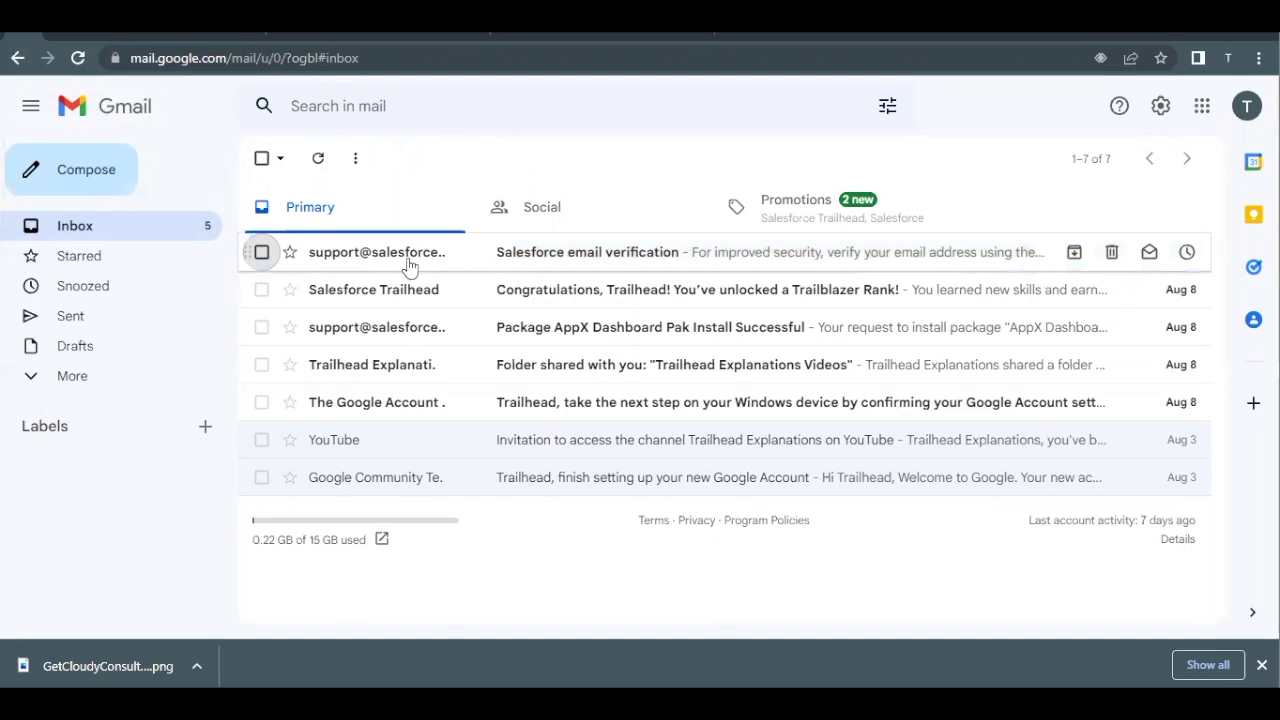
click(544, 255)
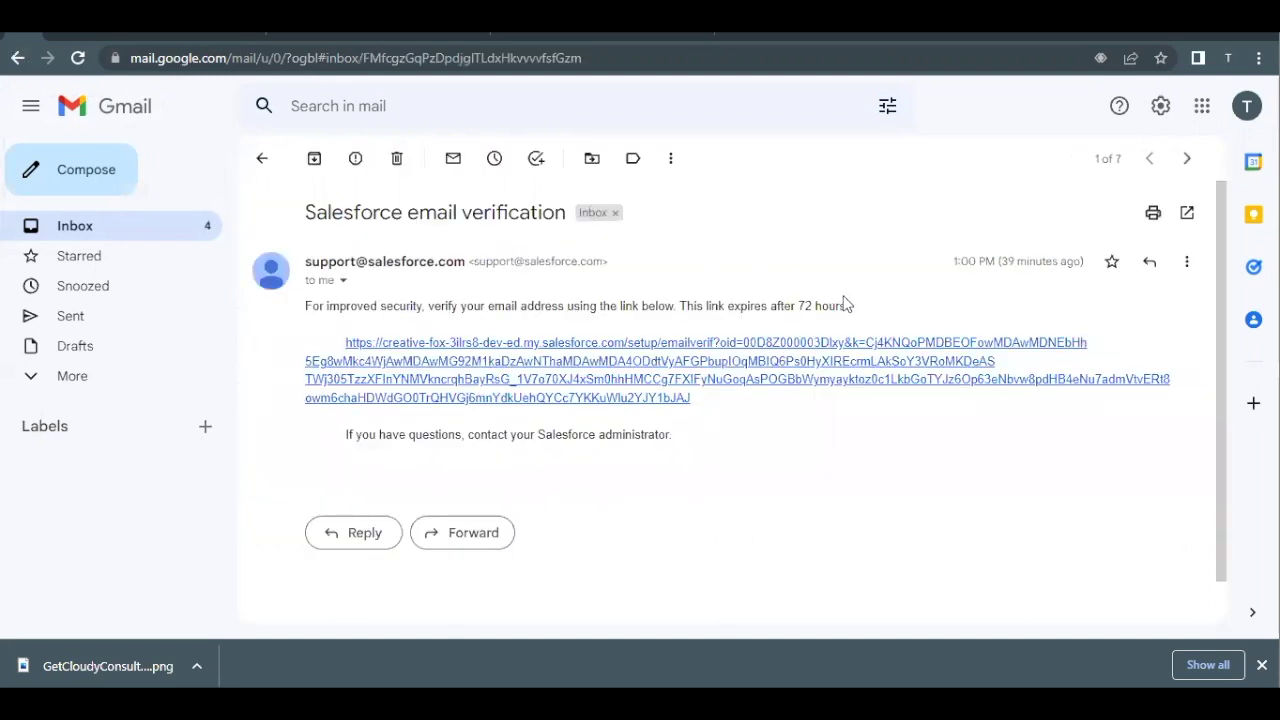
drag(713, 303, 845, 306)
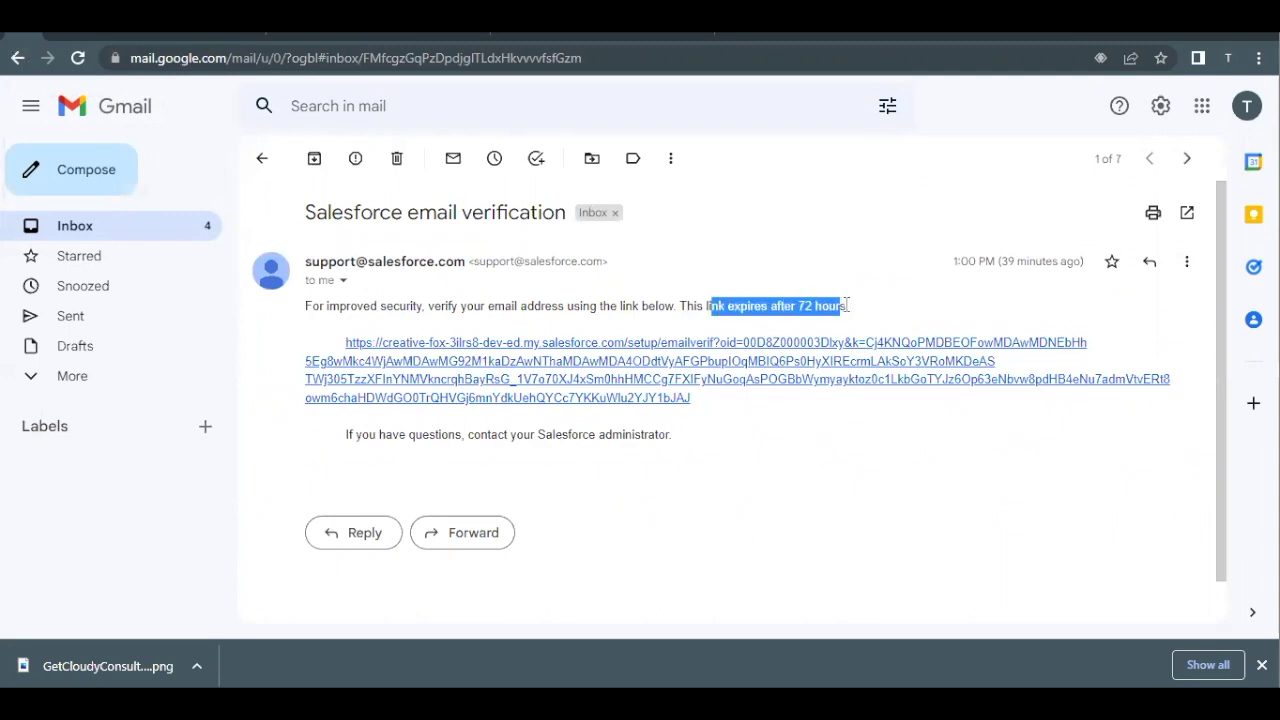
click(583, 368)
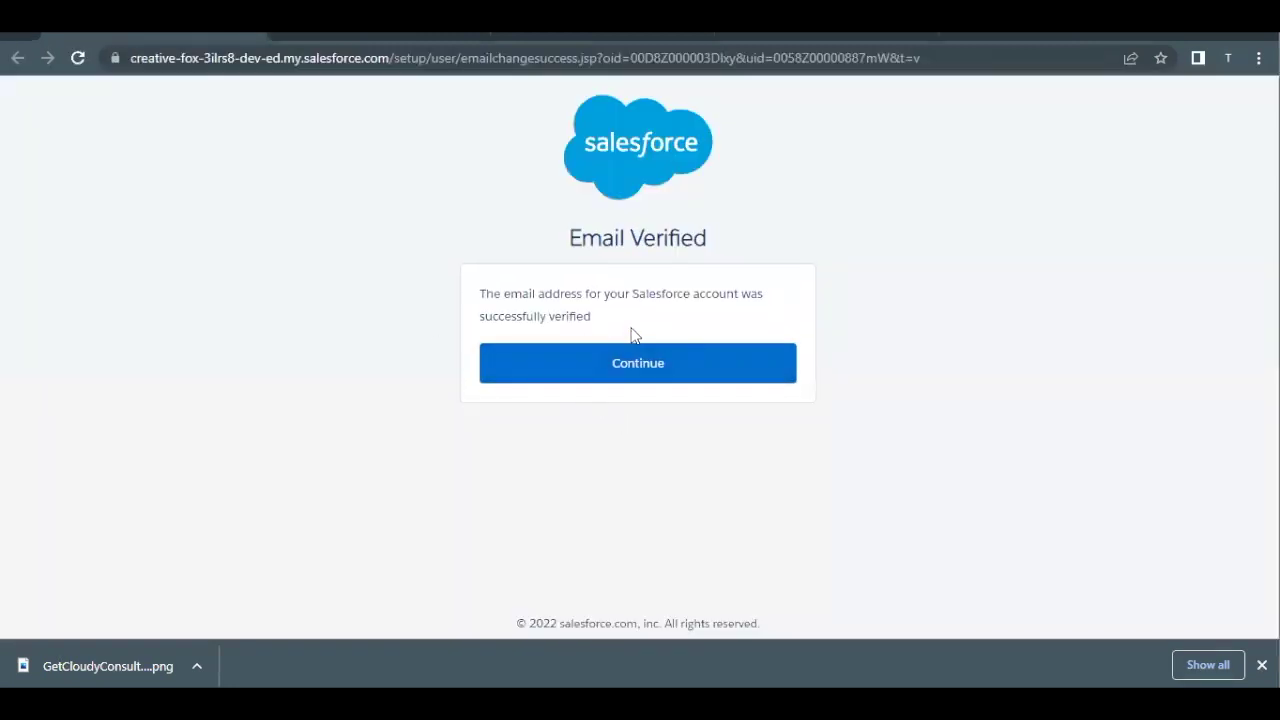
drag(620, 323, 528, 293)
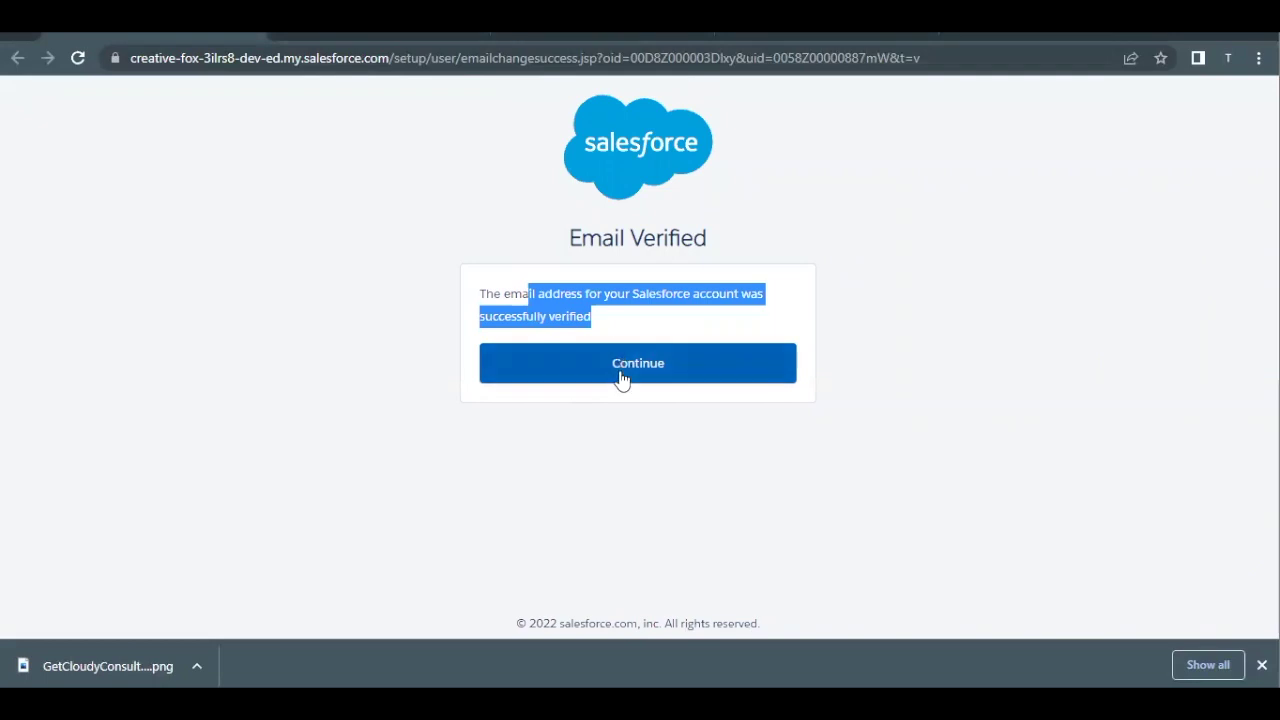
click(621, 379)
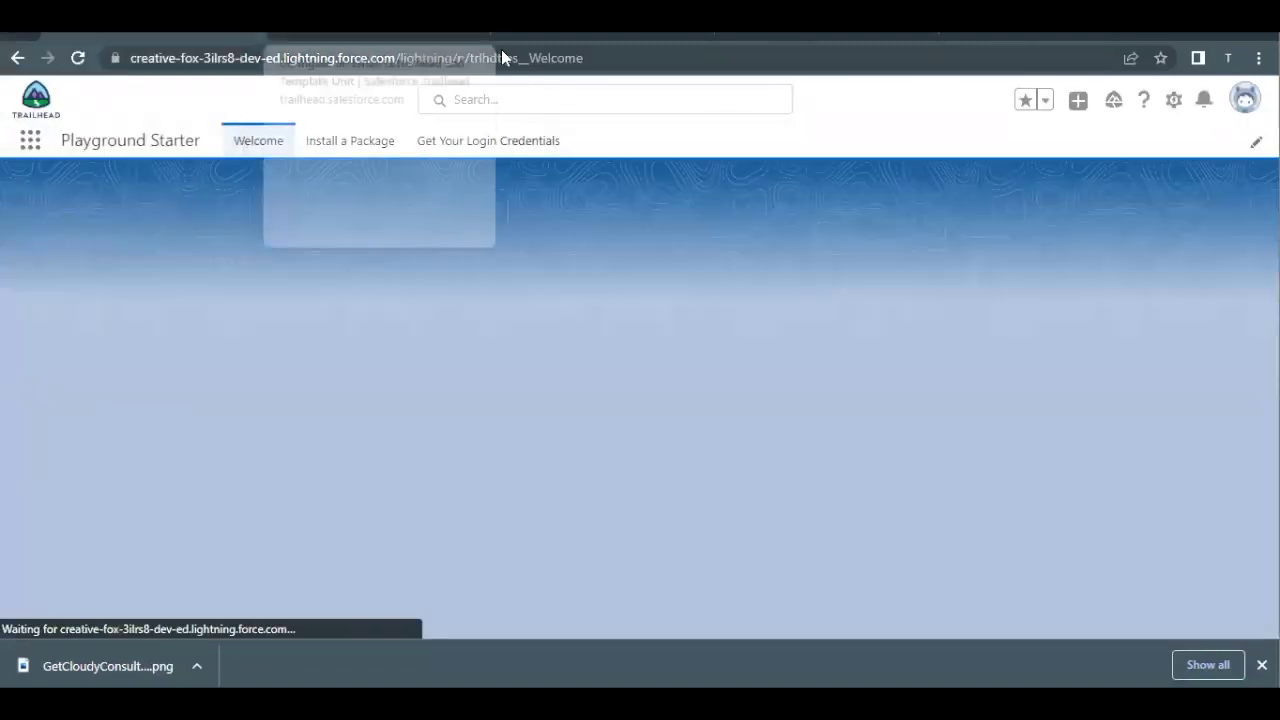
Return to the Dickenson plc contact's record and start a new email from its activity area.
click(563, 38)
click(788, 40)
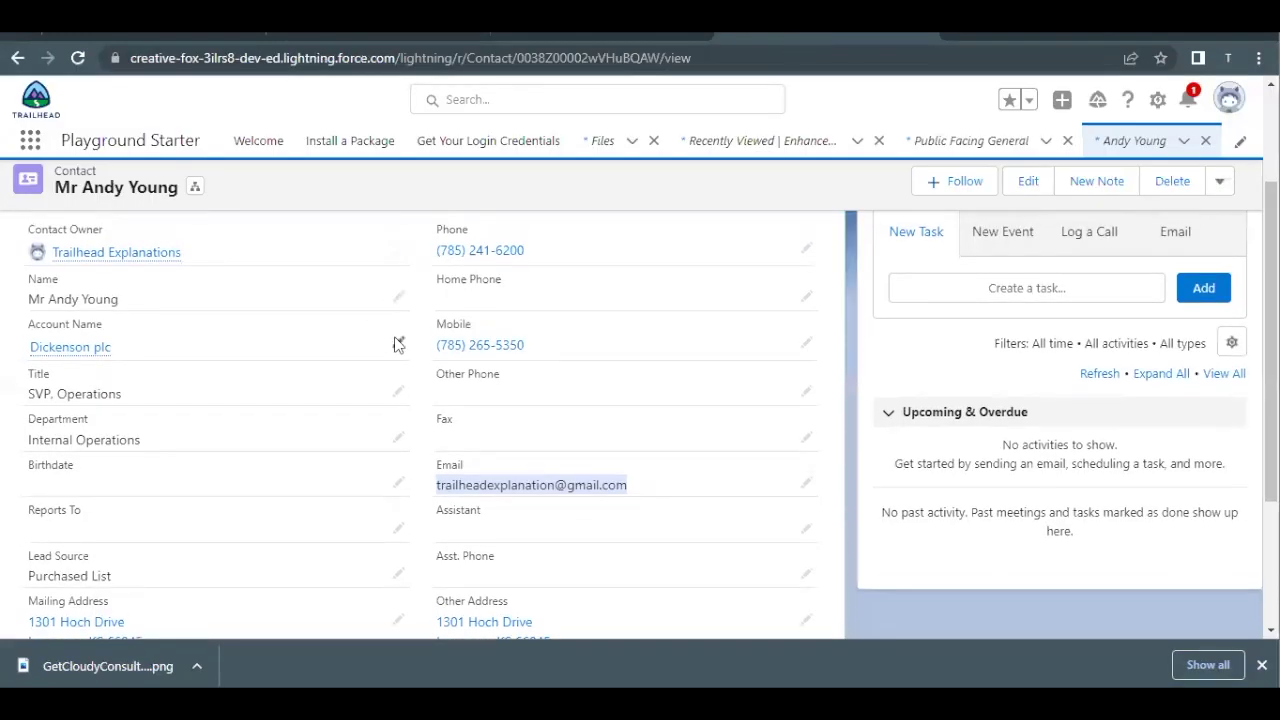
scroll(976, 327, up, 1)
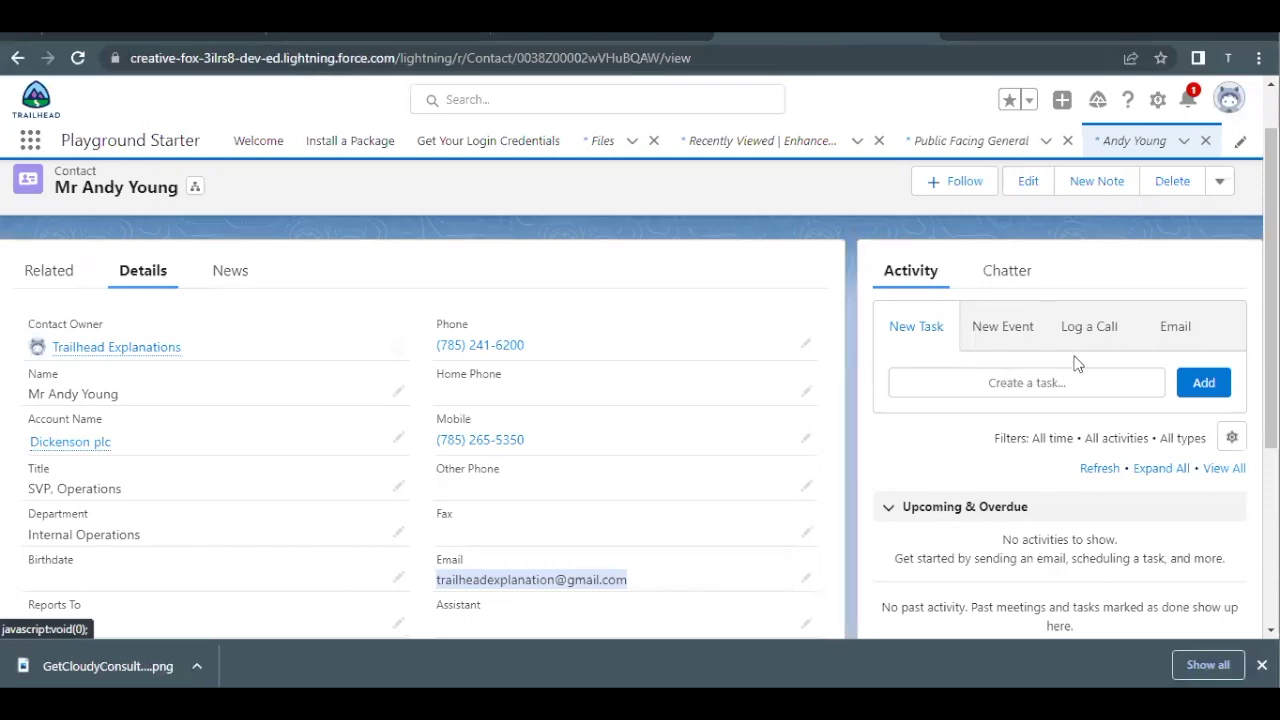
click(1163, 336)
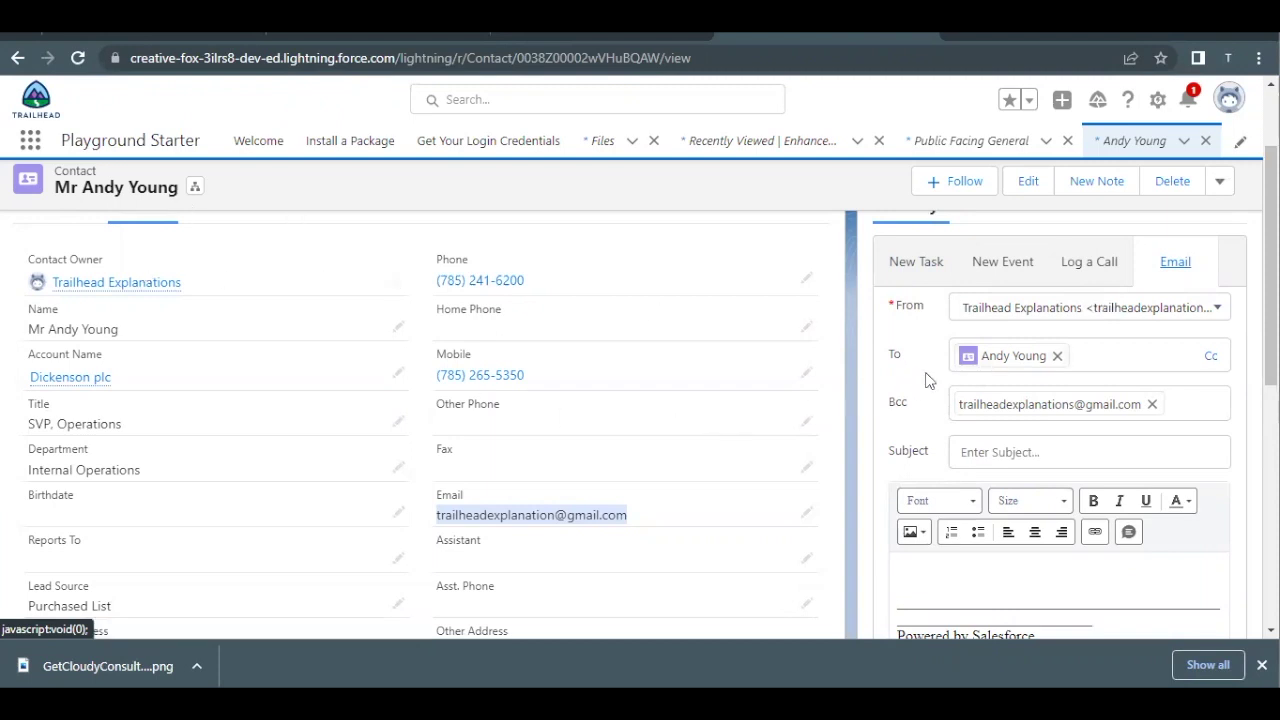
Insert the Public Facing General template into the email, overwriting its current content.
scroll(948, 413, down, 5)
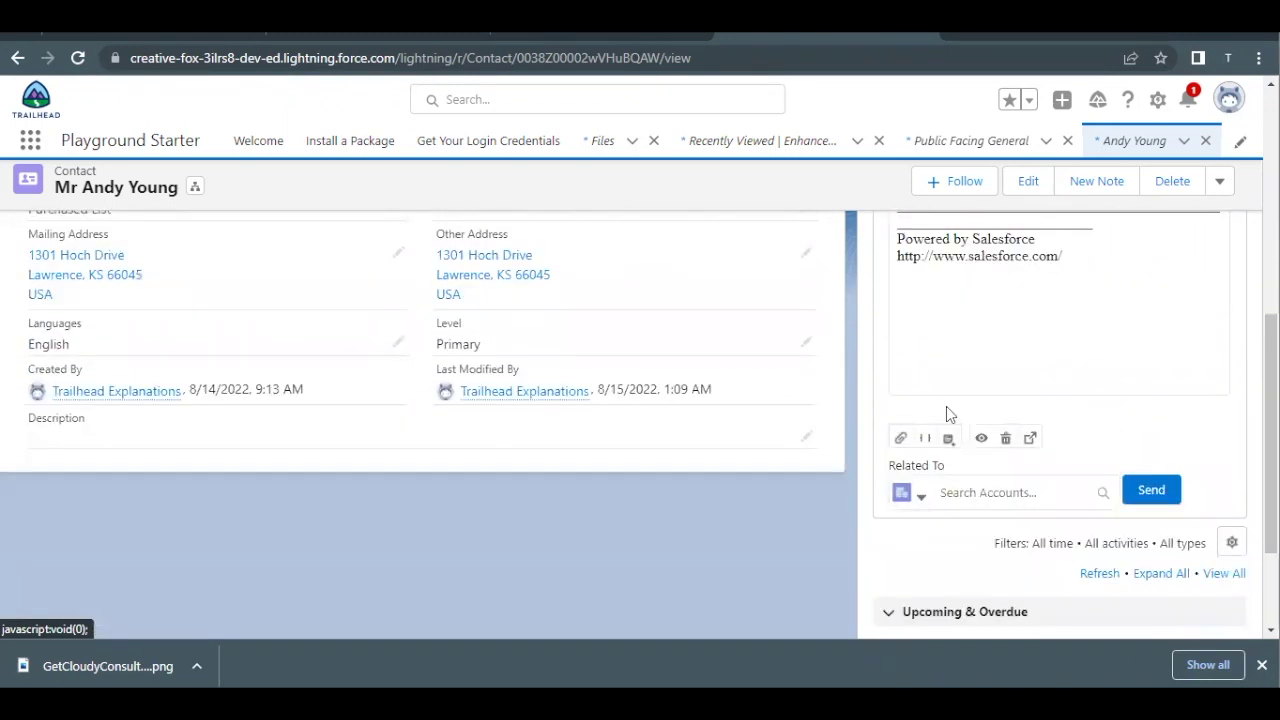
scroll(948, 410, down, 1)
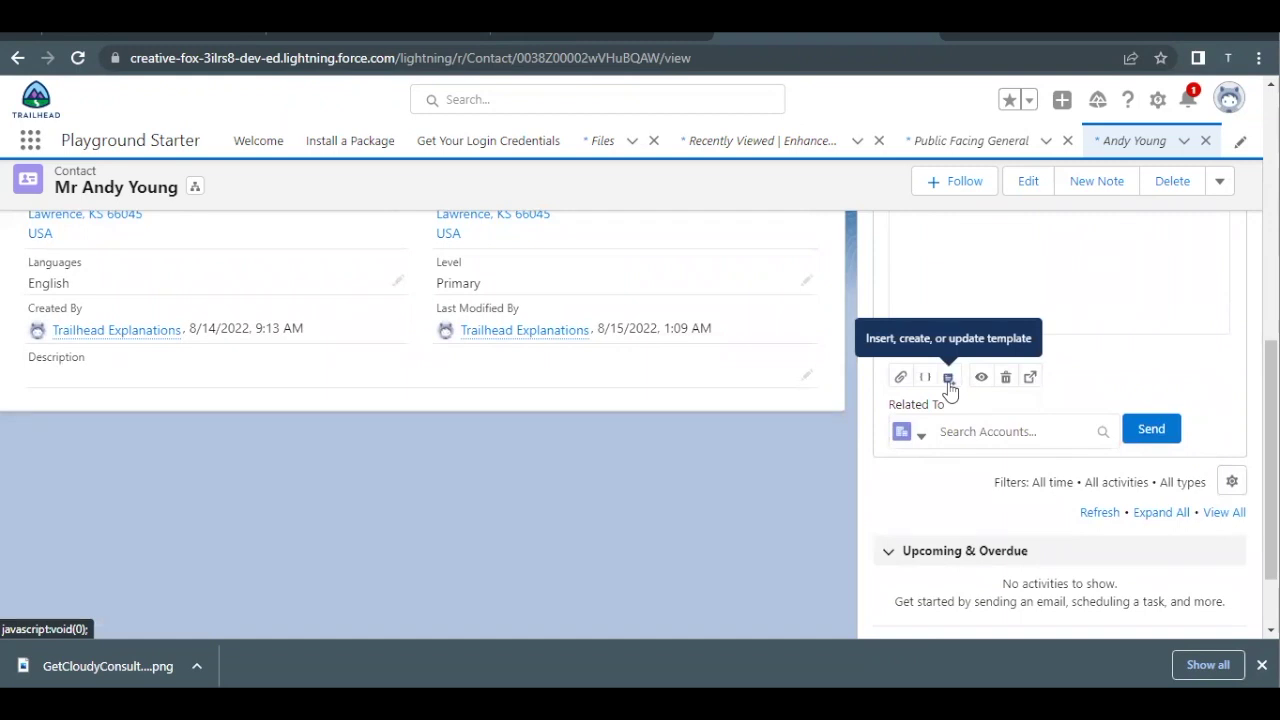
click(949, 378)
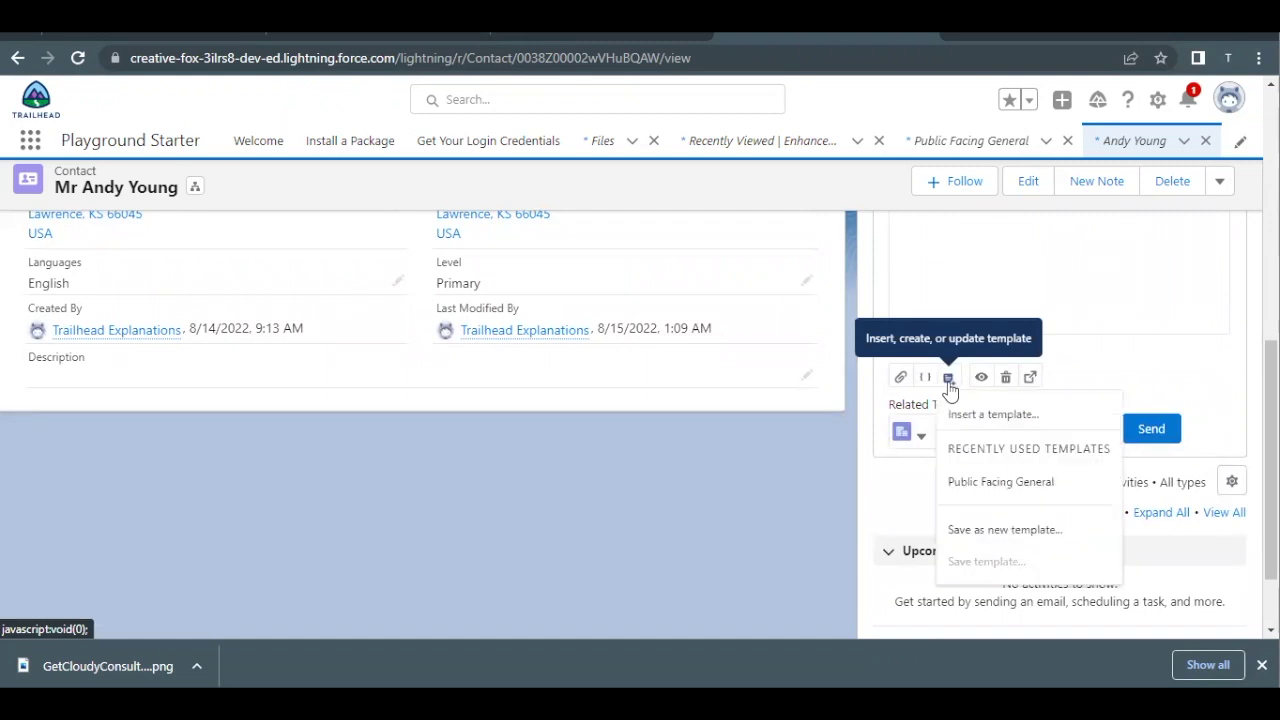
click(972, 484)
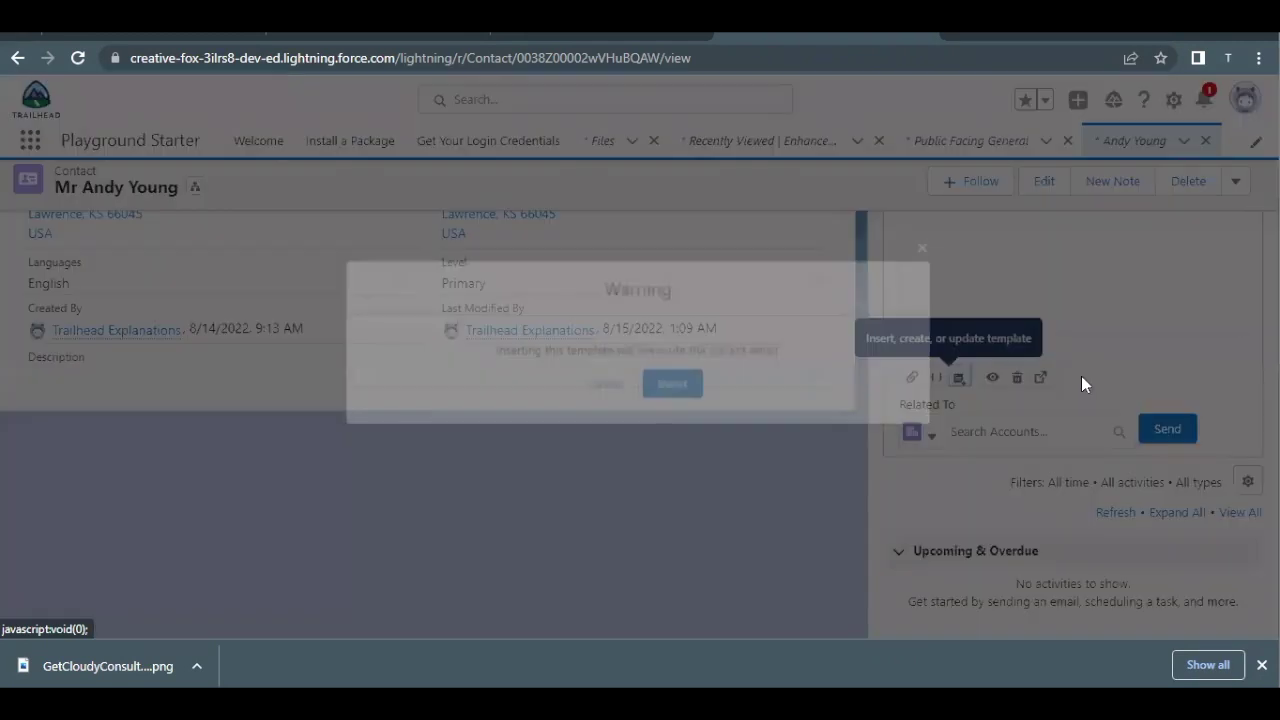
click(686, 389)
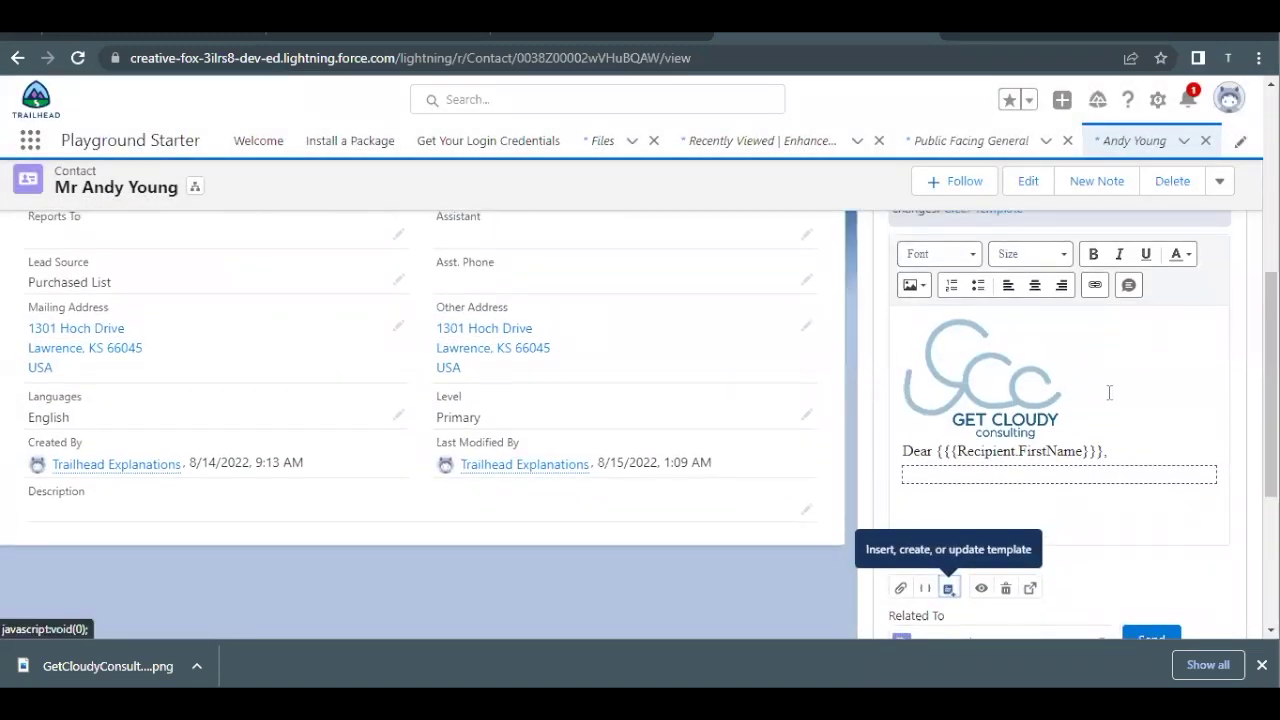
Replace the email's placeholder subject with "Test email template" and review the recipient fields and template content.
scroll(1109, 393, up, 3)
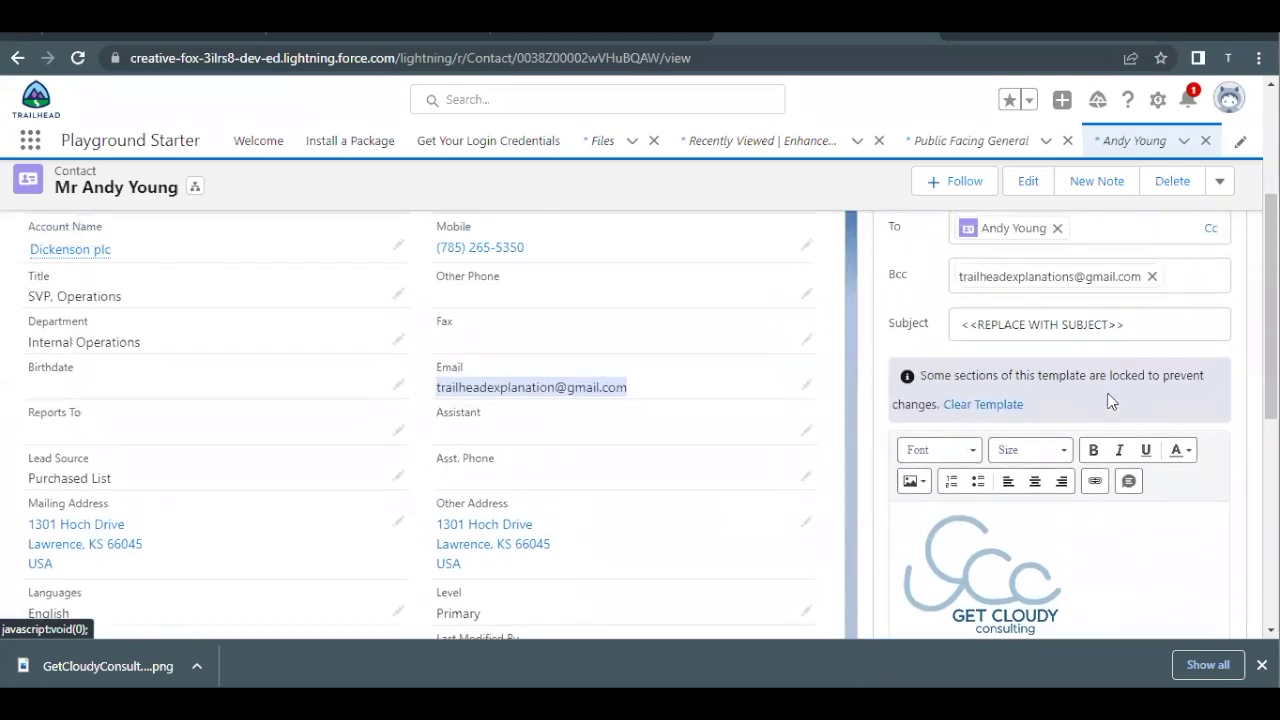
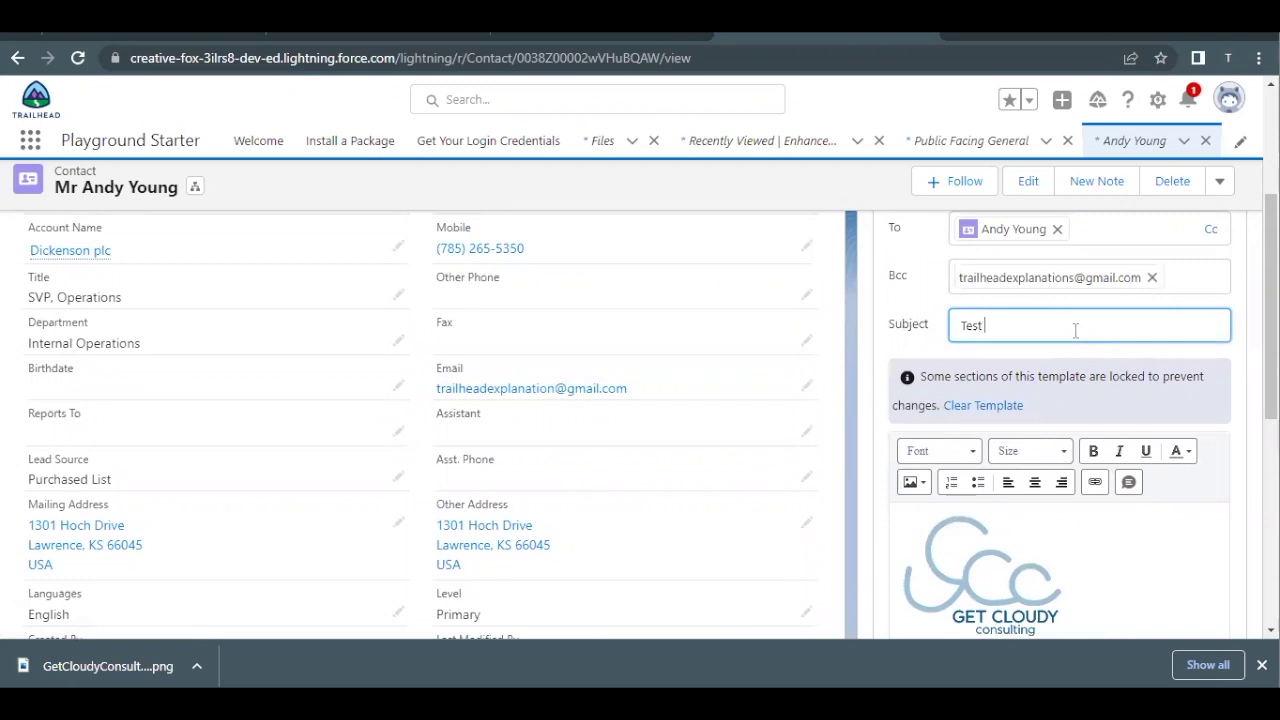
text(mail template)
scroll(1075, 330, down, 3)
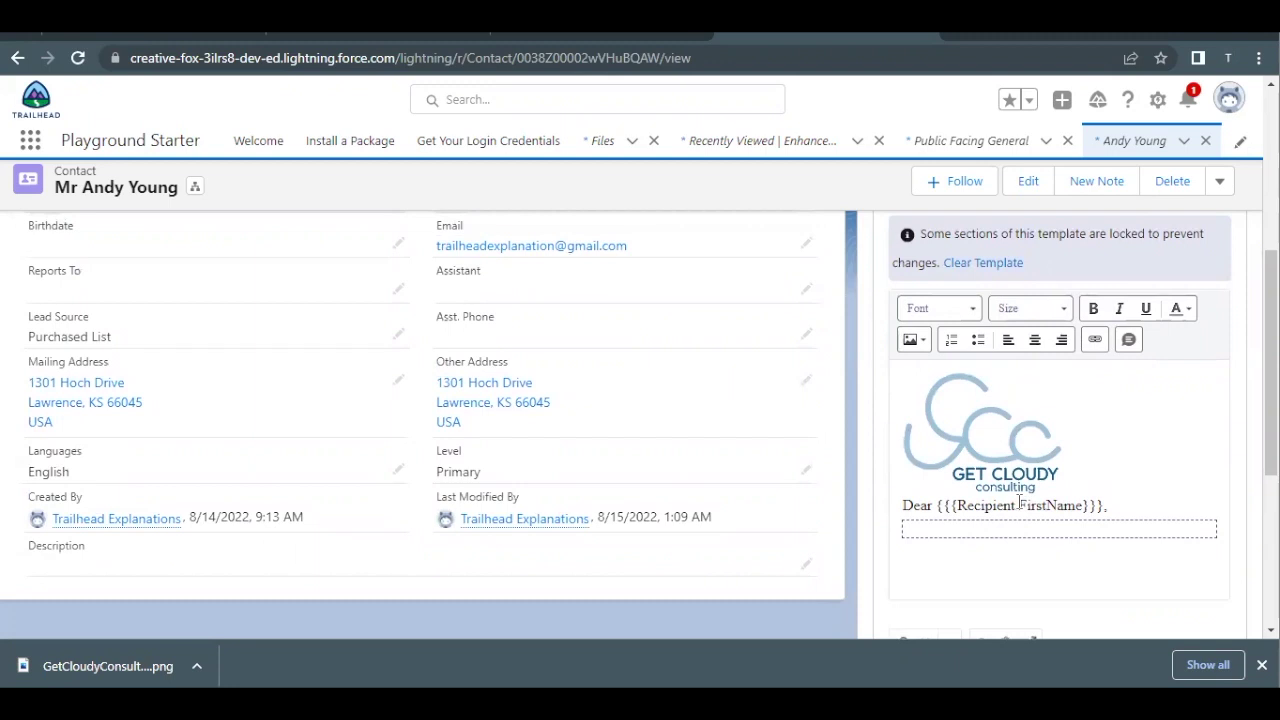
scroll(978, 362, up, 2)
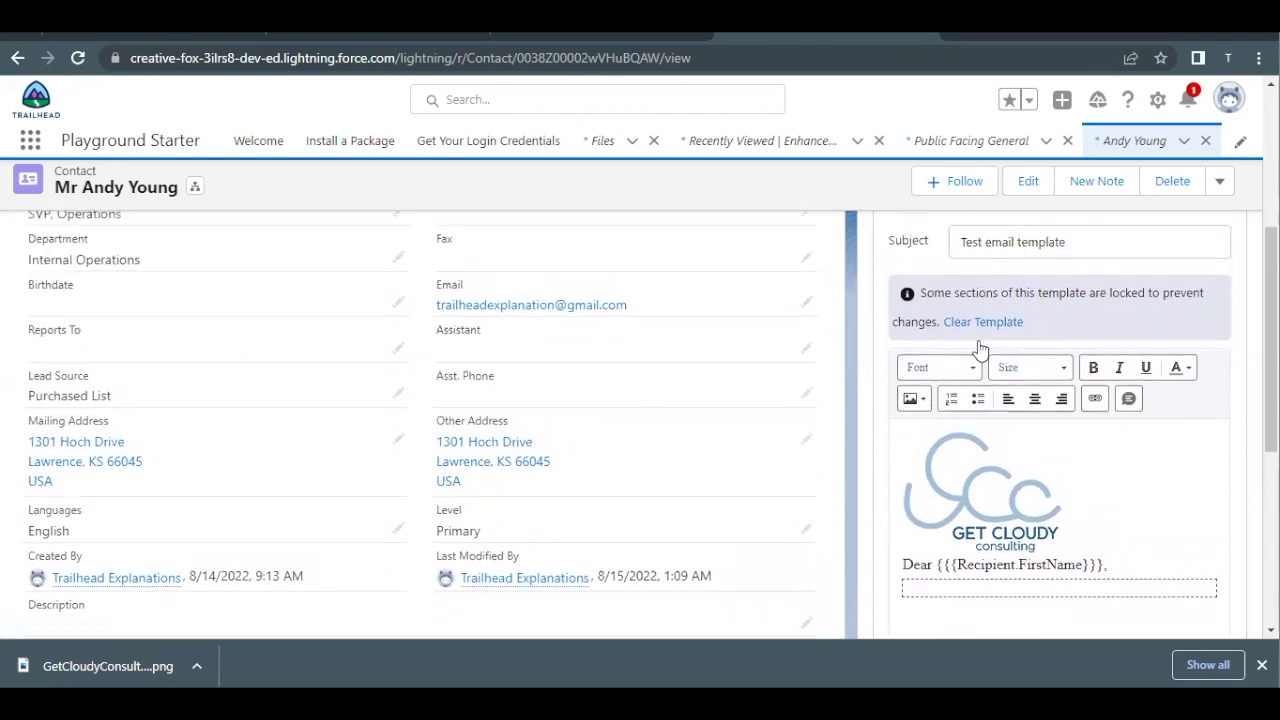
scroll(978, 348, up, 1)
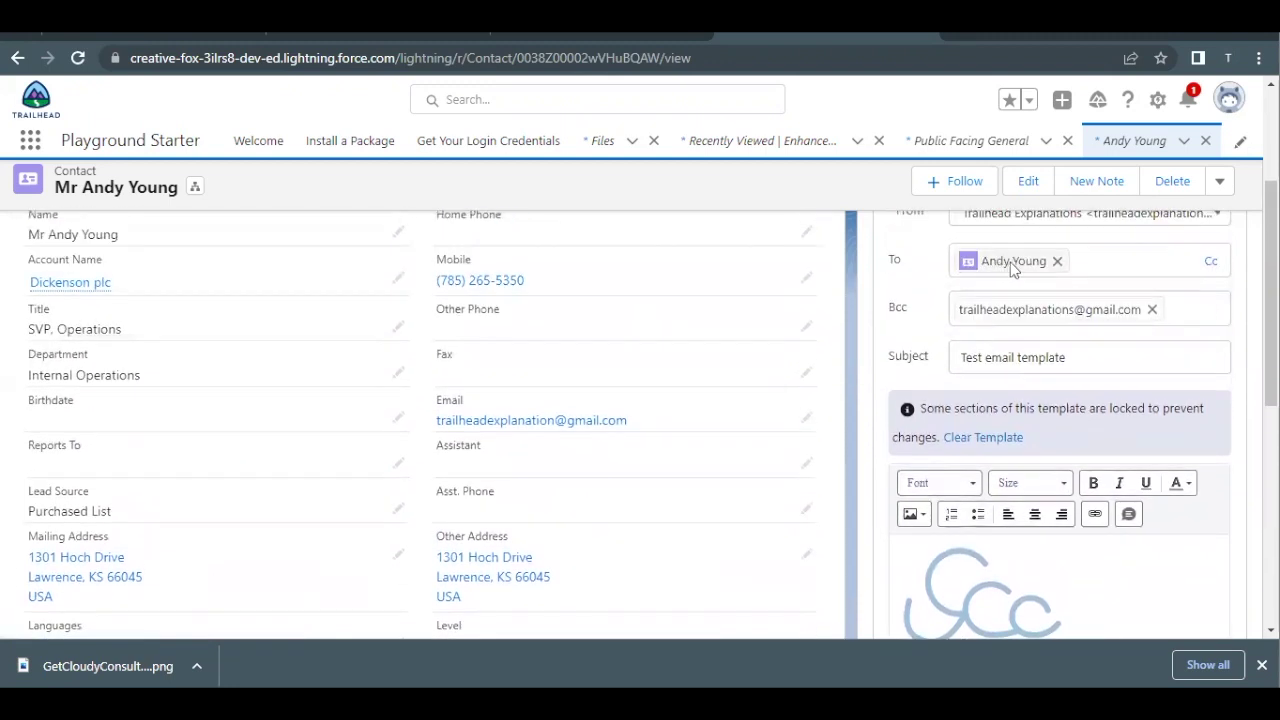
Enter "Here the email content goes" in the editable body section below the greeting and look over the email.
scroll(1040, 573, down, 2)
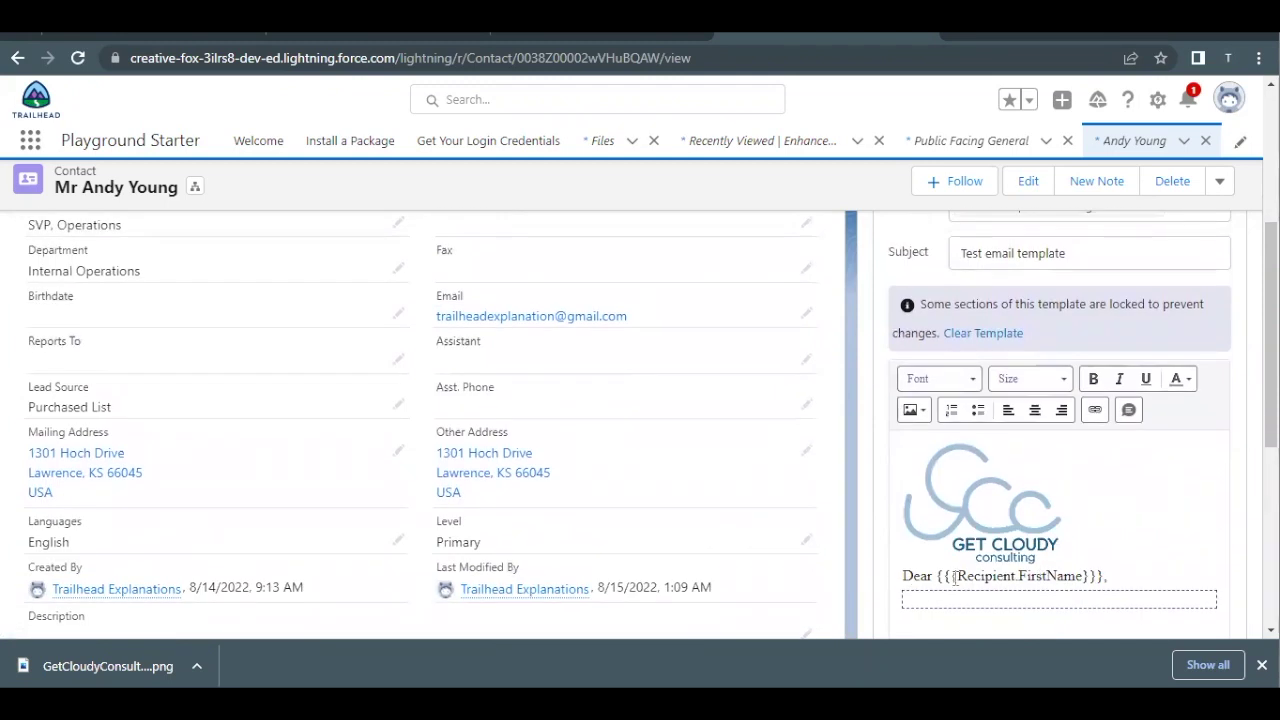
scroll(1047, 571, down, 1)
click(1049, 542)
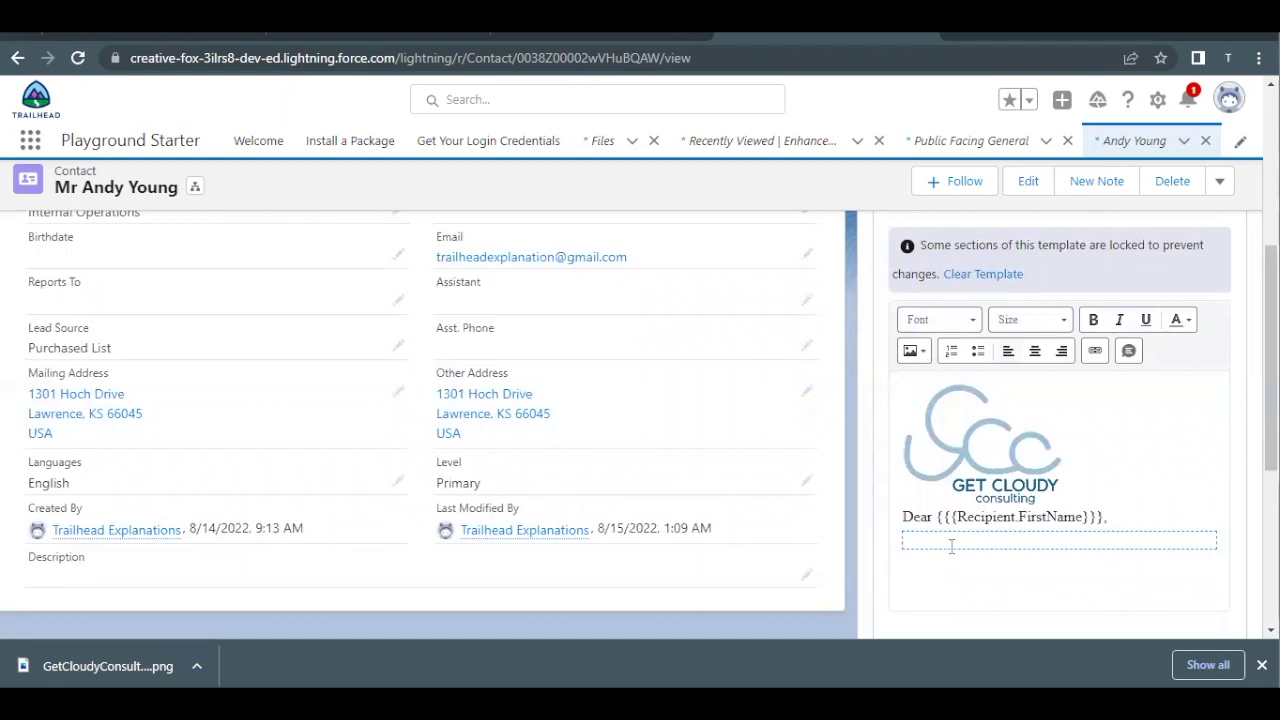
text(Here the email con)
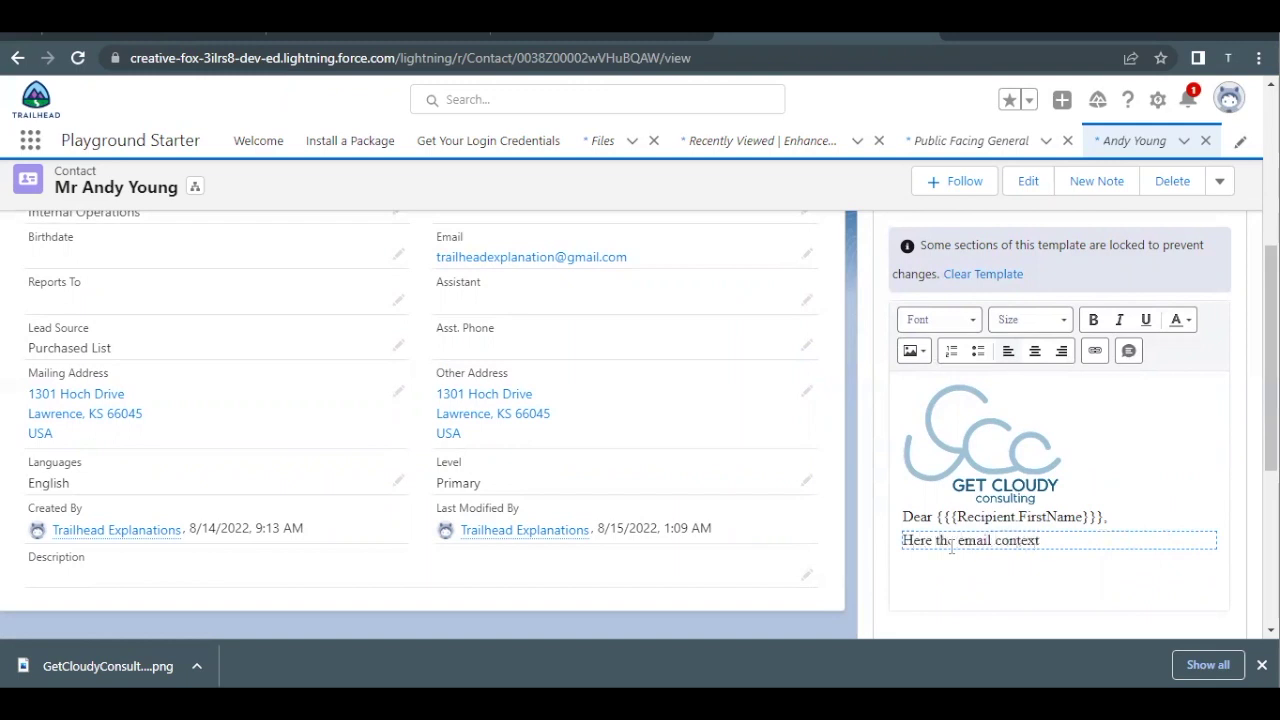
text(tent goes)
scroll(951, 547, down, 2)
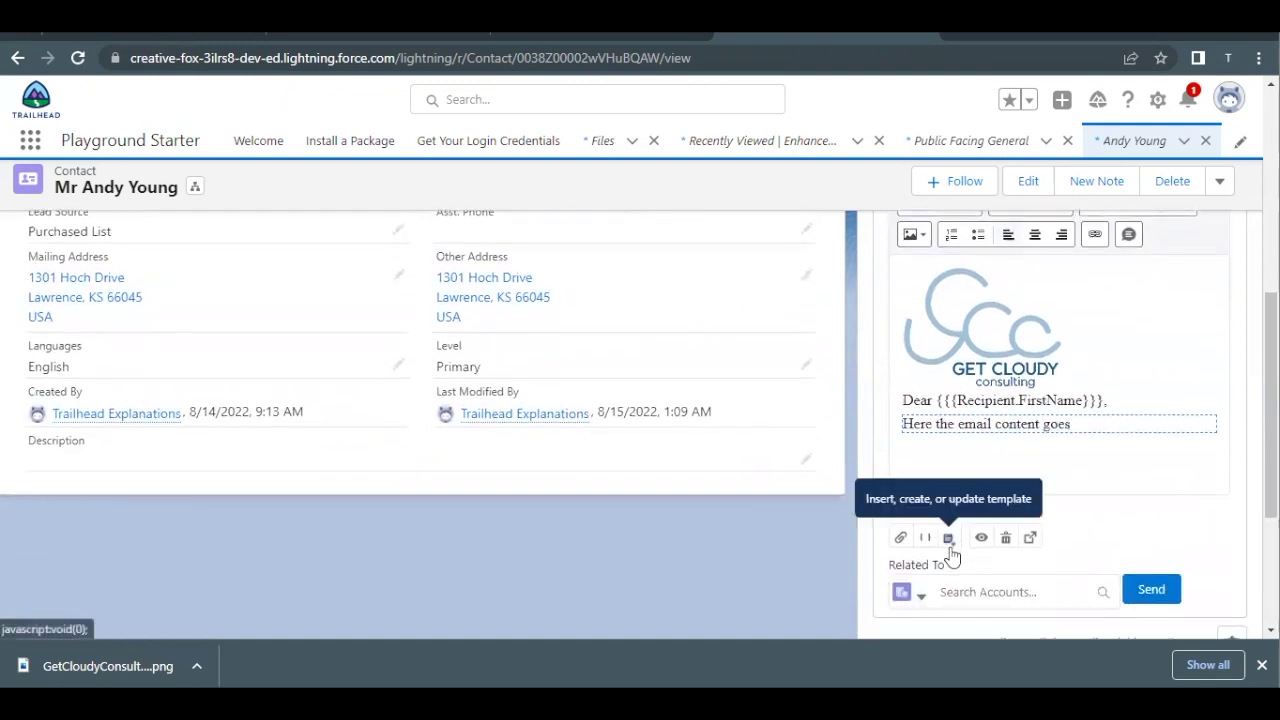
scroll(950, 547, up, 4)
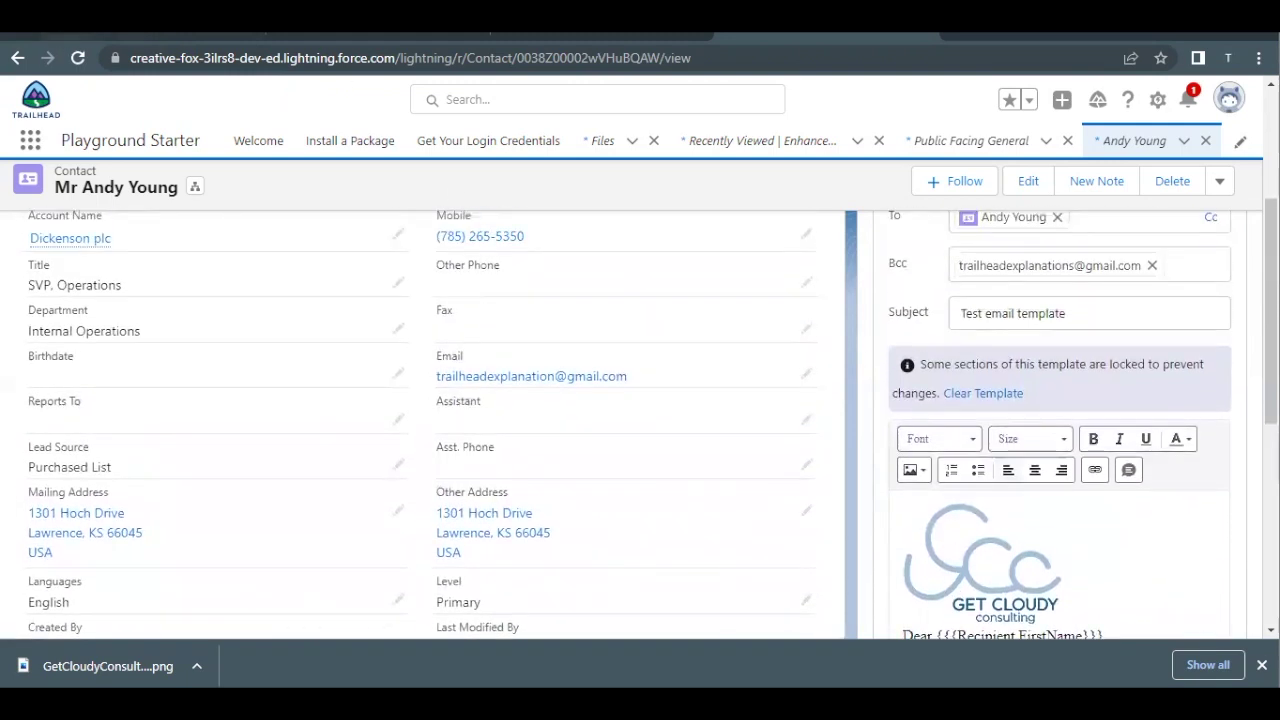
Review the Send an Email Test instructions in Trailhead on the template, subject line, body text and sending.
click(20, 57)
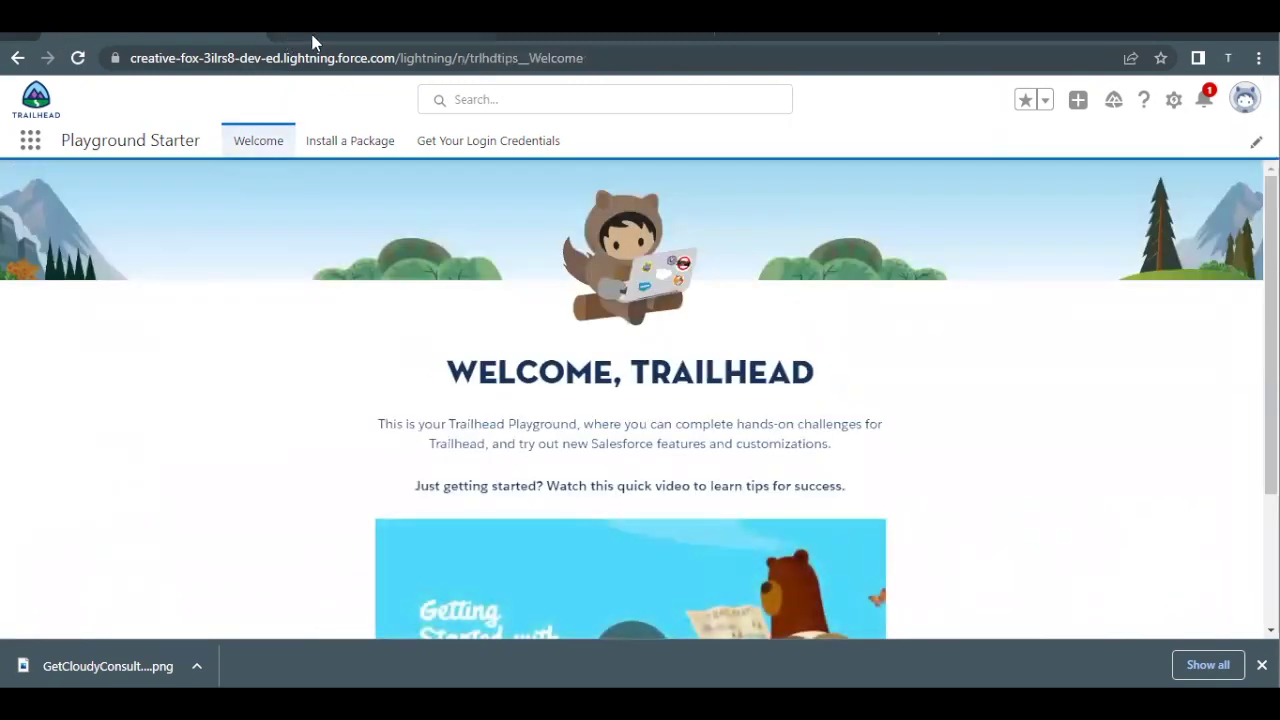
click(314, 38)
scroll(295, 455, down, 1)
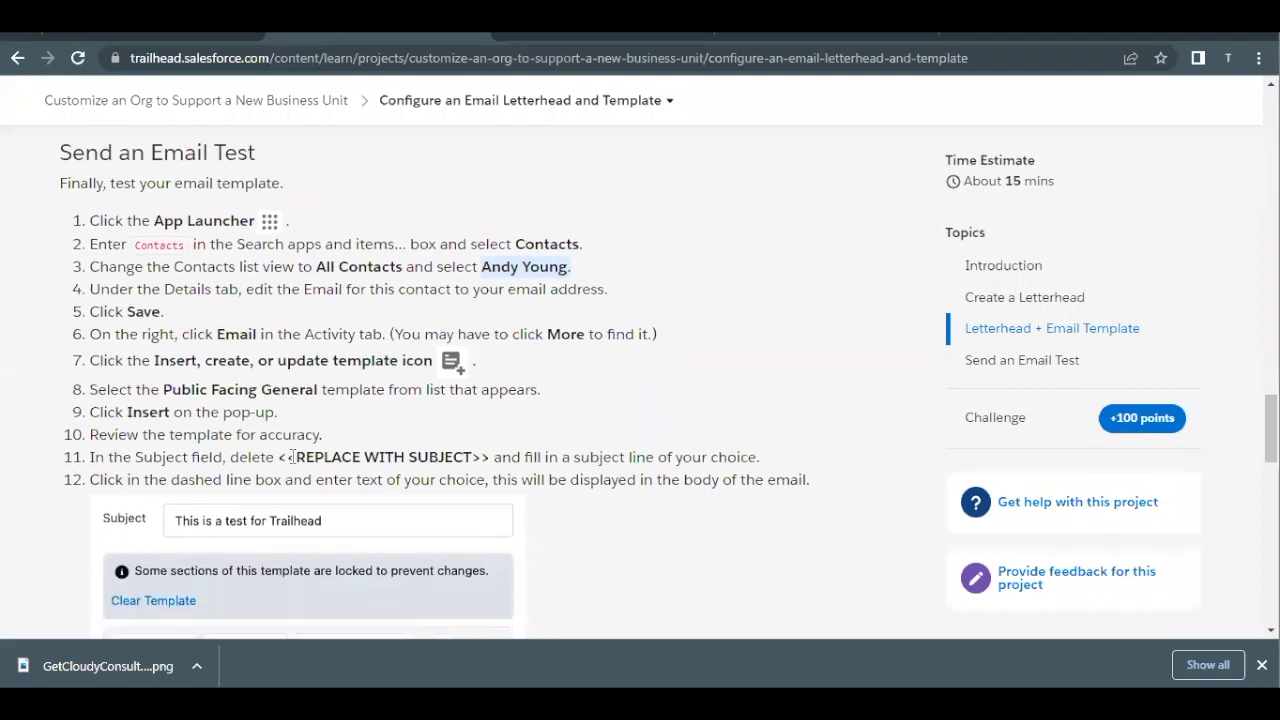
drag(164, 381, 298, 384)
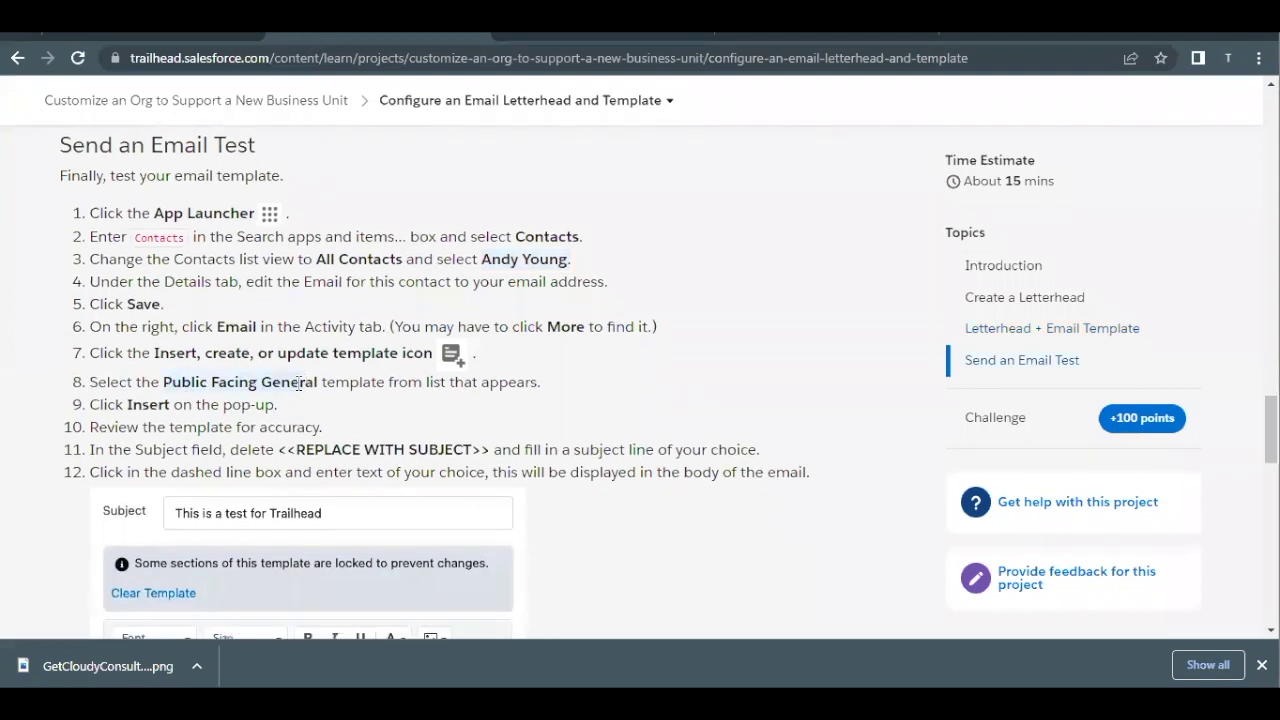
drag(362, 449, 492, 449)
scroll(492, 440, down, 2)
scroll(492, 440, down, 2)
scroll(266, 571, down, 1)
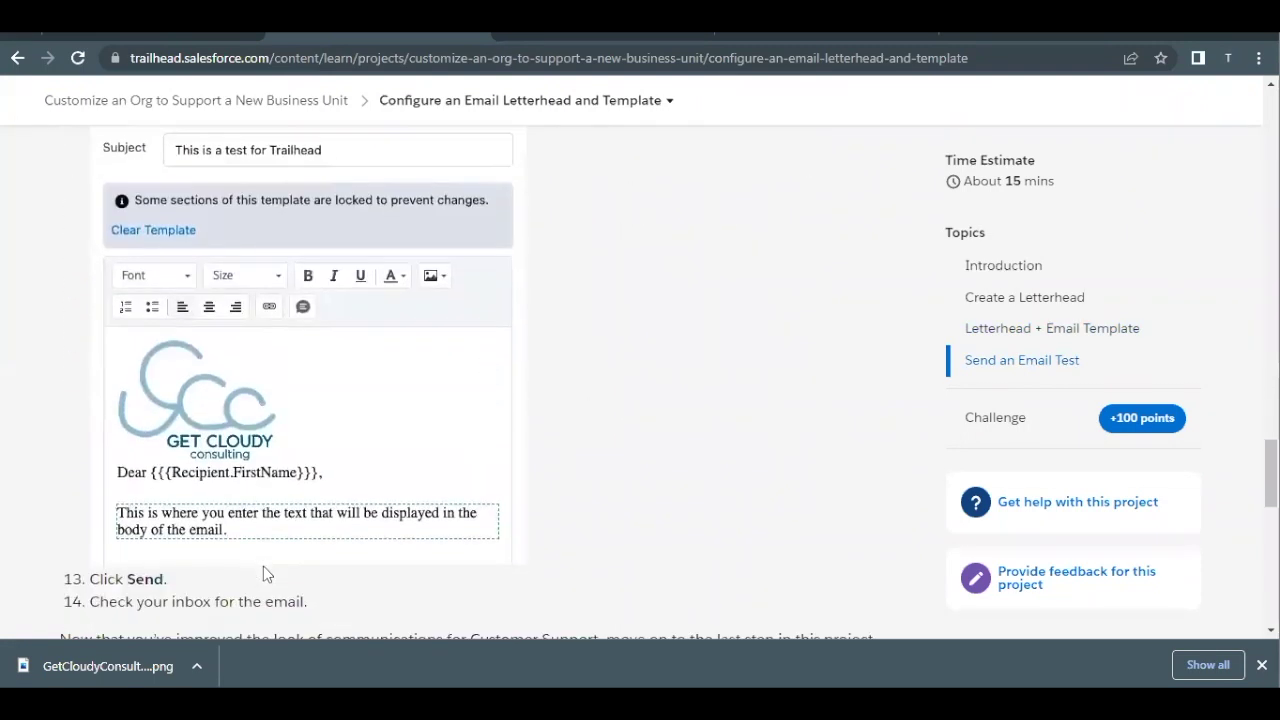
scroll(219, 512, up, 1)
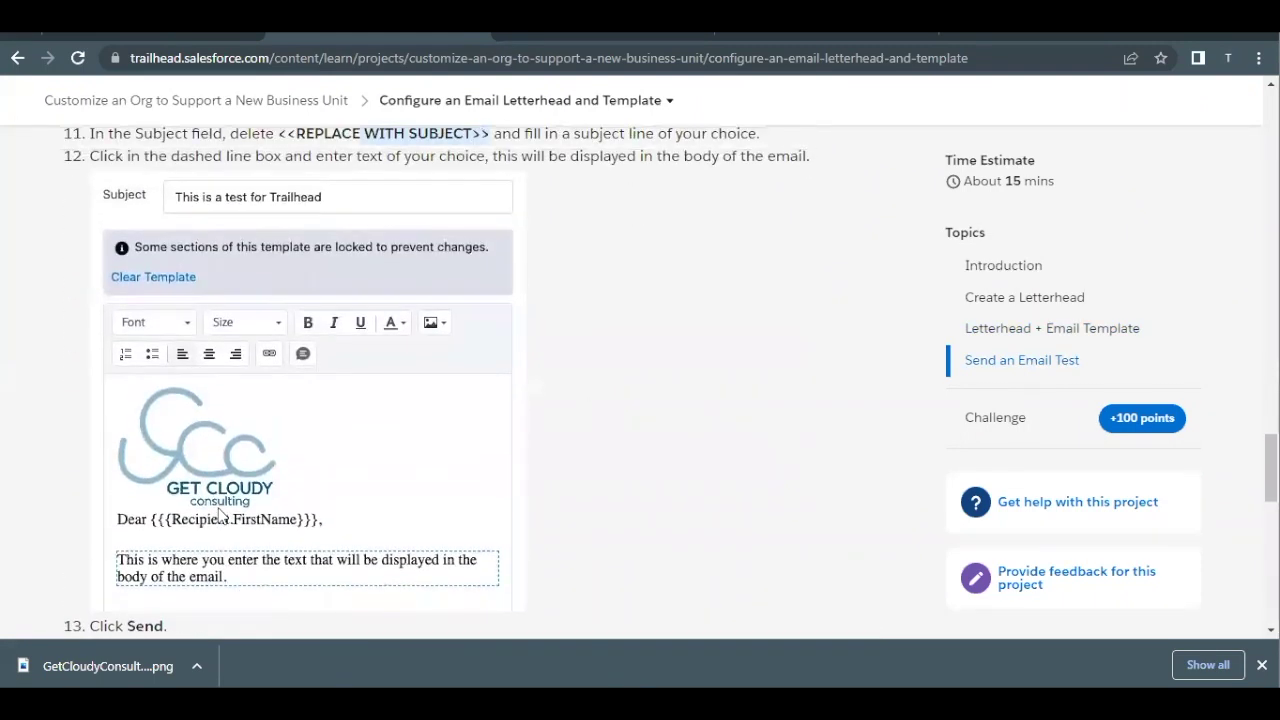
scroll(219, 512, up, 1)
scroll(220, 515, down, 3)
Return to the contact's record, send the test email and check its entry in the activity timeline.
key(ctrl+Tab)
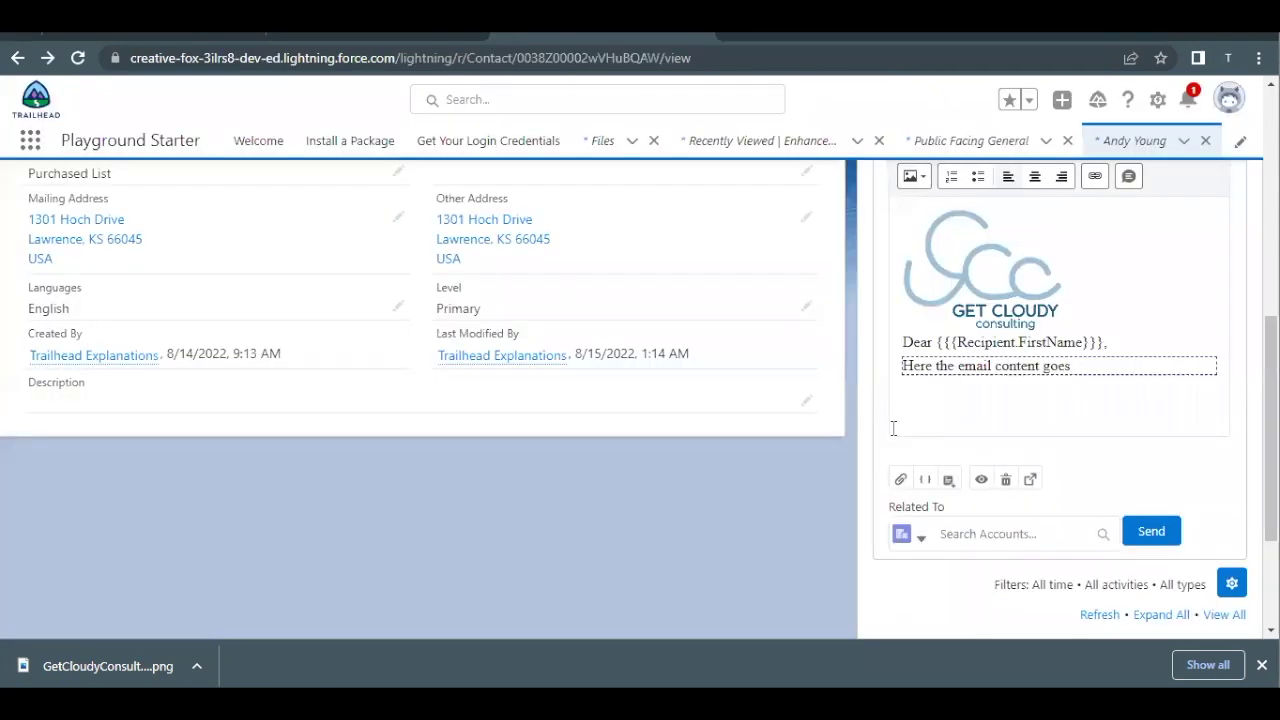
click(1150, 535)
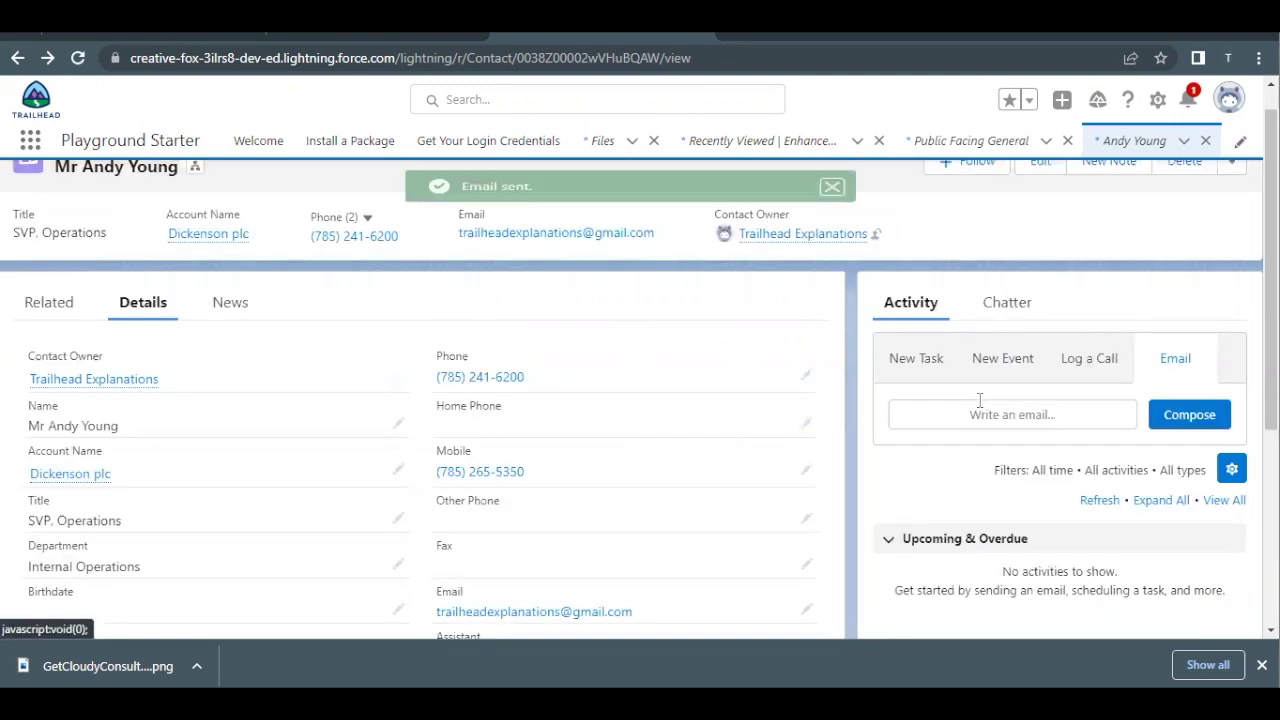
scroll(932, 415, down, 3)
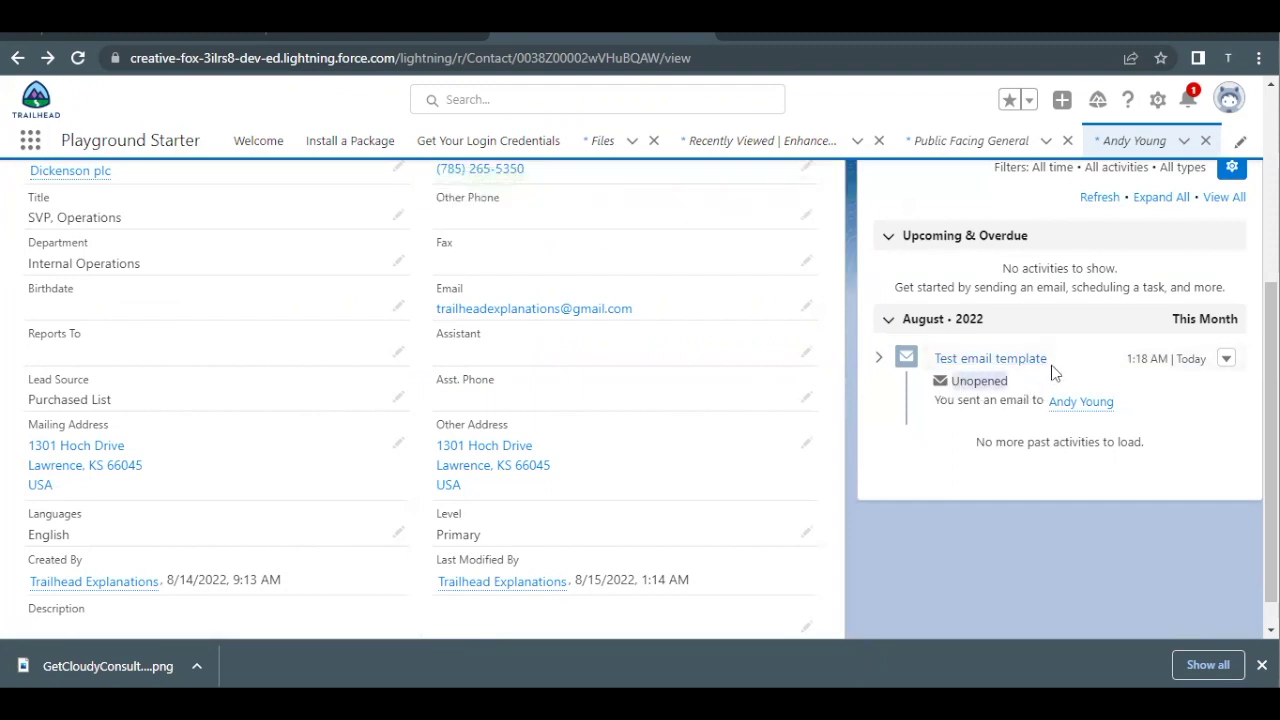
Switch to Gmail and open the newly received "Test email template" message from the inbox.
click(10, 40)
click(255, 160)
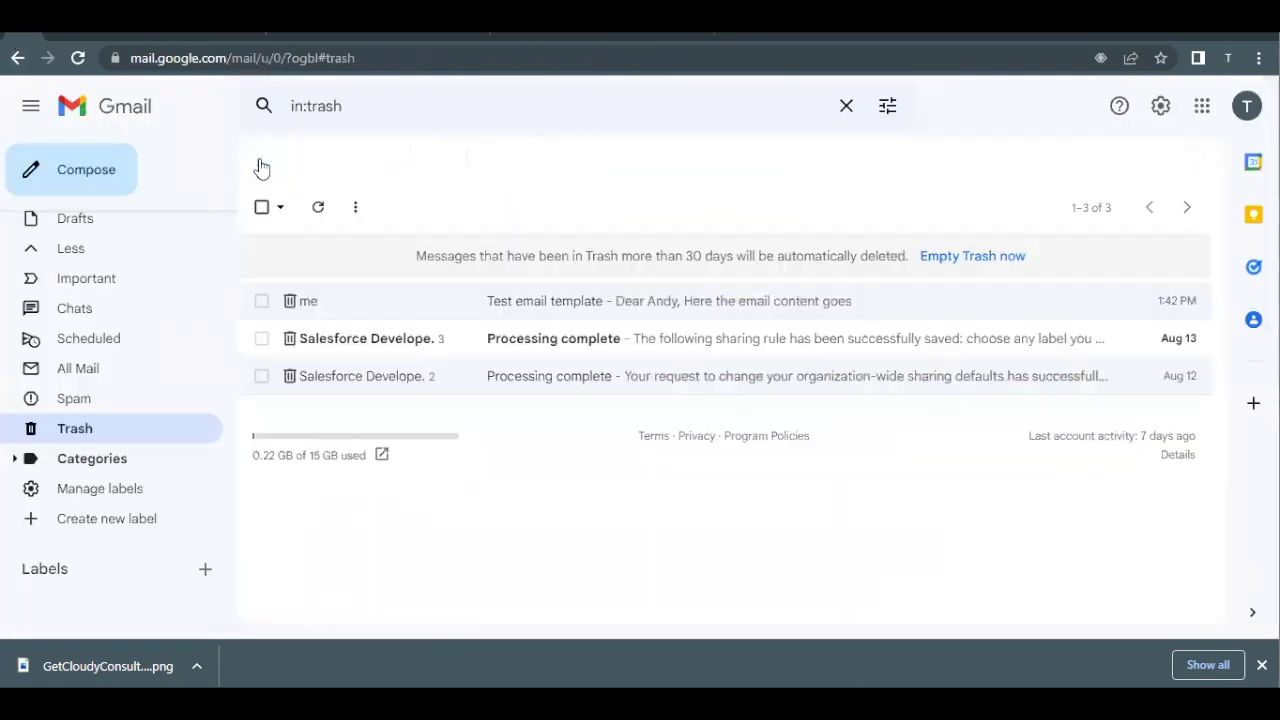
scroll(140, 225, up, 3)
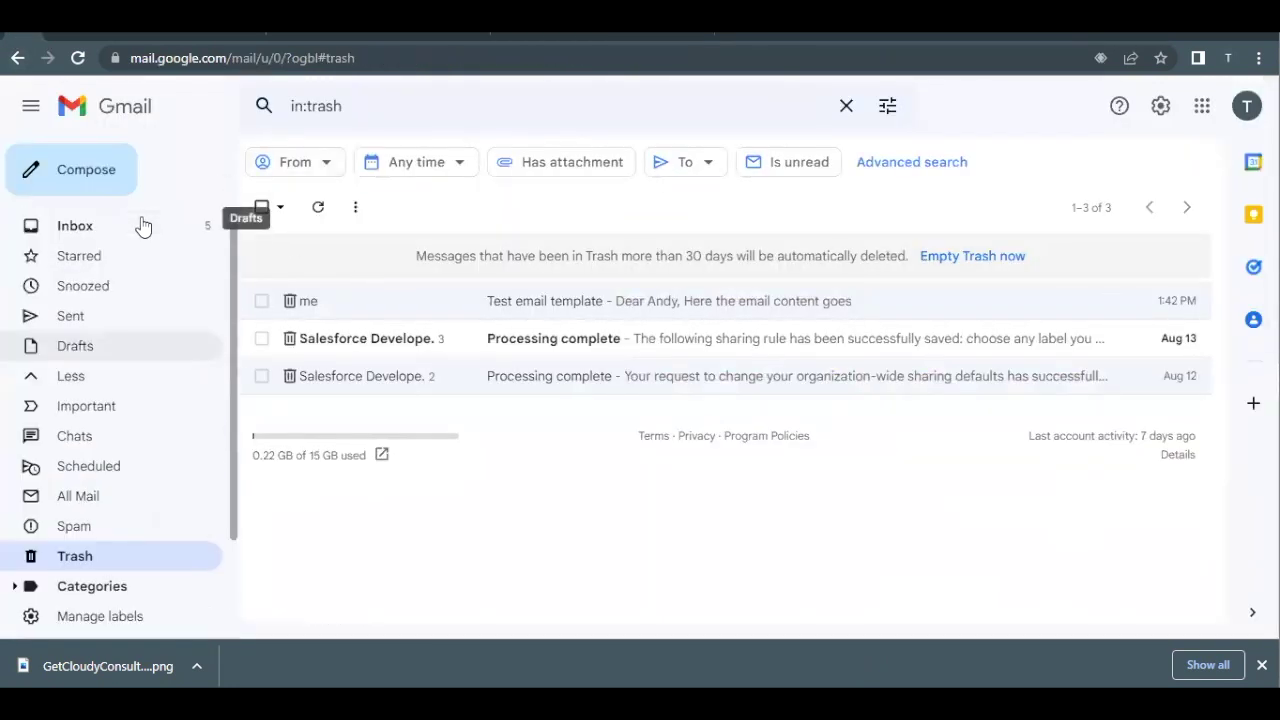
click(75, 226)
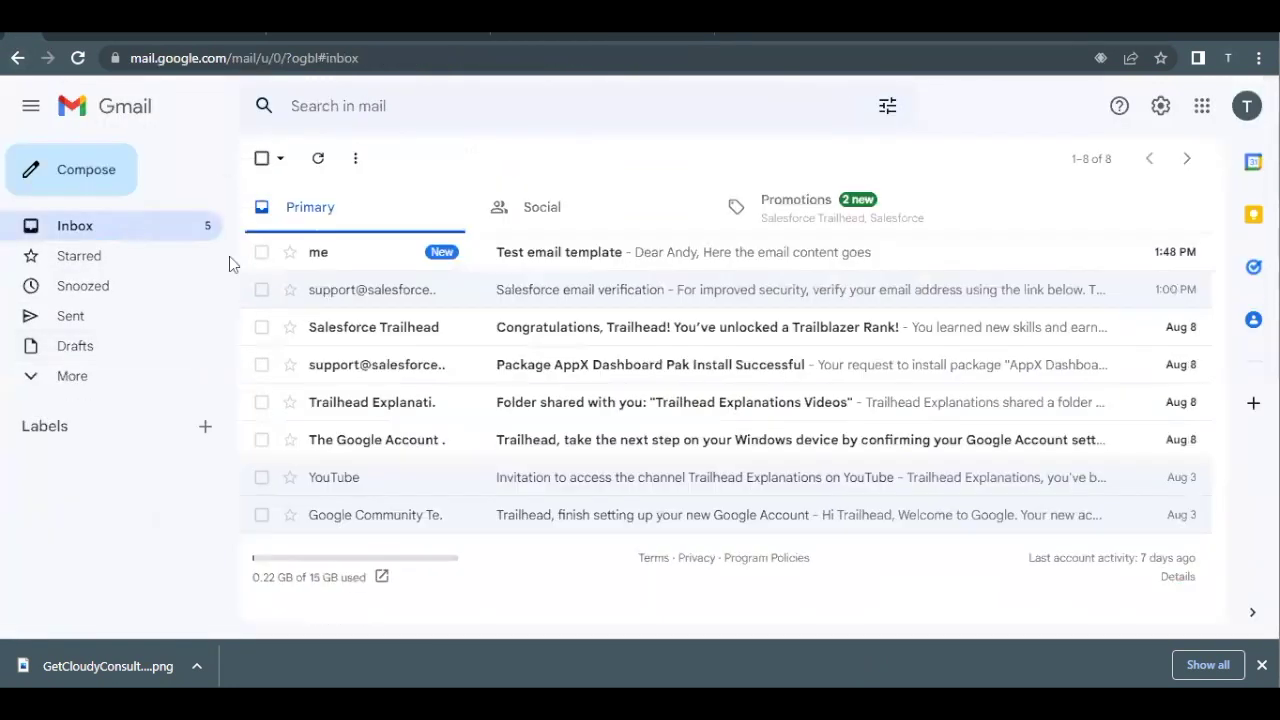
click(452, 258)
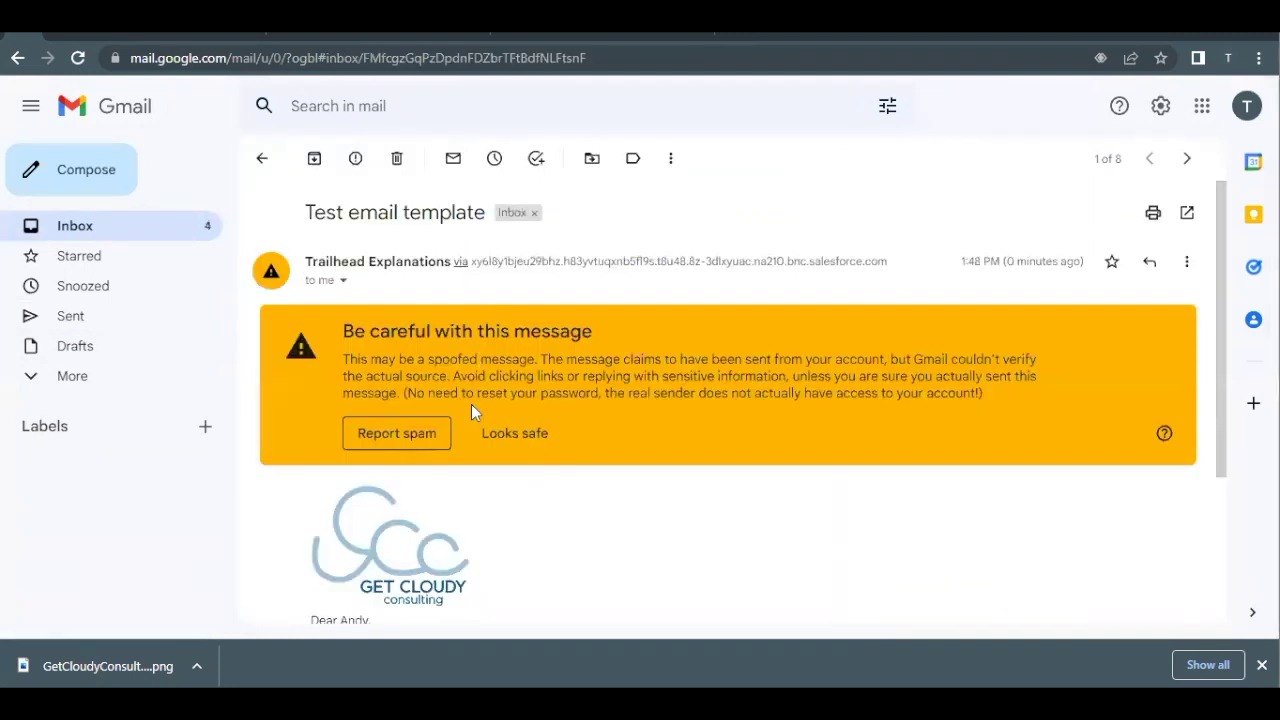
Examine the received email's subject, Get Cloudy Consulting letterhead logo, personalized greeting and body text.
drag(485, 197, 306, 197)
scroll(347, 296, down, 1)
scroll(350, 290, down, 1)
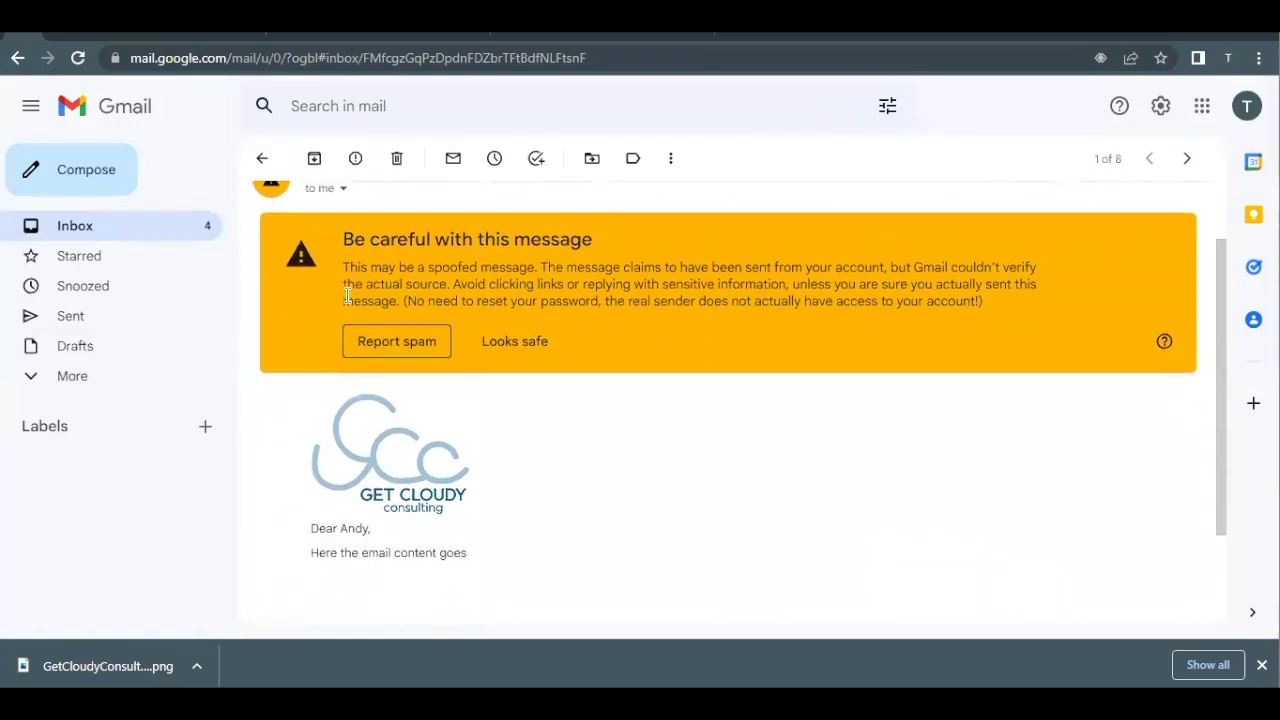
scroll(480, 485, down, 1)
triple_click(361, 449)
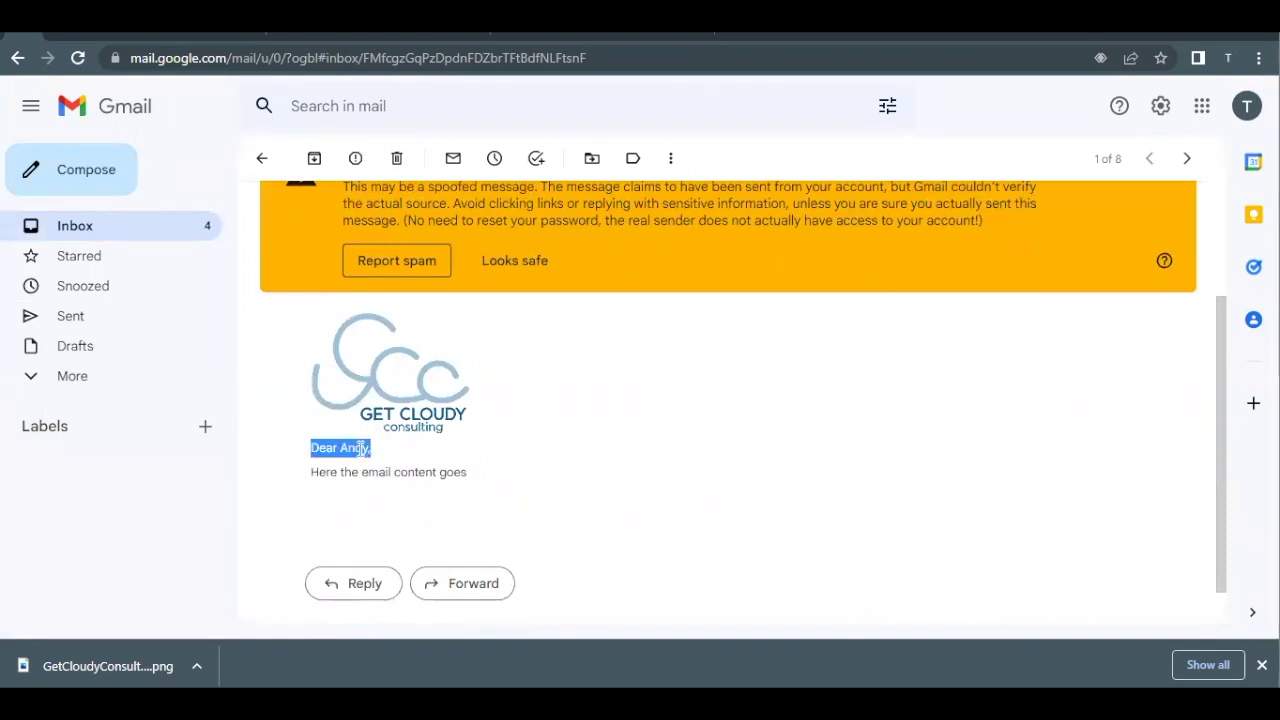
double_click(361, 449)
drag(317, 473, 470, 474)
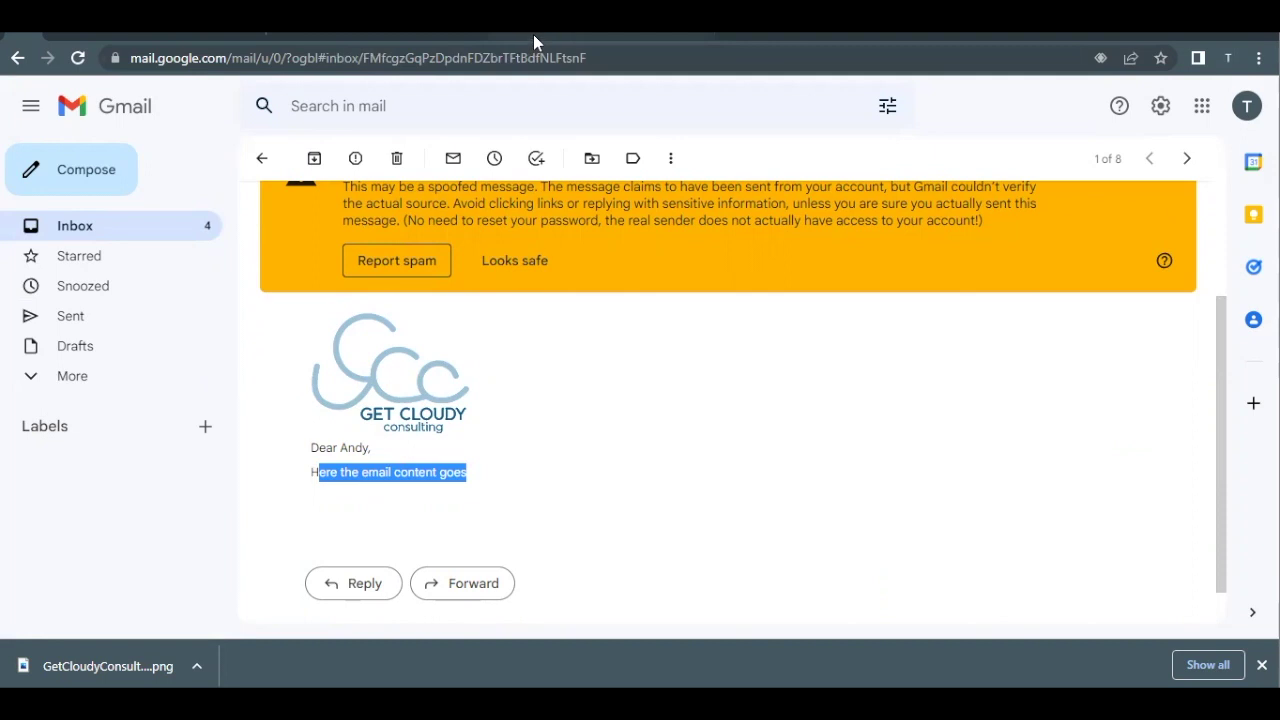
Return to the Trailhead unit on configuring an email letterhead and template and submit its Verify Step check for 100 points.
click(586, 35)
scroll(700, 362, up, 1)
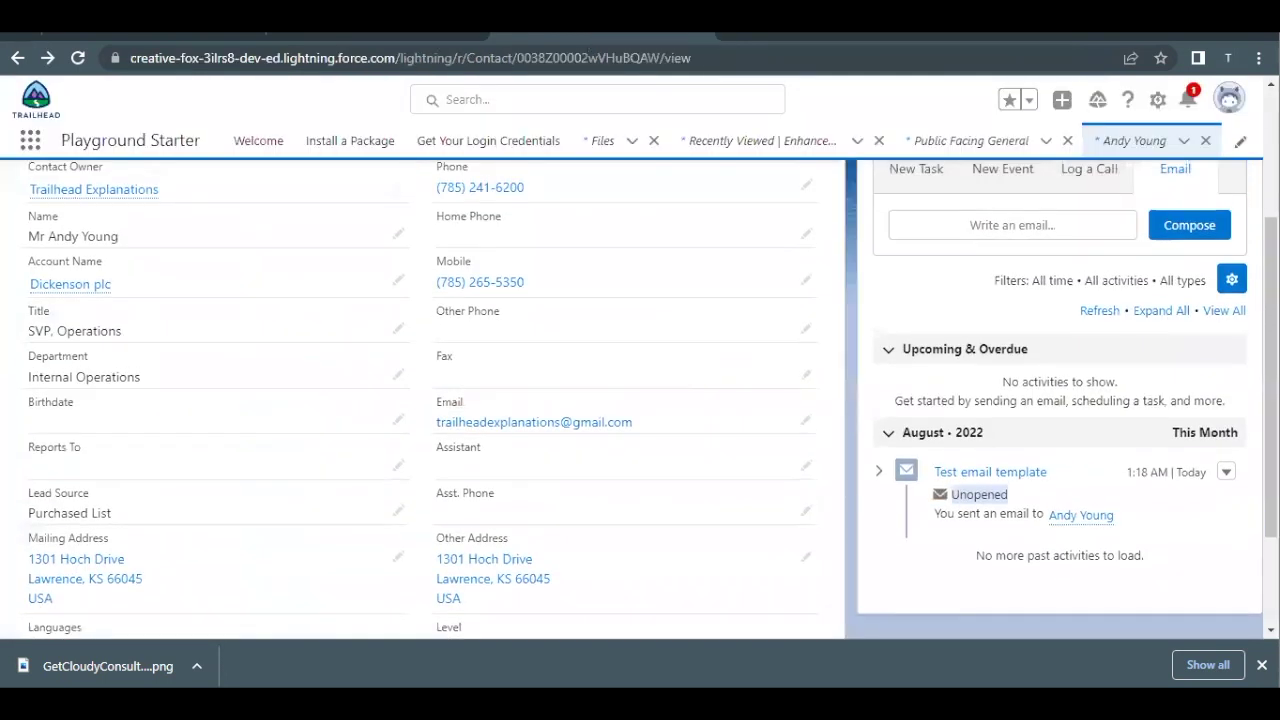
click(200, 40)
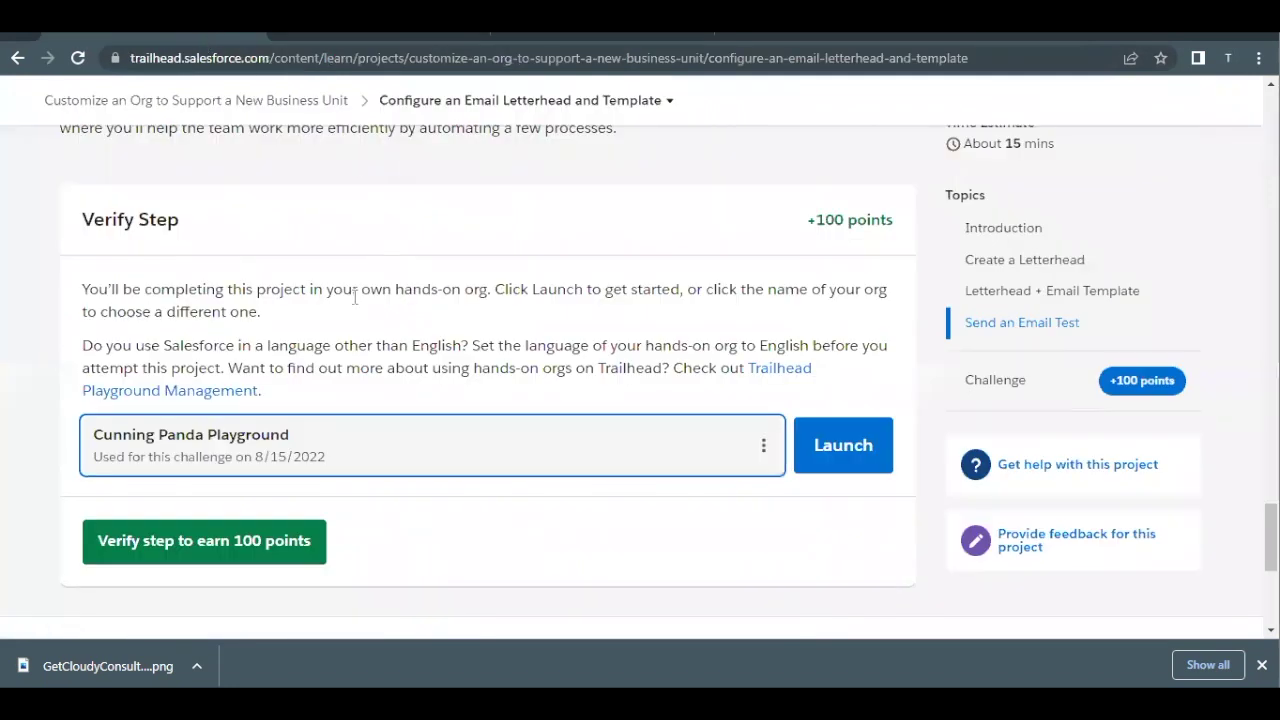
click(186, 538)
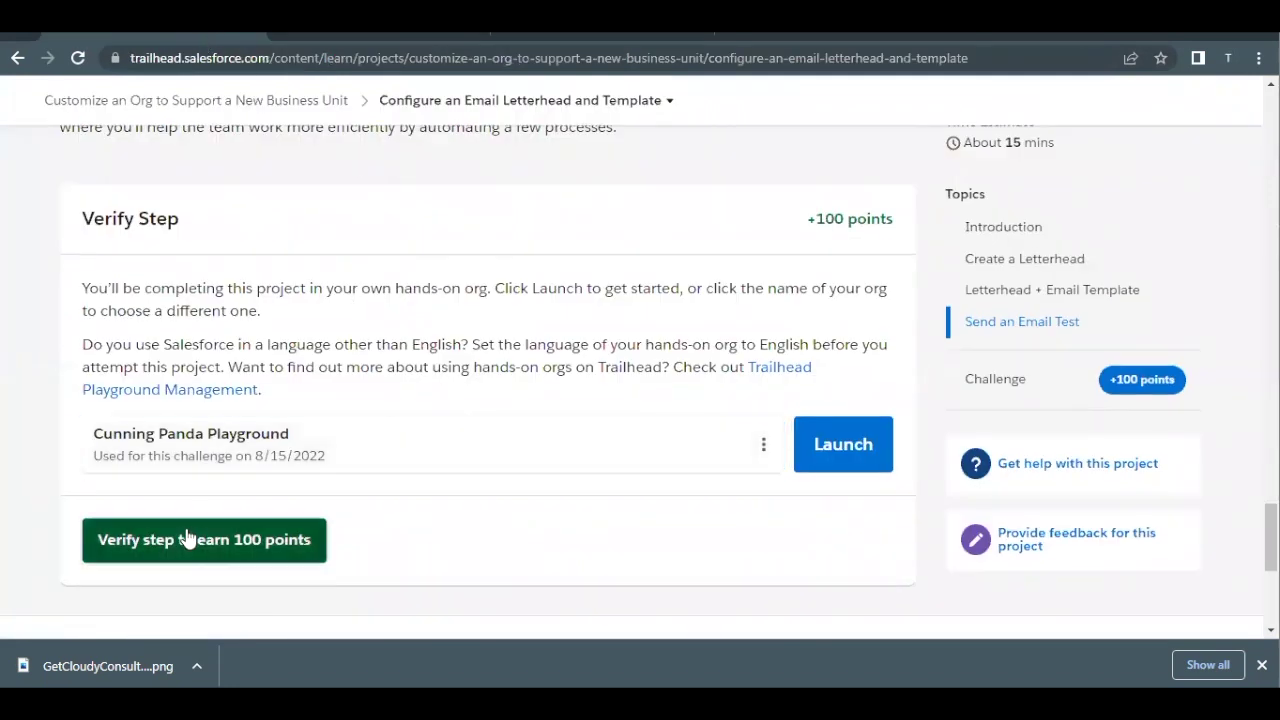